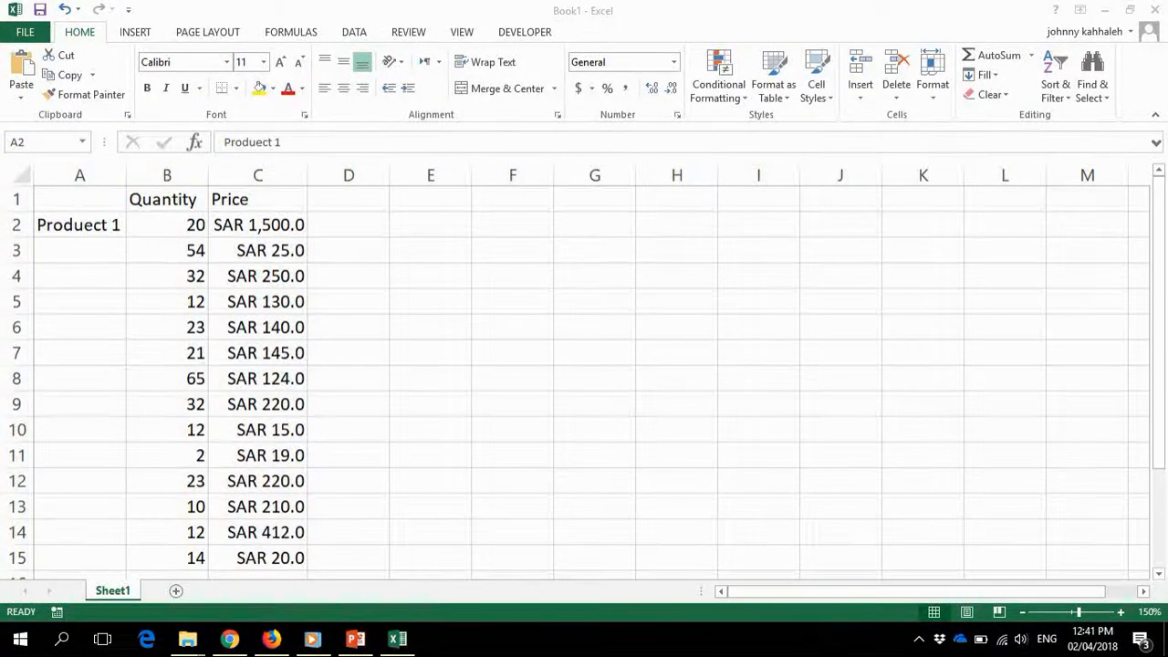
Step: Correct the misspelled product name in cell A2 to "Product 1"
left_click(58, 220)
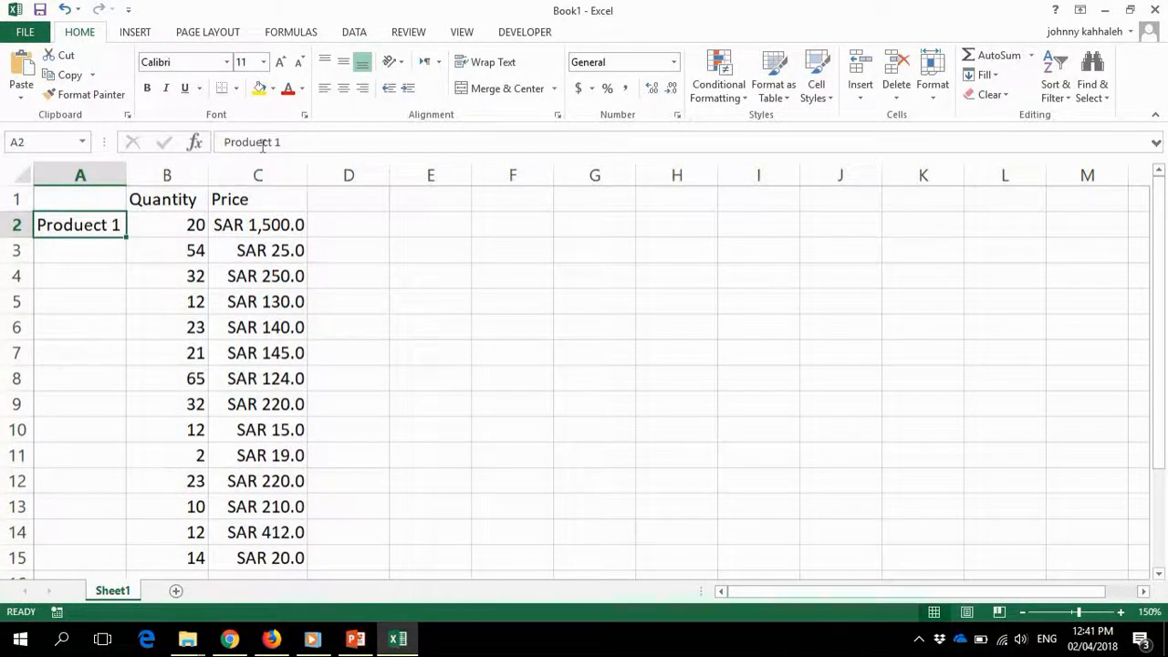
left_click(262, 142)
key("BackSpace")
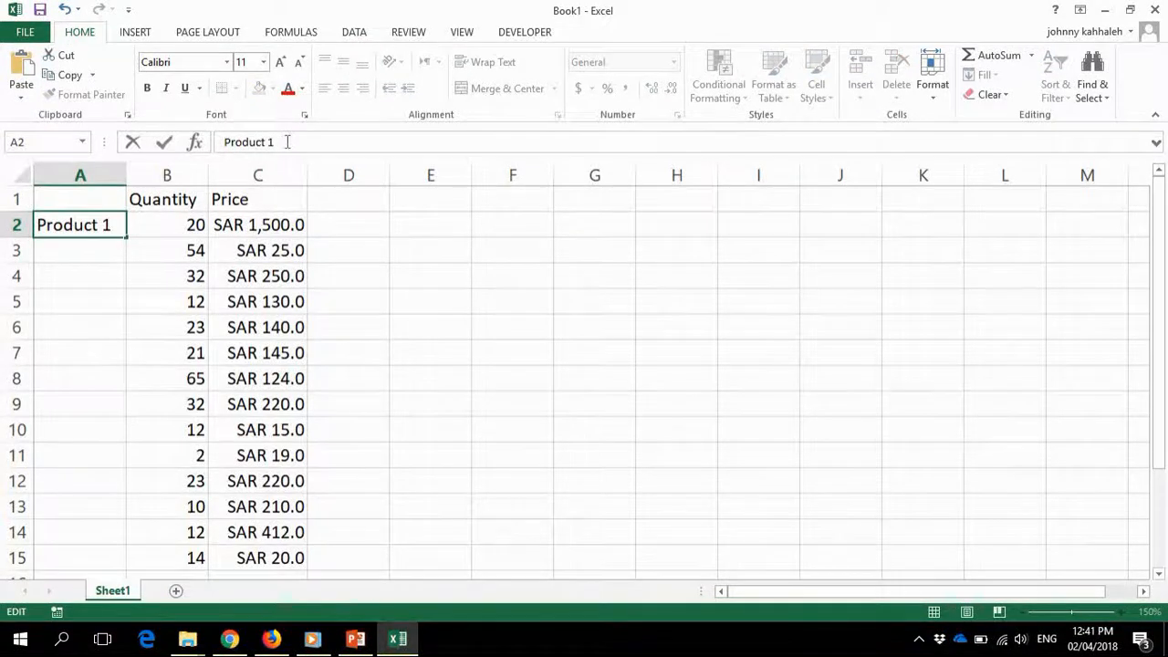
key("Return")
Step: Fill the product name series from A2 down to A15, up to Product 14
left_click(104, 225)
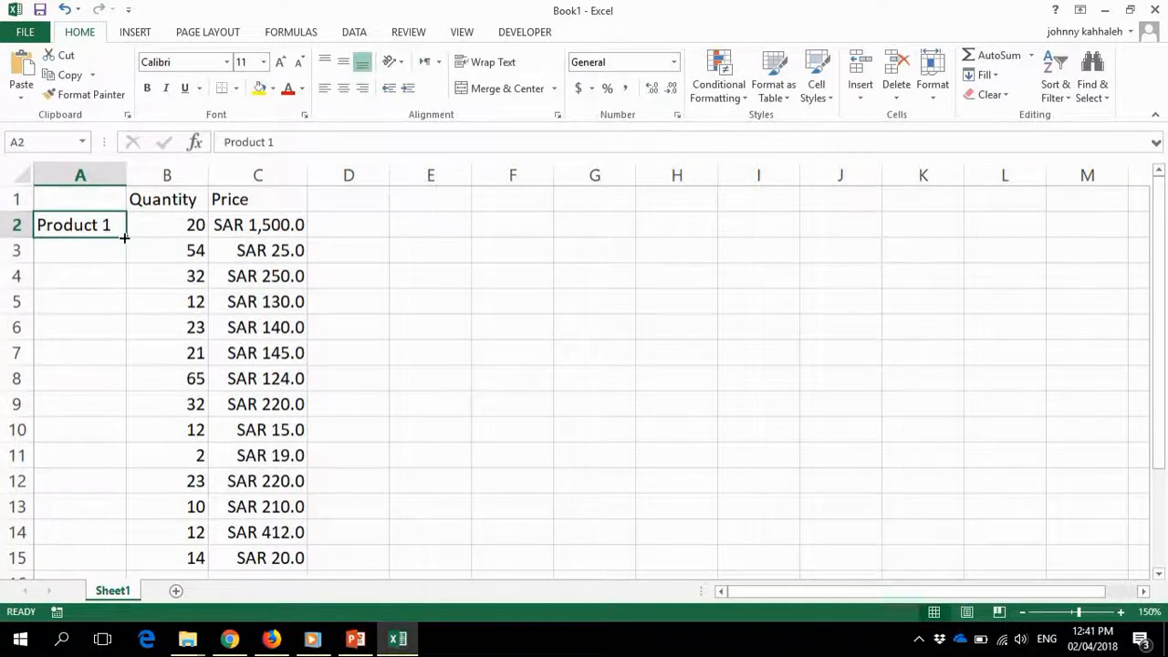
left_click_drag(124, 237, 98, 561)
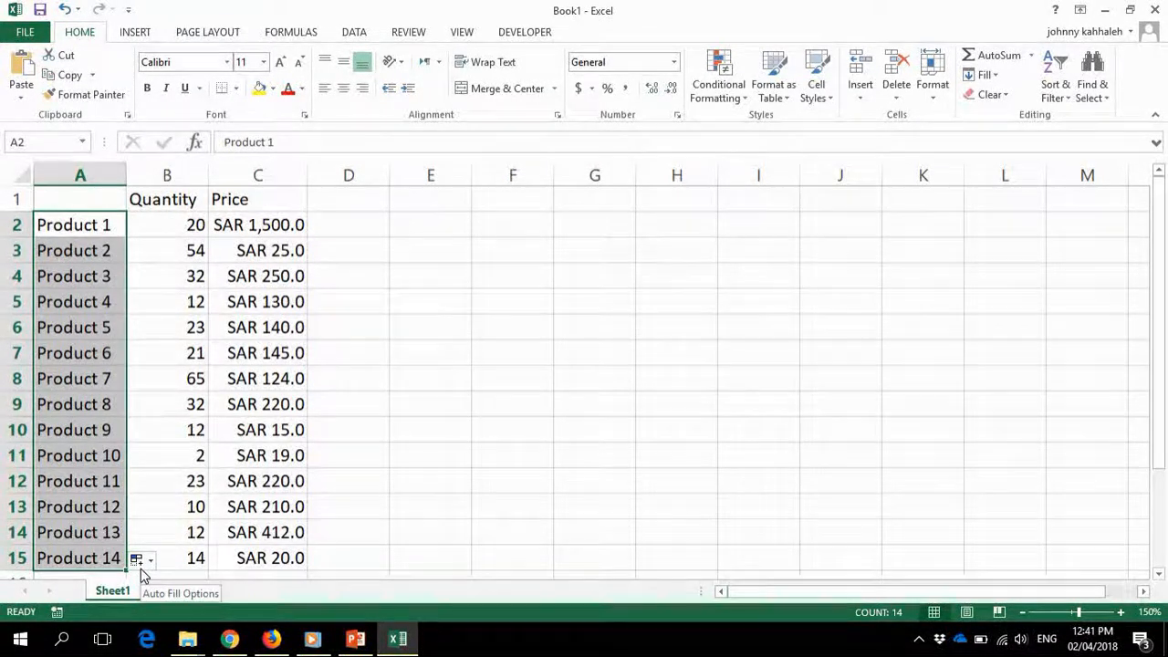
left_click(130, 437)
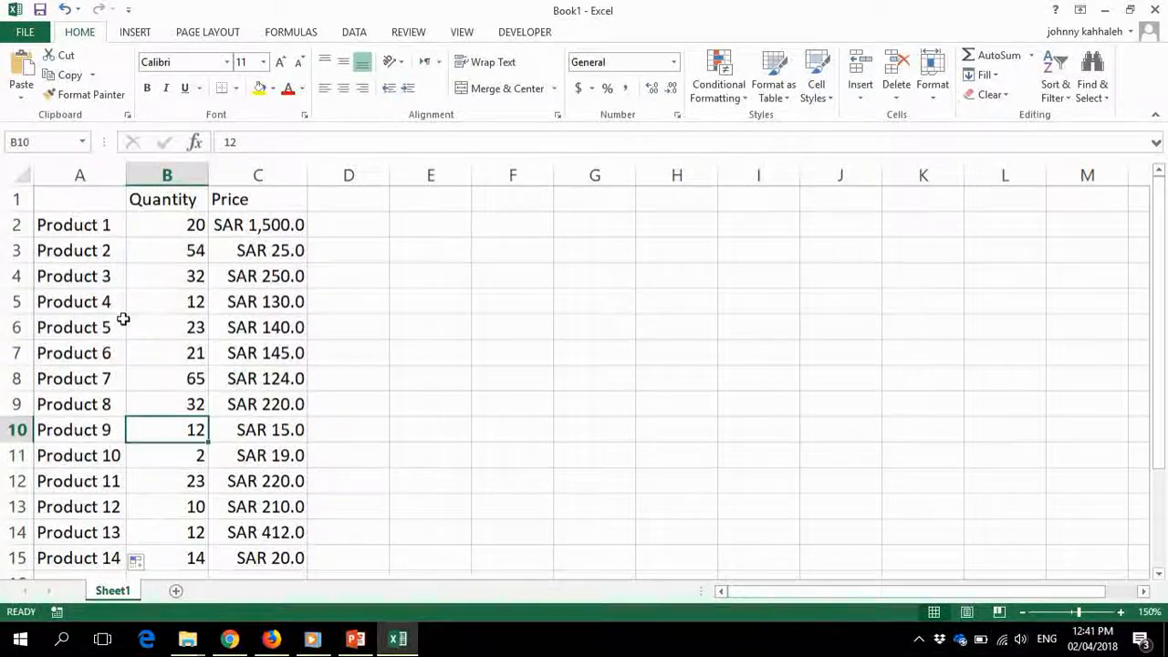
left_click(104, 229)
left_click_drag(125, 238, 97, 561)
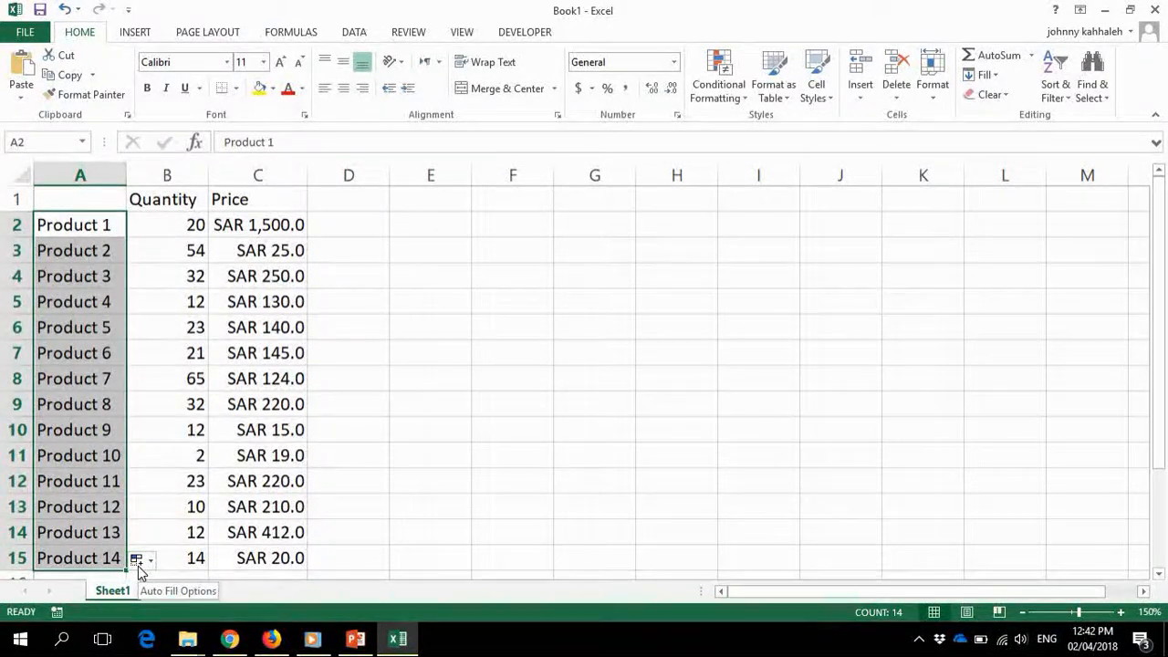
Step: Try the Copy Cells fill option on A2:A15 and return the range to Fill Series
left_click(138, 560)
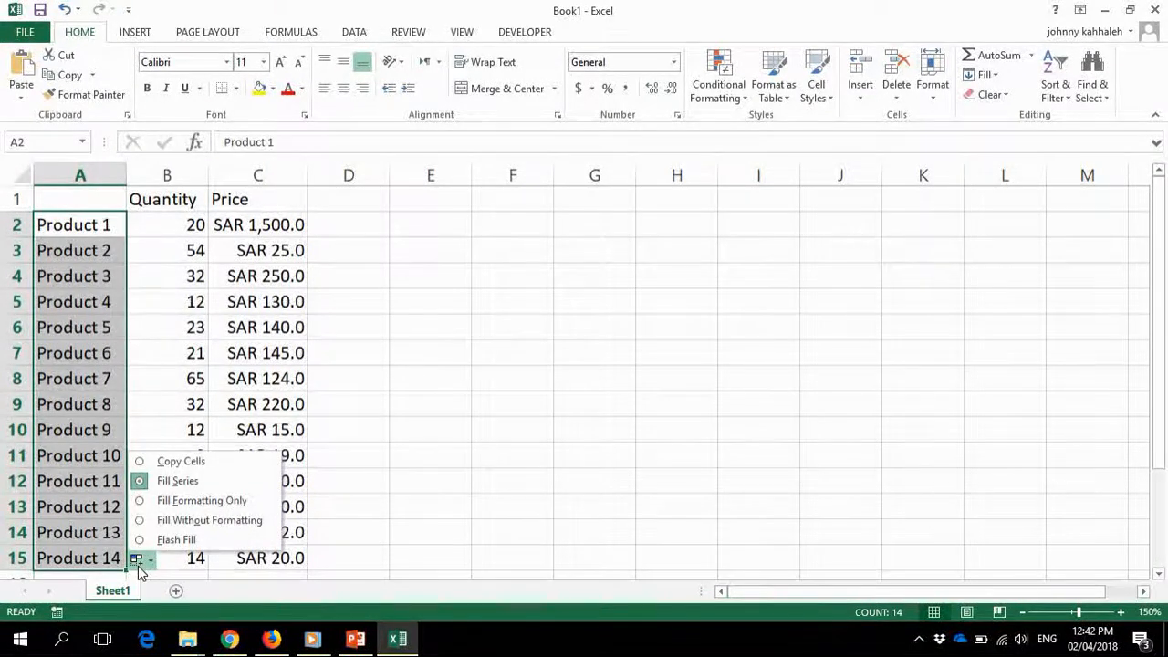
left_click(195, 461)
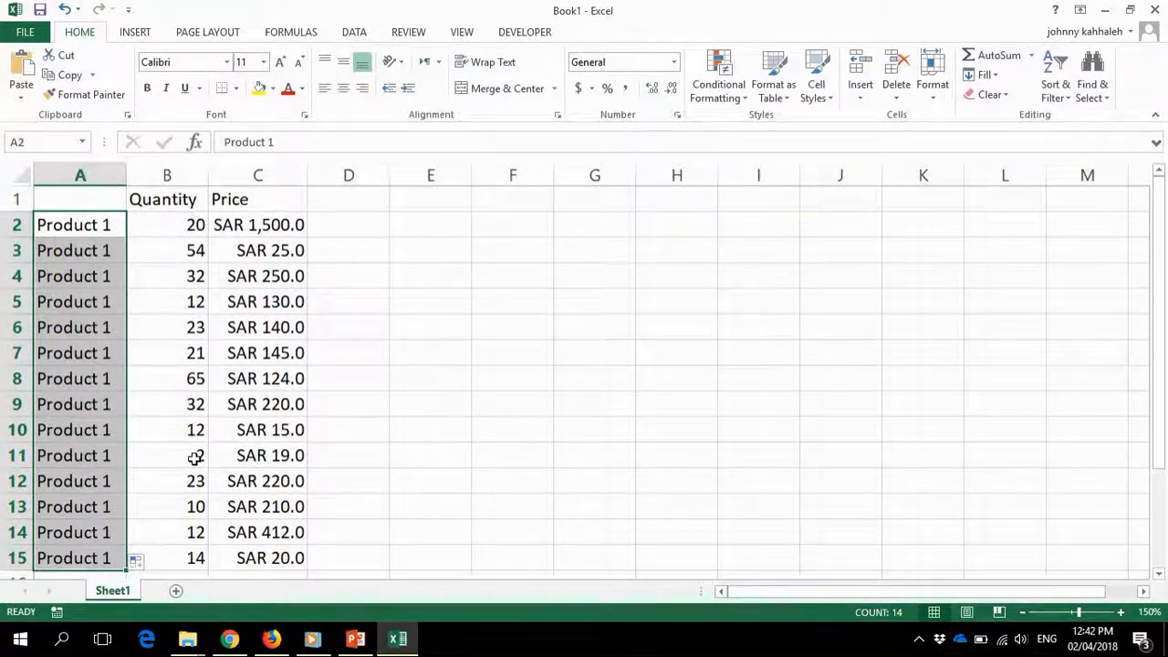
left_click(137, 560)
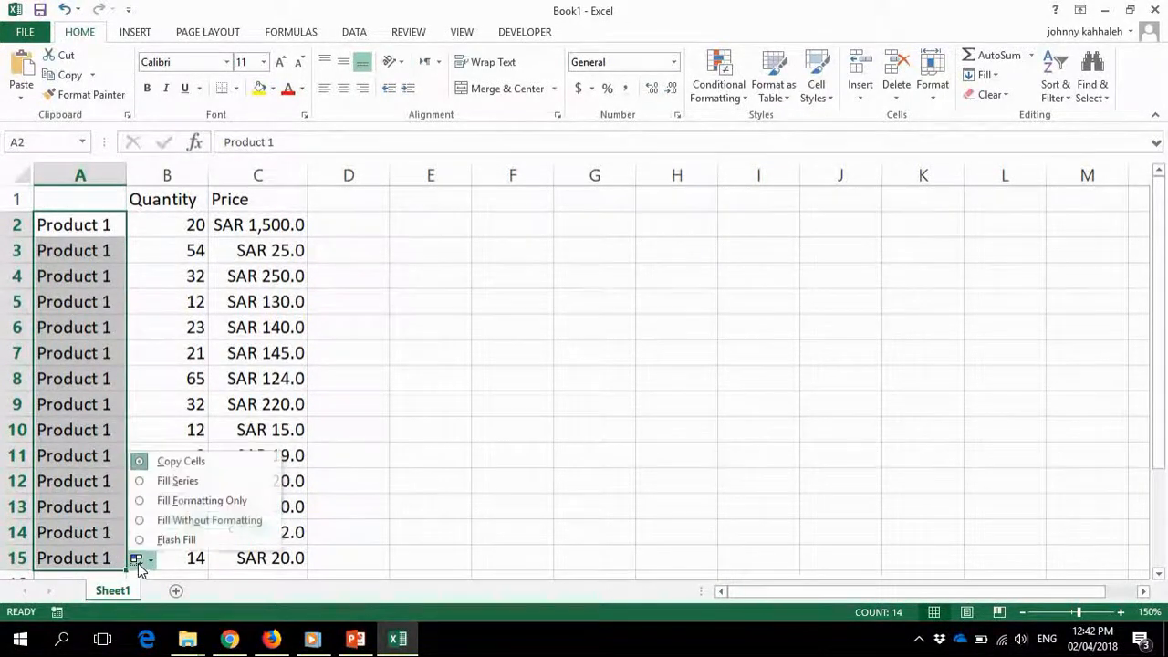
left_click(177, 481)
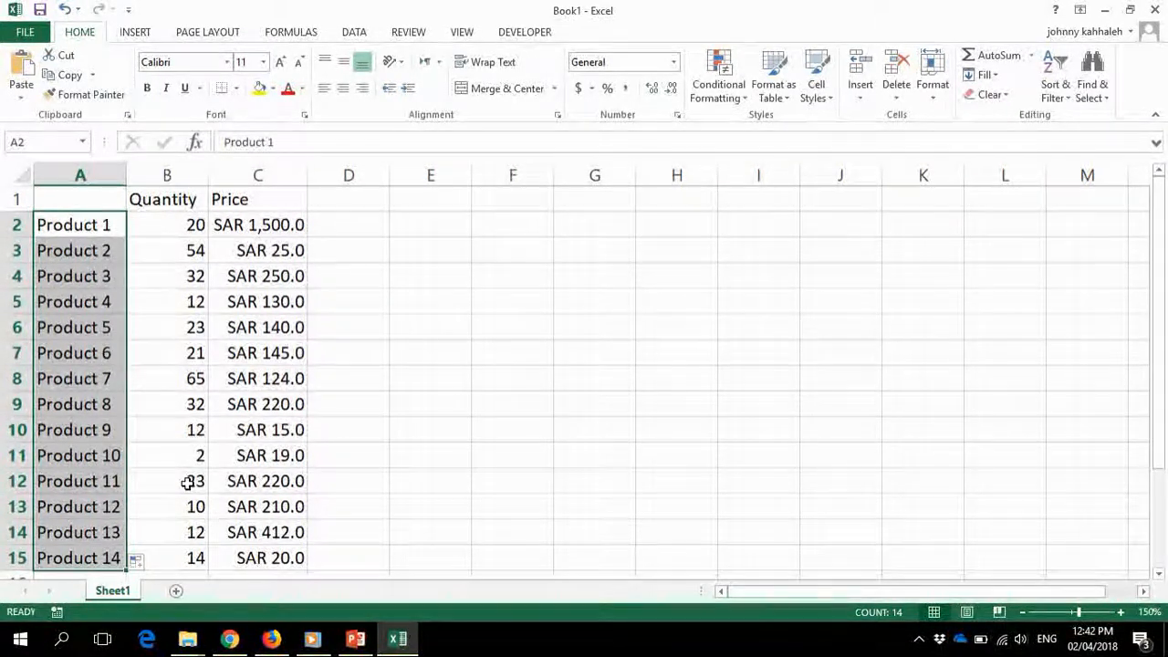
Step: Enter 3 in cell D2
left_click(429, 270)
double_click(429, 269)
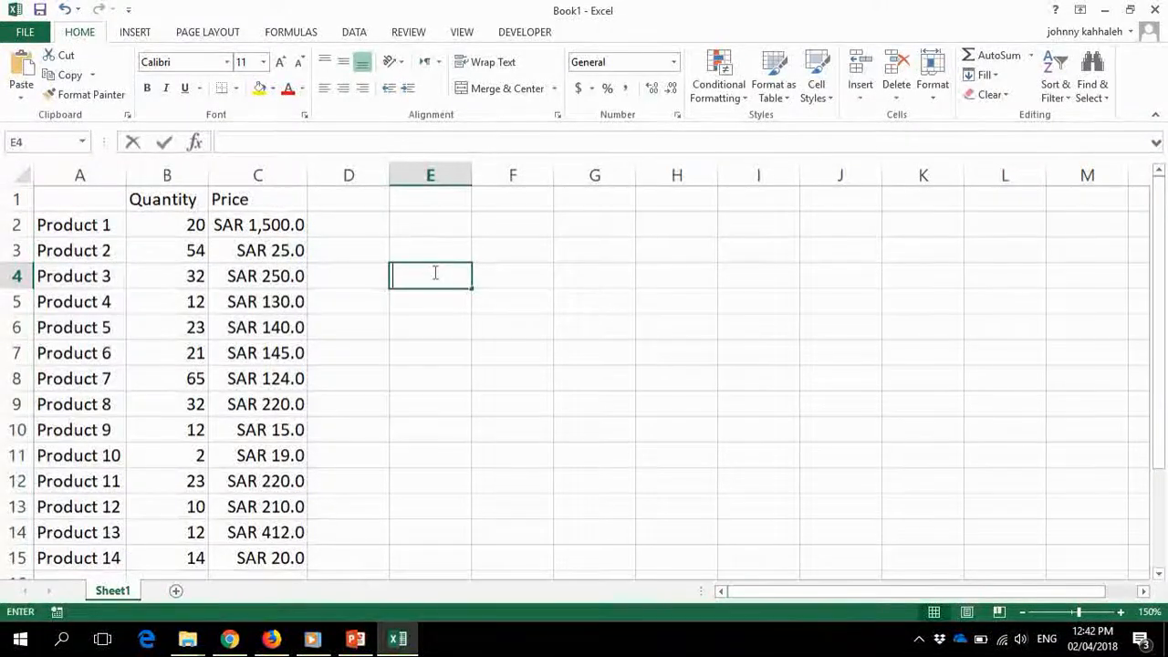
left_click(491, 391)
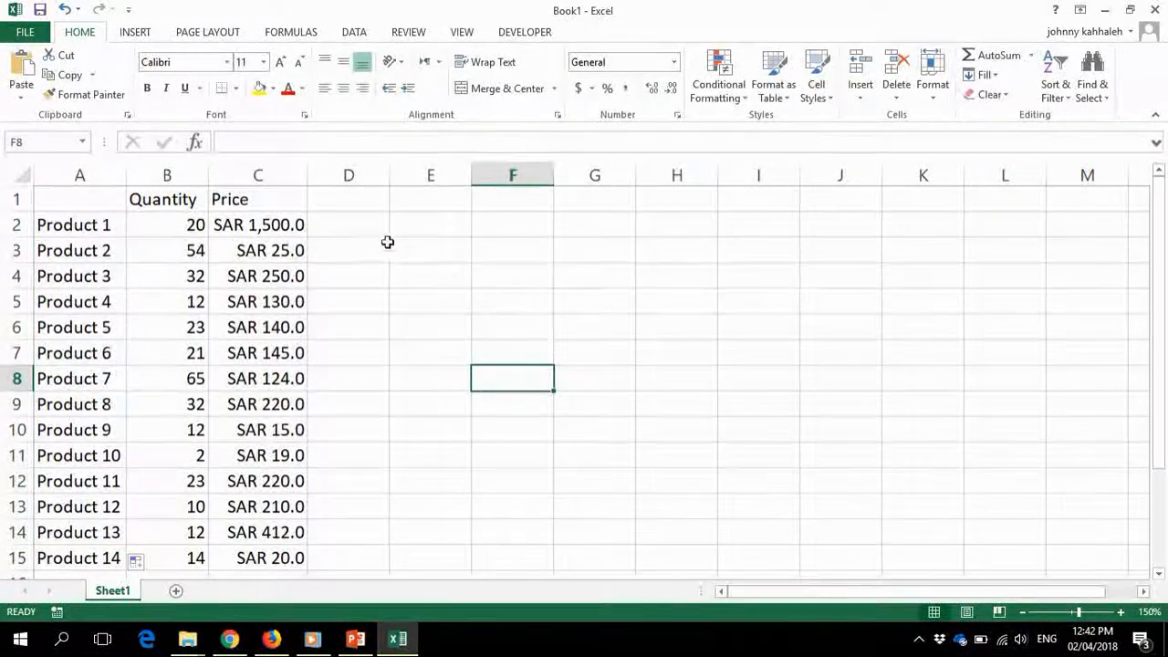
left_click(358, 225)
type("3")
key("Return")
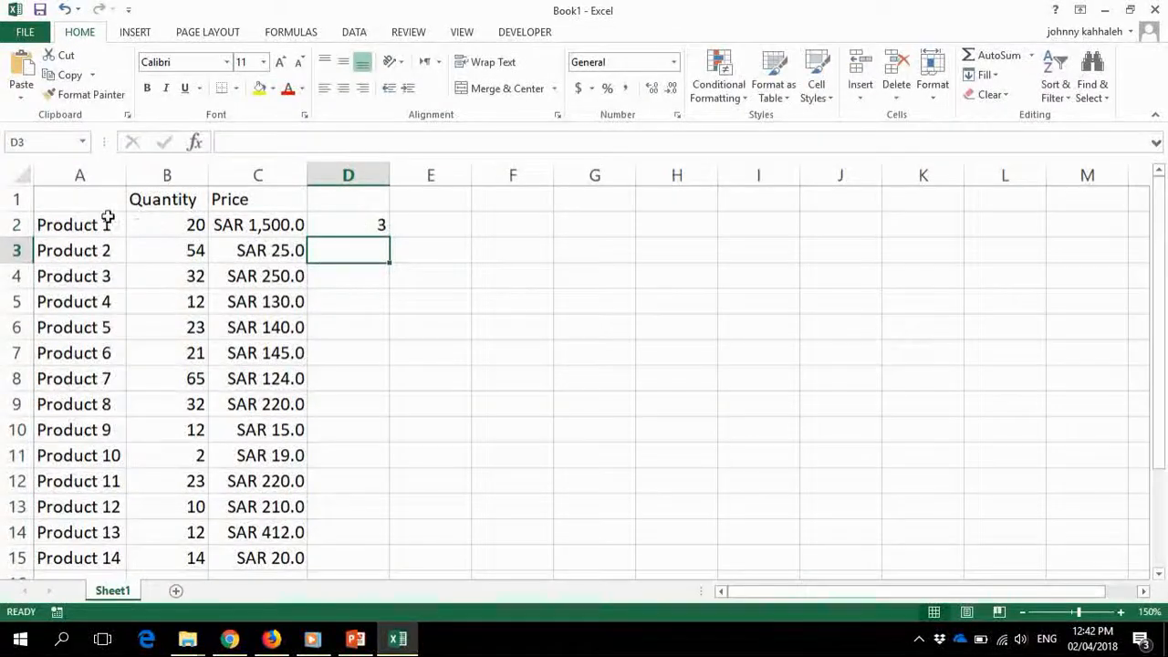
left_click(101, 224)
left_click(80, 502)
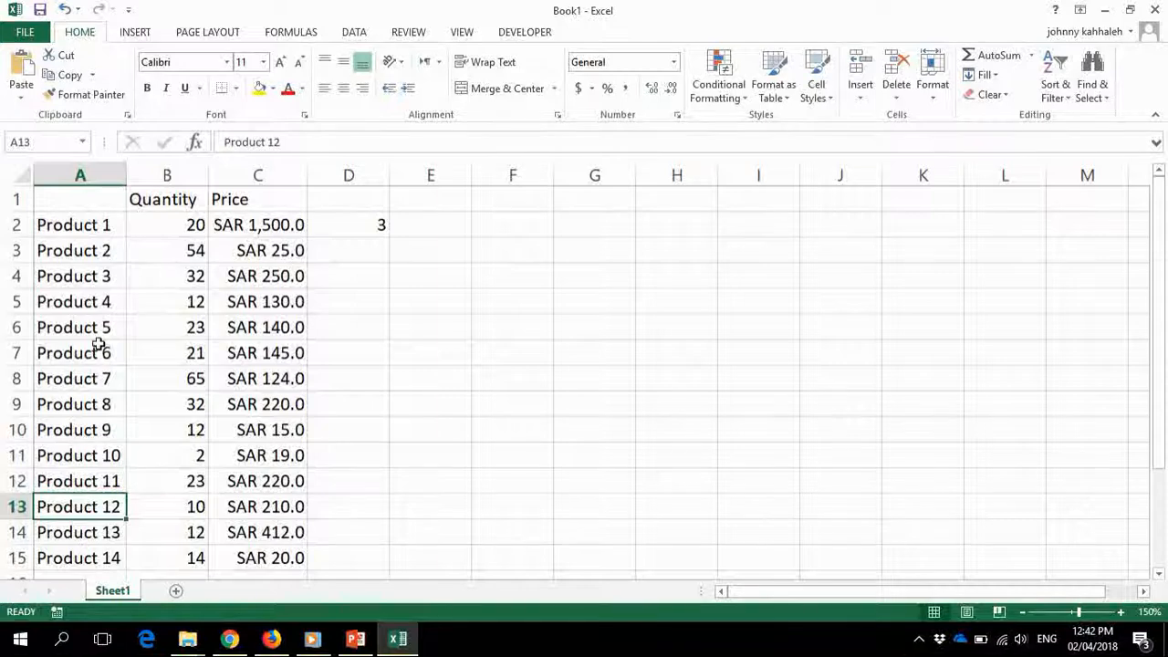
left_click_drag(96, 532, 105, 383)
scroll(105, 384, "up", 1)
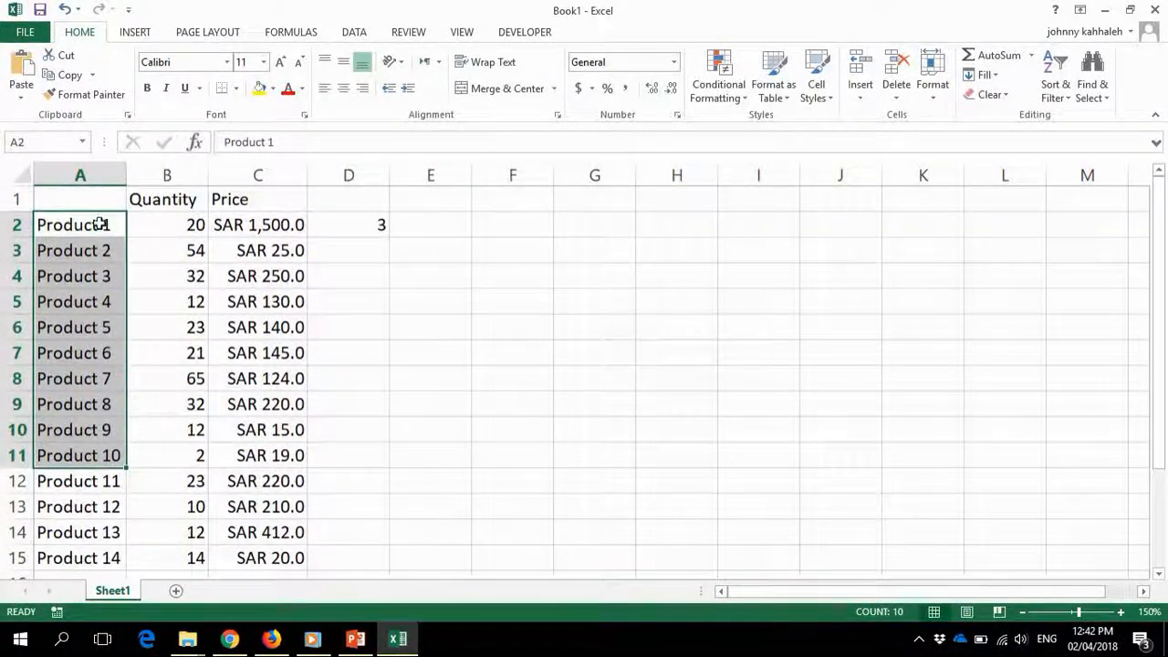
left_click_drag(80, 479, 79, 543)
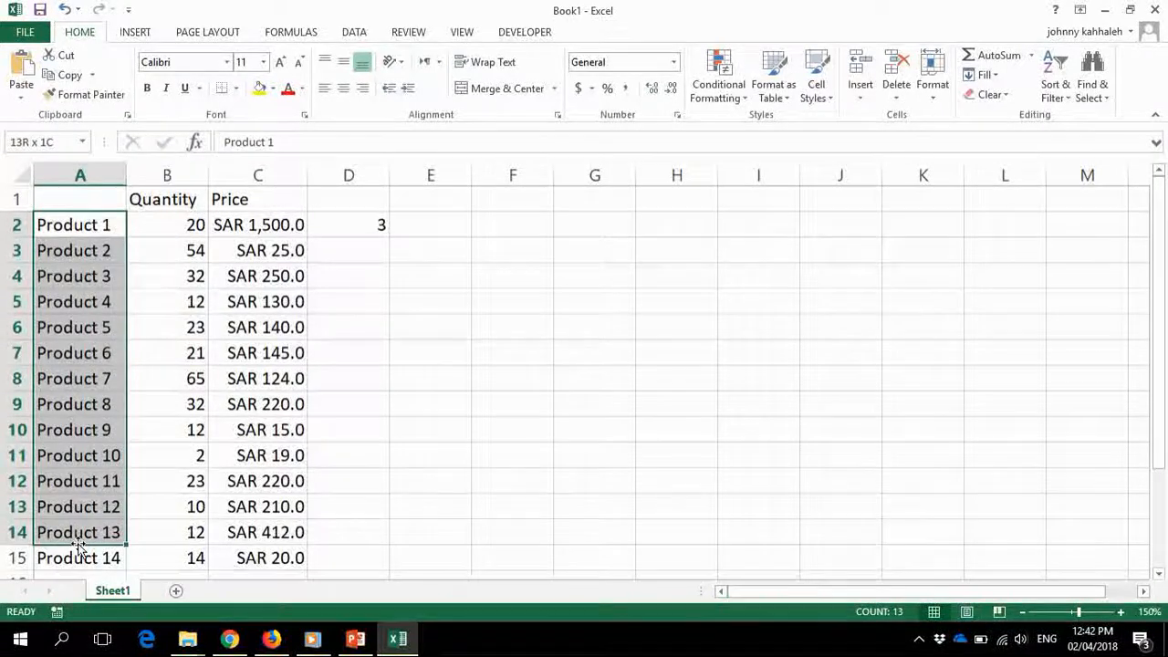
Step: Clear cell D2 and refill the product series from A2 down to A15
left_click(365, 232)
key("Delete")
left_click(99, 225)
left_click_drag(124, 236, 106, 565)
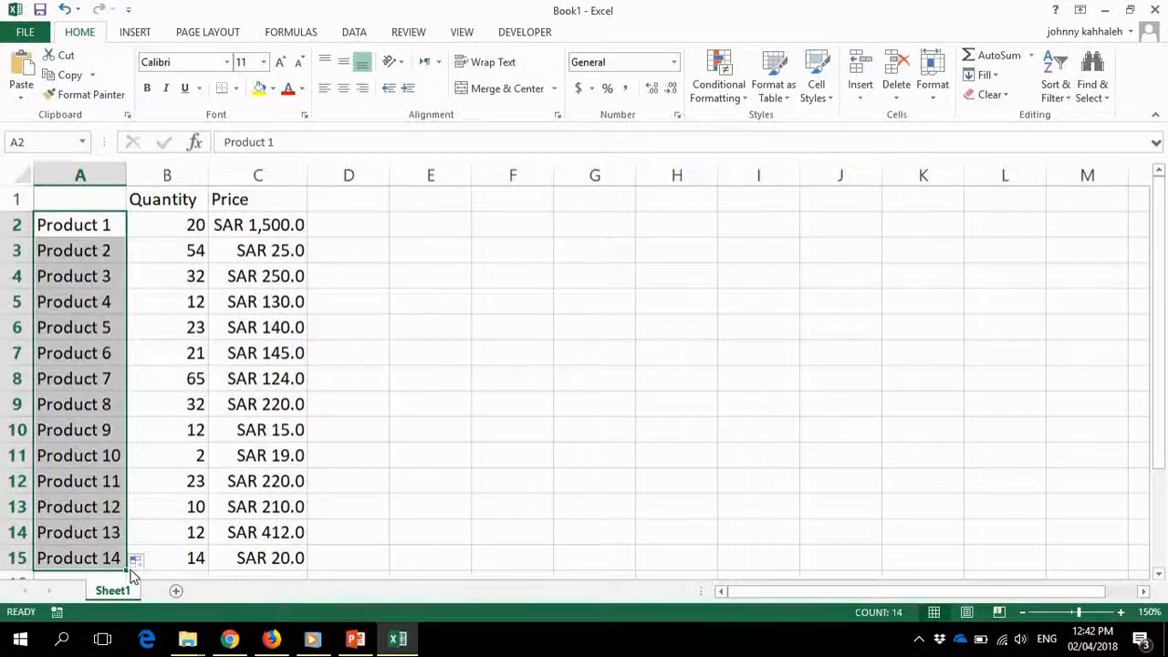
left_click(439, 258)
type("s")
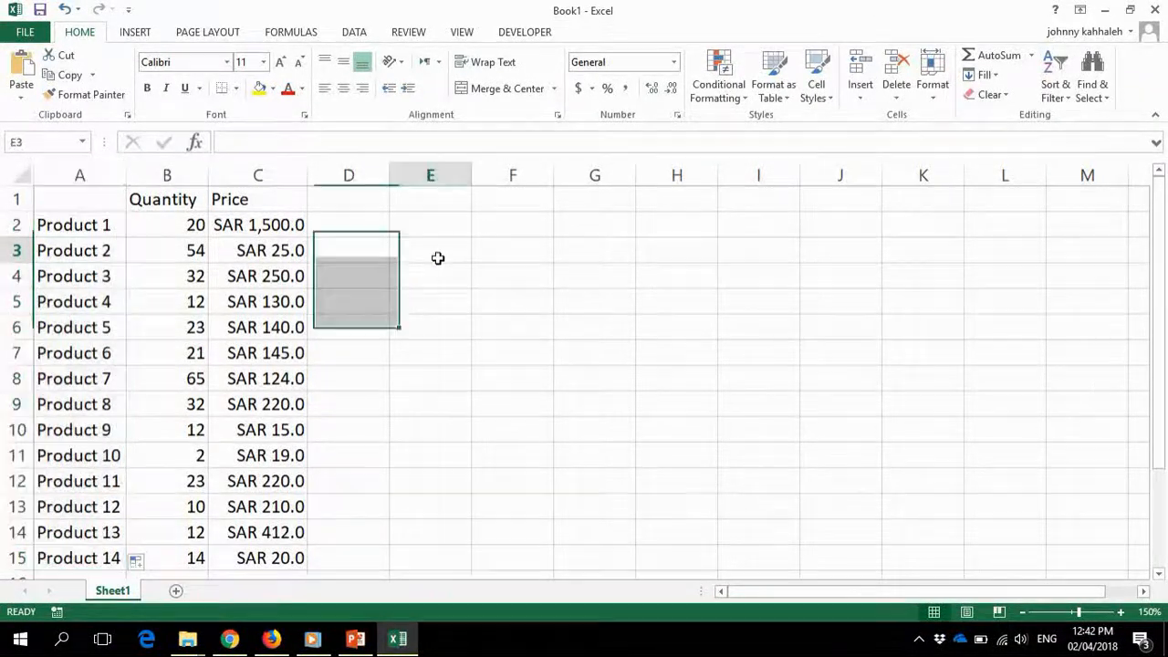
left_click(169, 508)
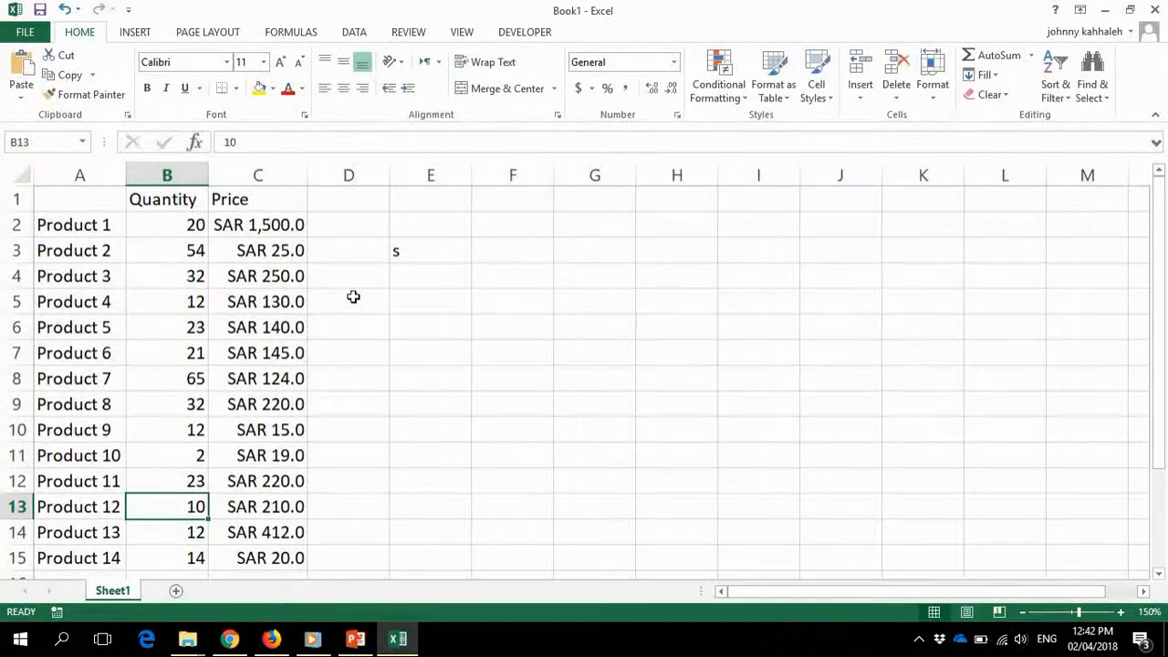
left_click(452, 251)
key("Delete")
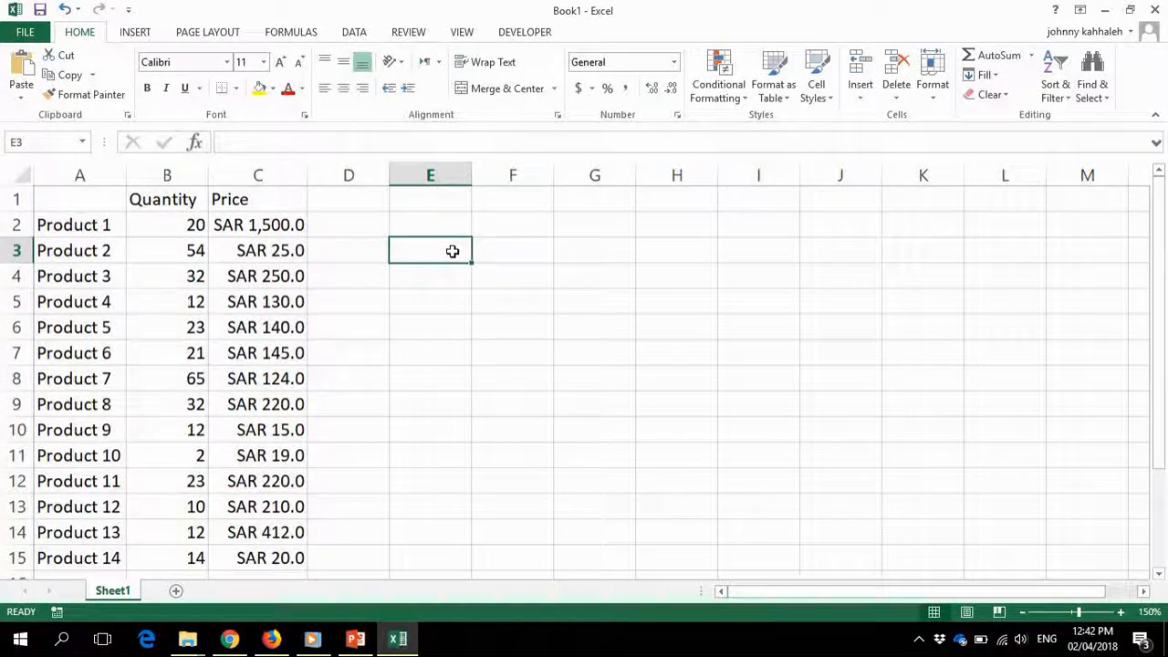
Step: Enter 1 in cell E1 and 2 in cell E2, and clear E2 again
left_click(440, 196)
type("1")
key("Return")
type("2")
key("Return")
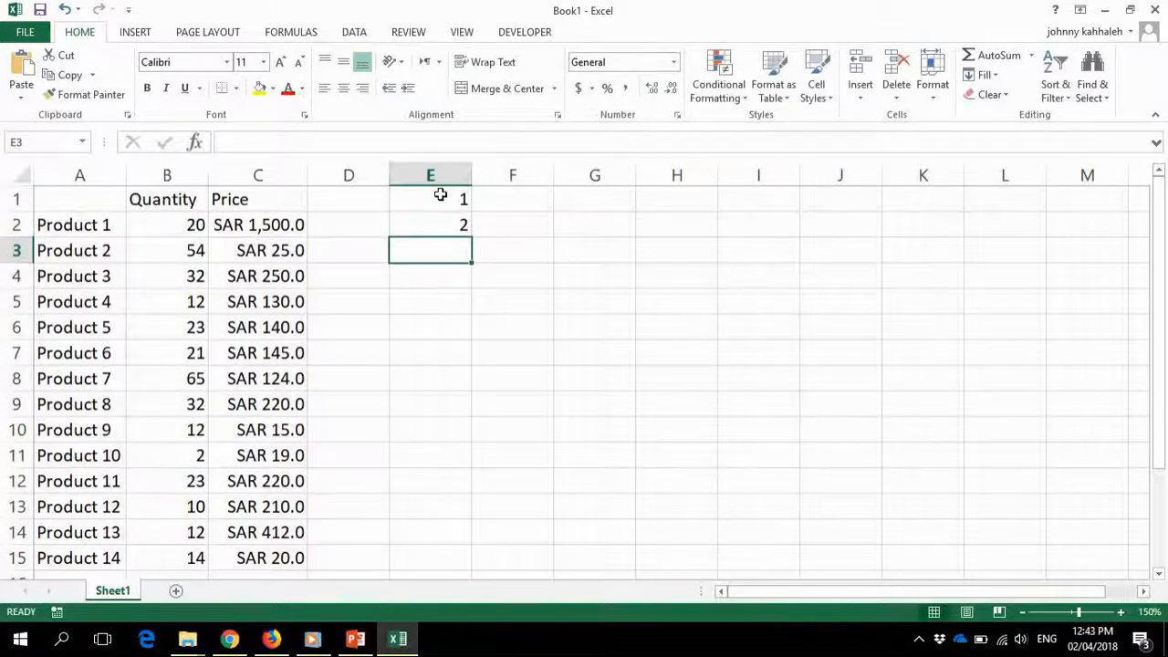
left_click(441, 224)
key("Delete")
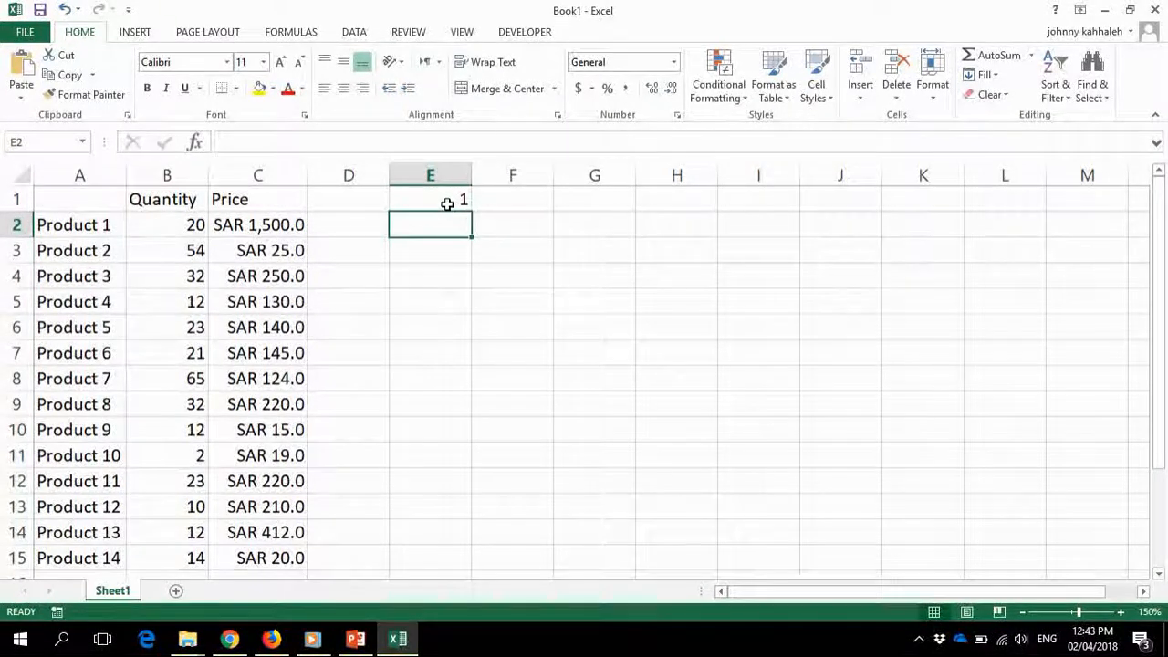
Step: Fill the 1 in cell E1 down to E13 and convert the range to a Fill Series
left_click(461, 201)
key("Delete")
left_click_drag(472, 209, 451, 509)
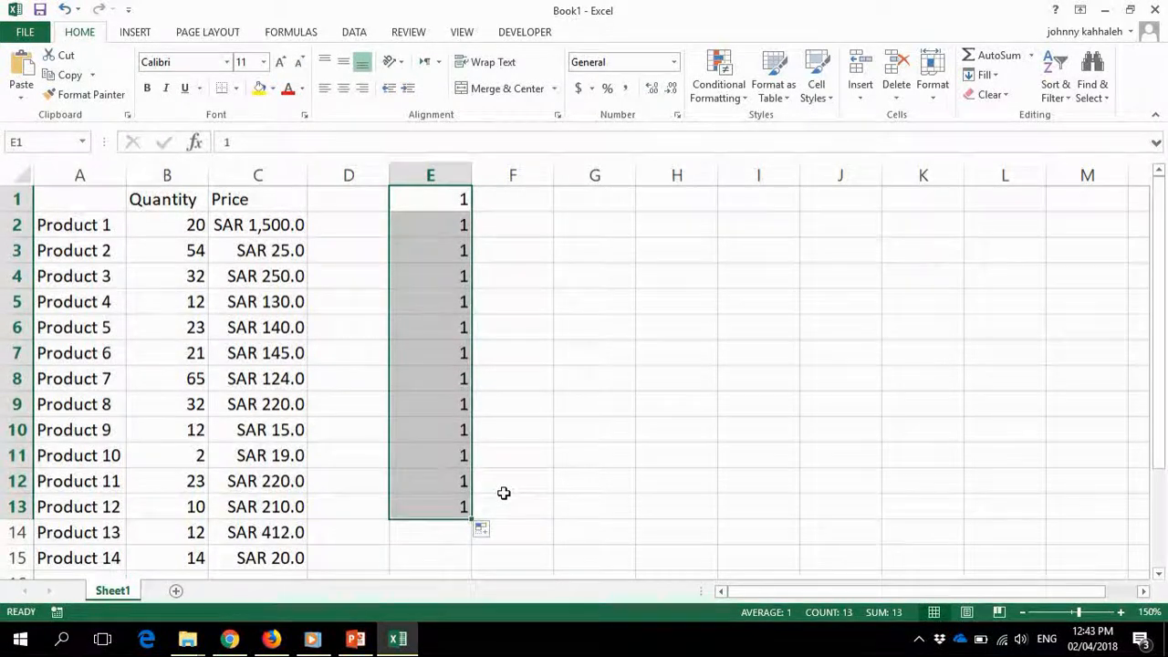
left_click(482, 530)
left_click(521, 451)
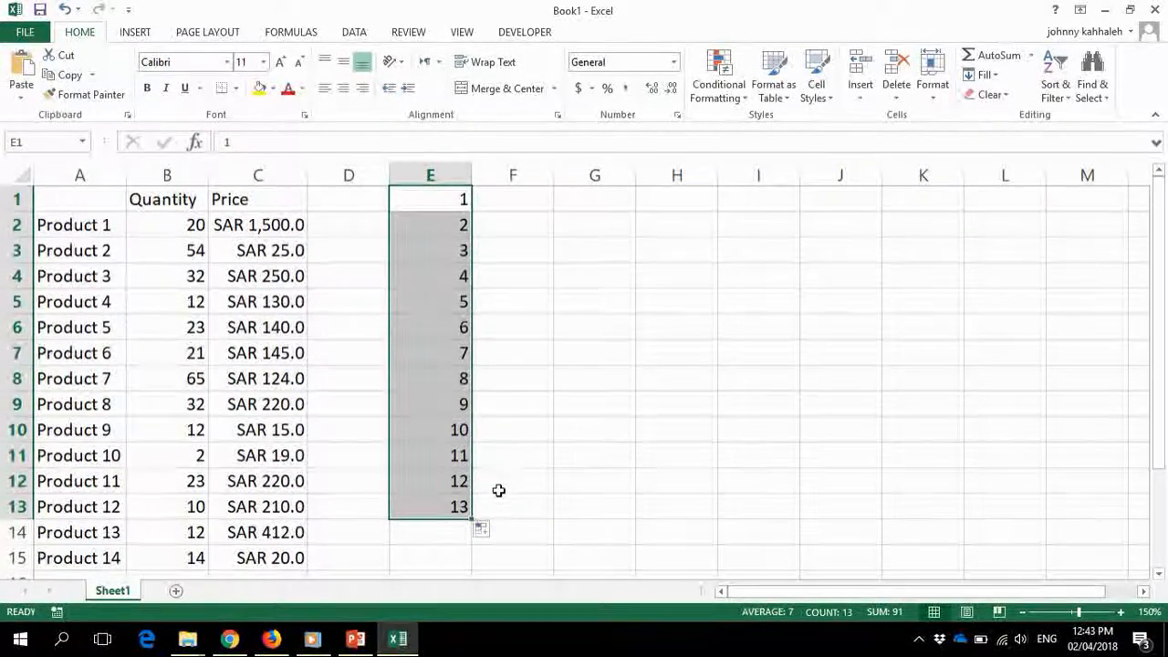
Step: Try the Copy Cells fill option on E1:E13 and switch the numbers back to Fill Series
left_click(482, 529)
left_click(518, 429)
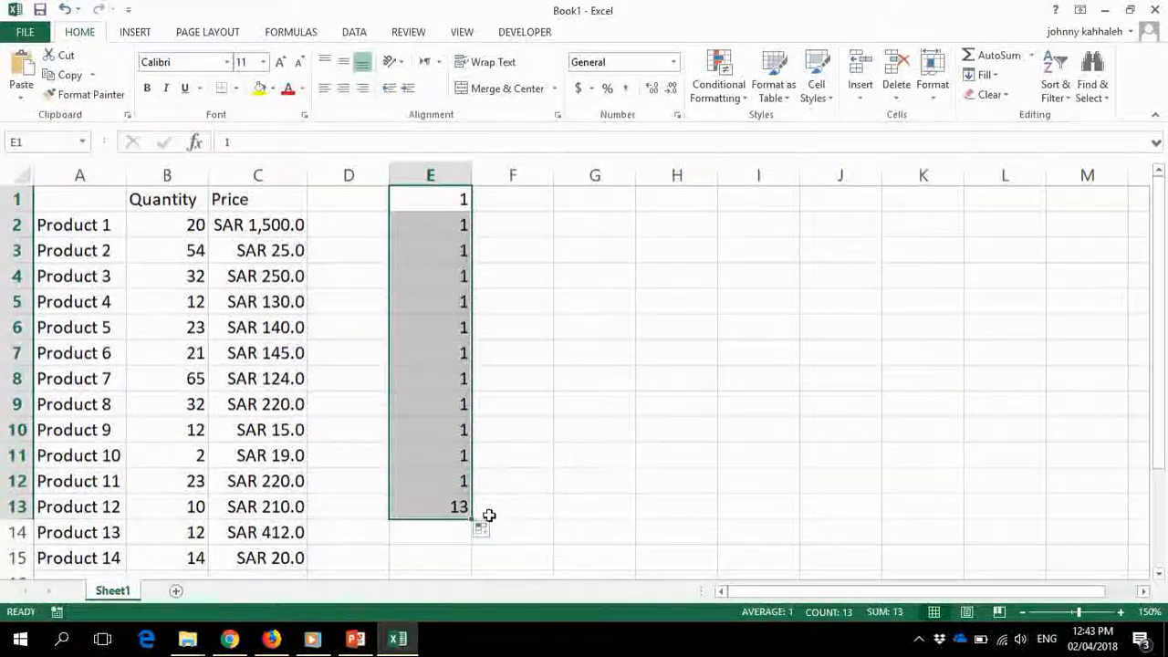
left_click(482, 531)
left_click(508, 449)
left_click(647, 305)
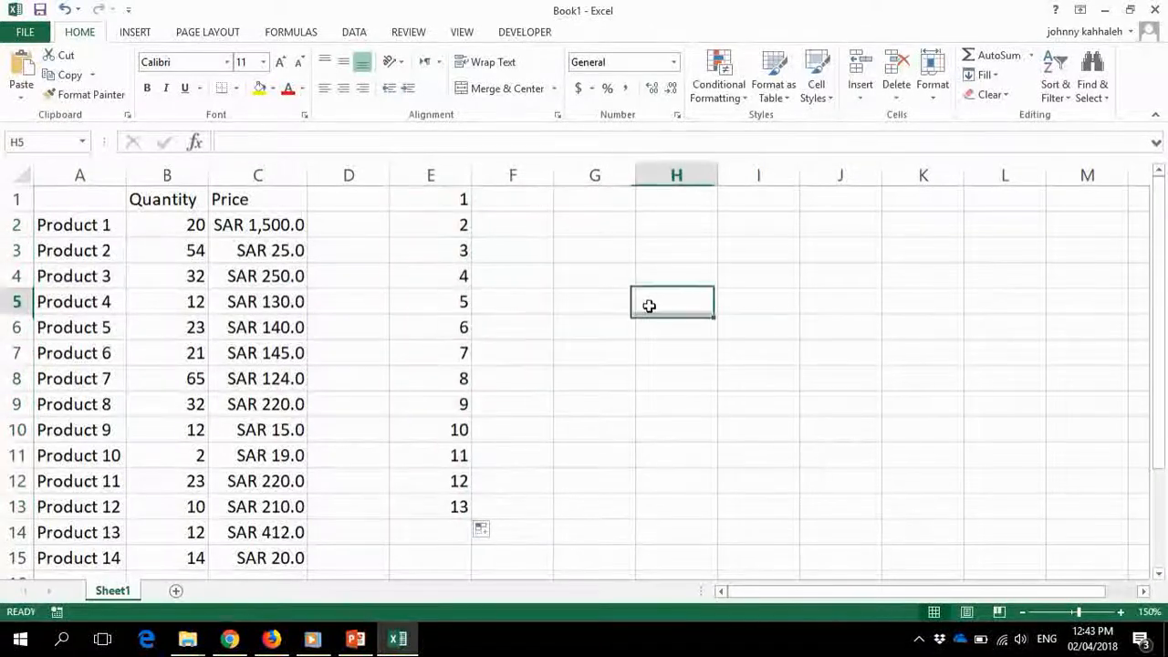
Step: Enter 3 in cell H8 and clear all practice values from E1:I13
left_click(679, 369)
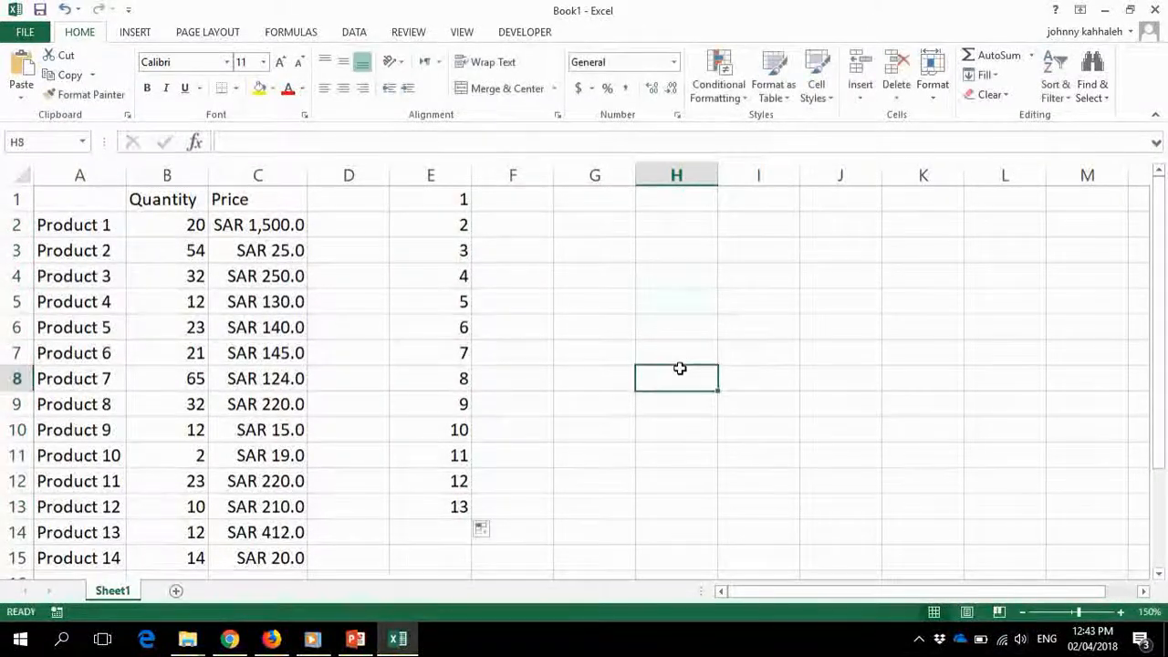
type("3")
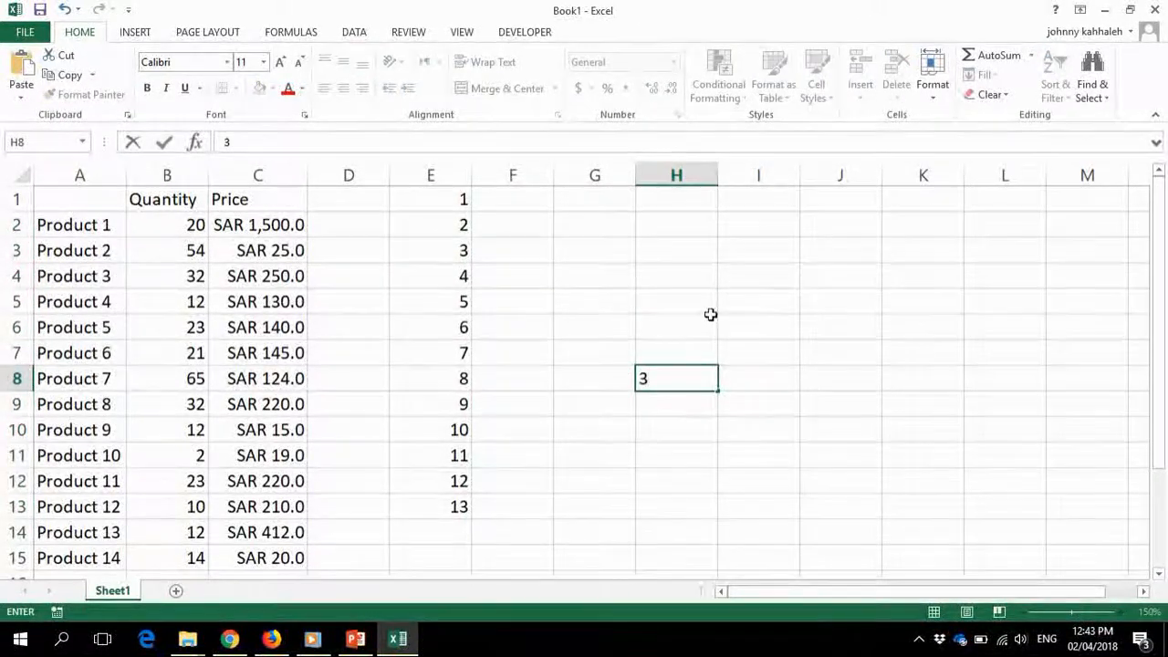
left_click(710, 319)
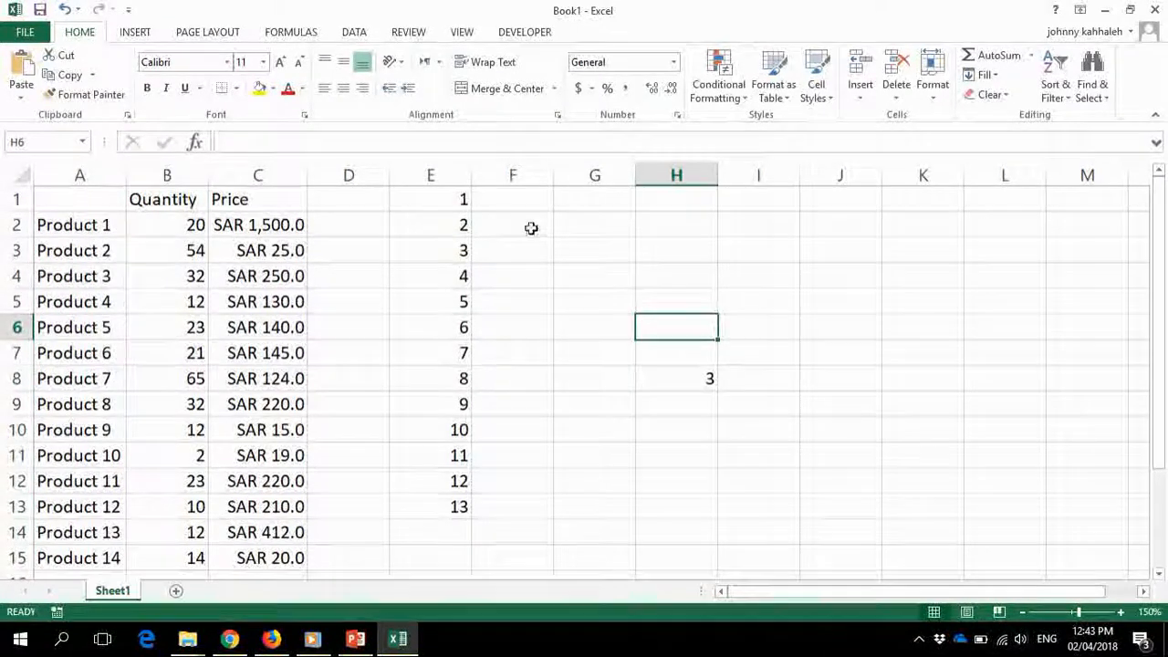
left_click_drag(452, 201, 733, 496)
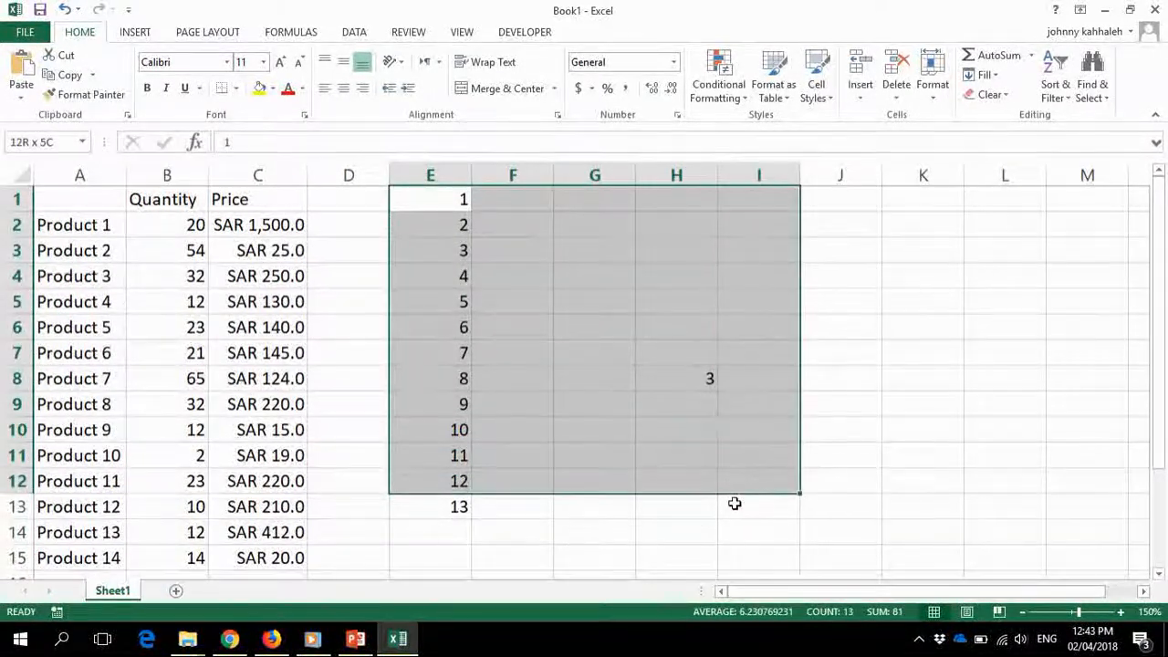
key("Delete")
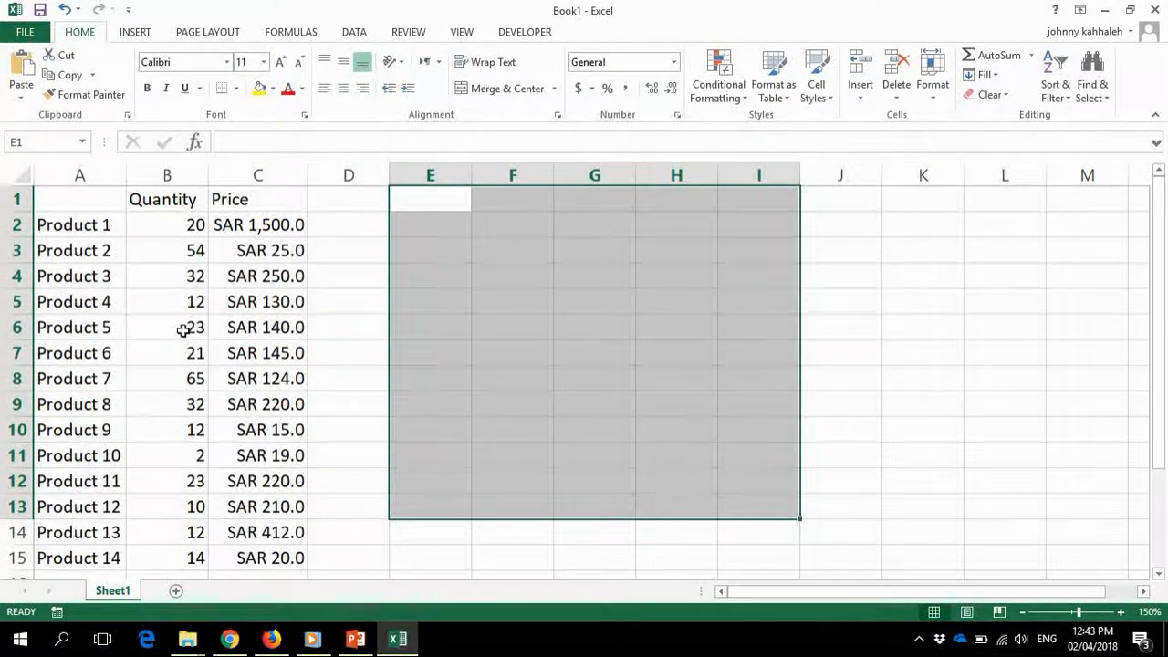
Step: Add the column header "Subtotal" in cell D1, next to the Price header
left_click_drag(182, 229, 194, 481)
left_click_drag(266, 225, 257, 552)
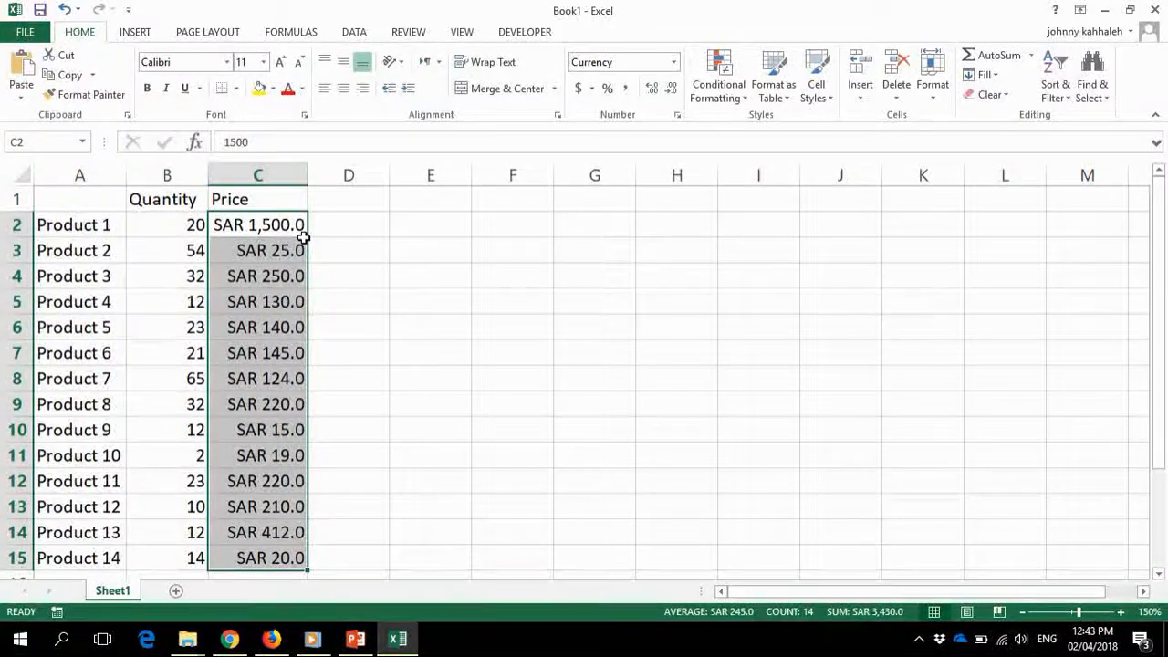
left_click(348, 192)
type("Subtotl")
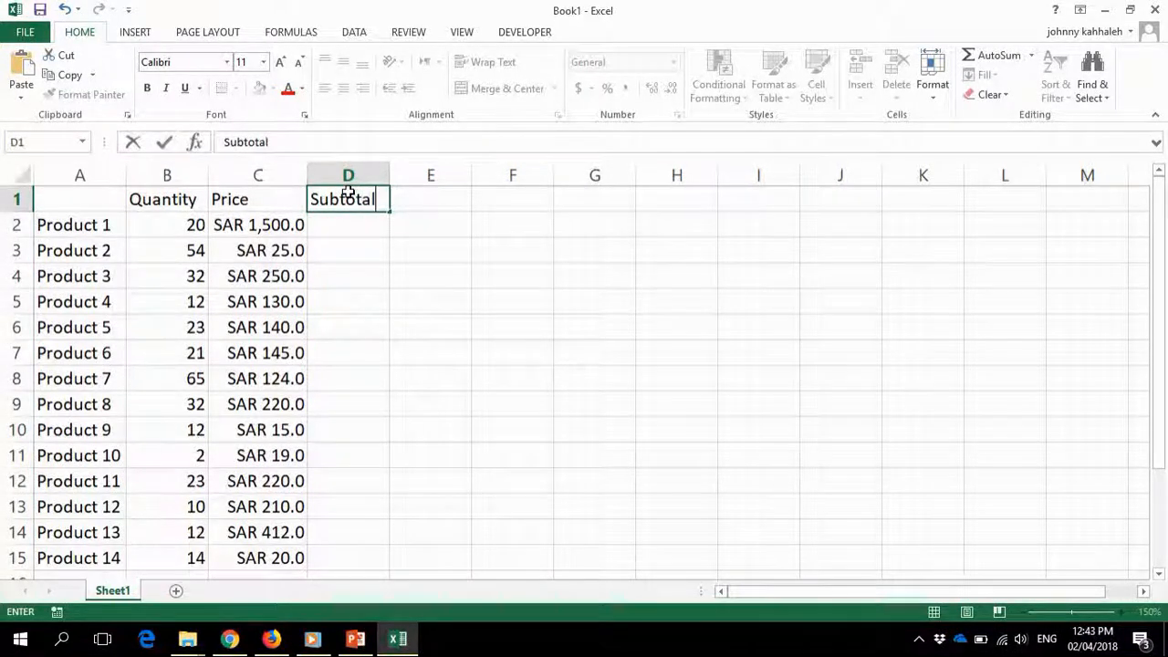
type("l")
key("Return")
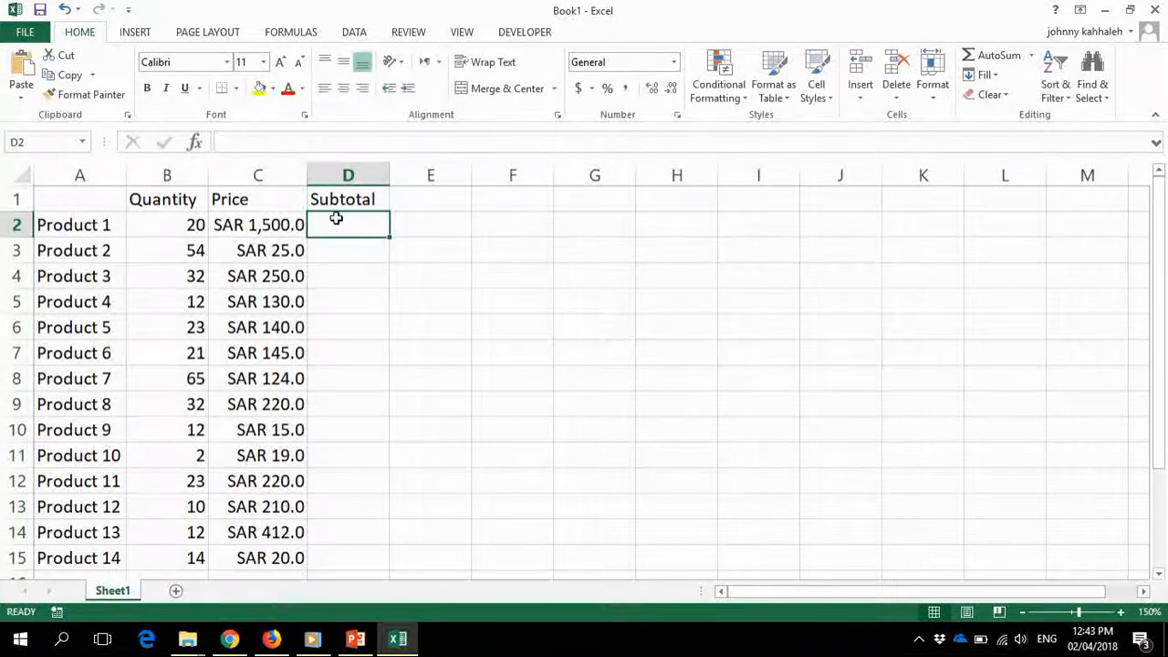
left_click(17, 224)
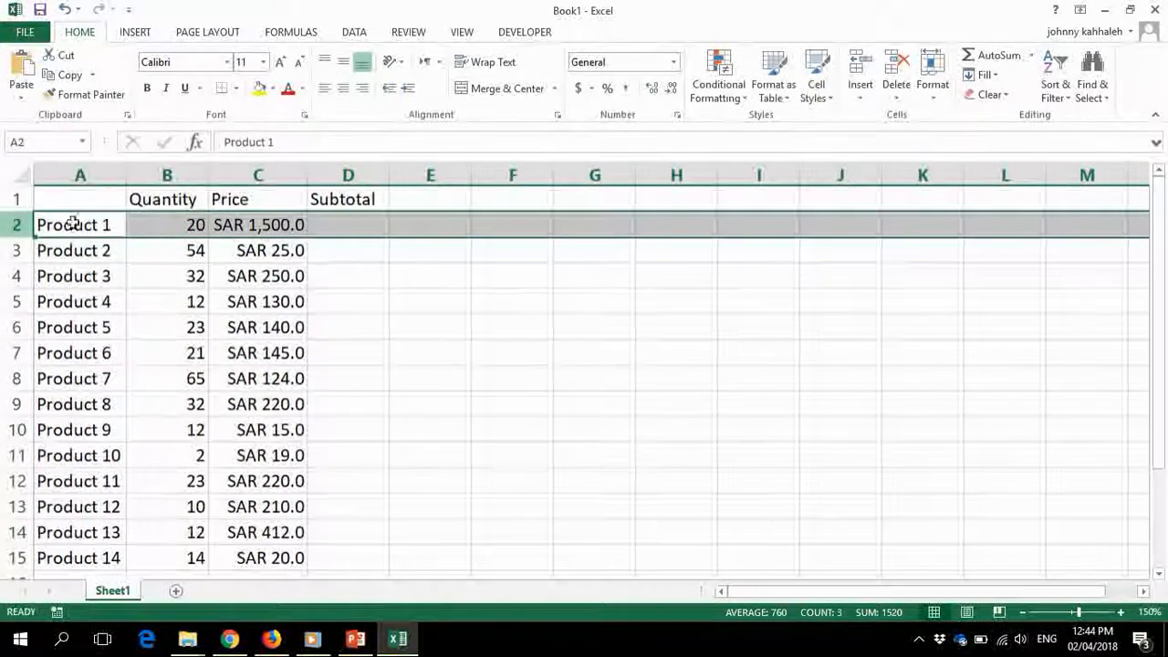
left_click(342, 228)
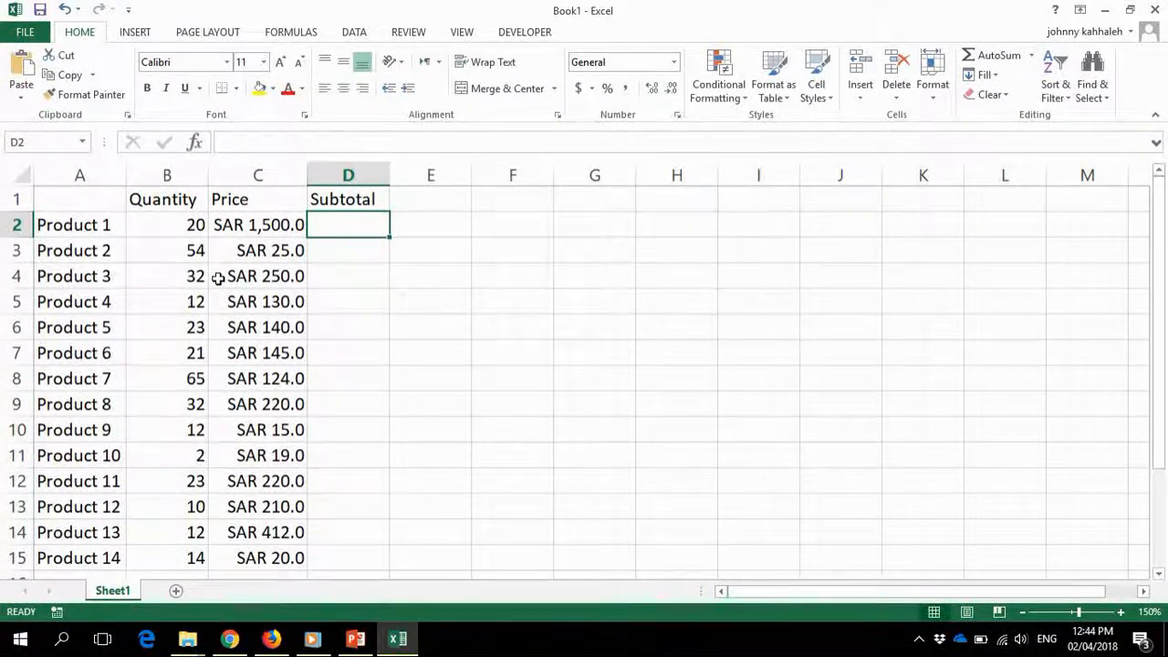
left_click(15, 225)
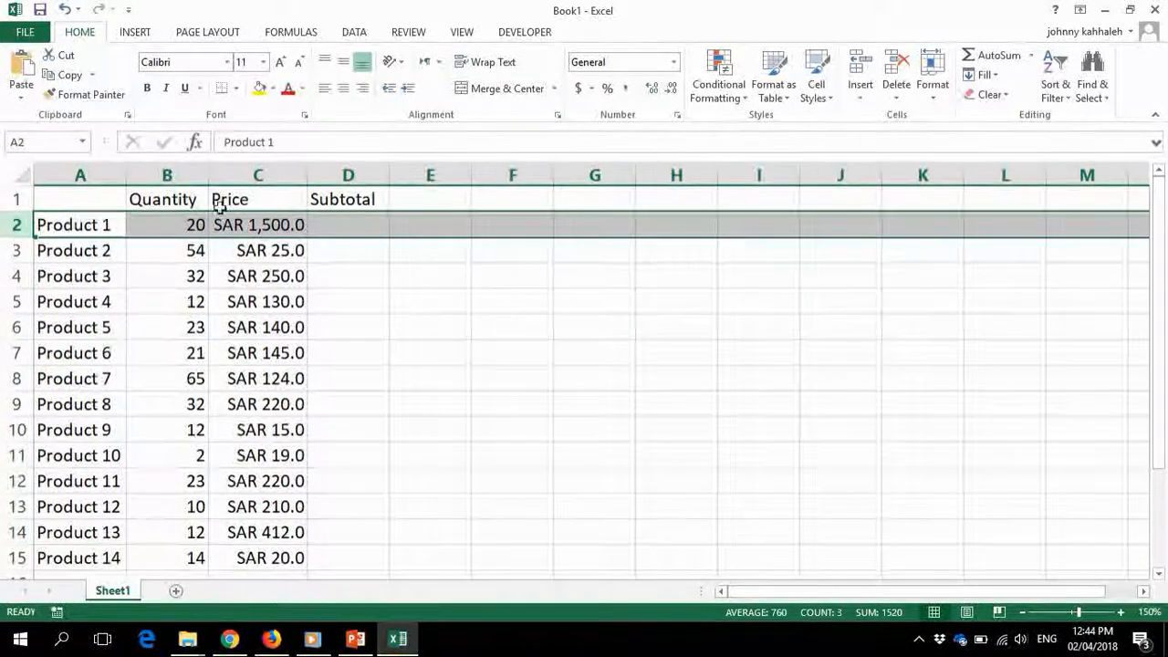
double_click(265, 224)
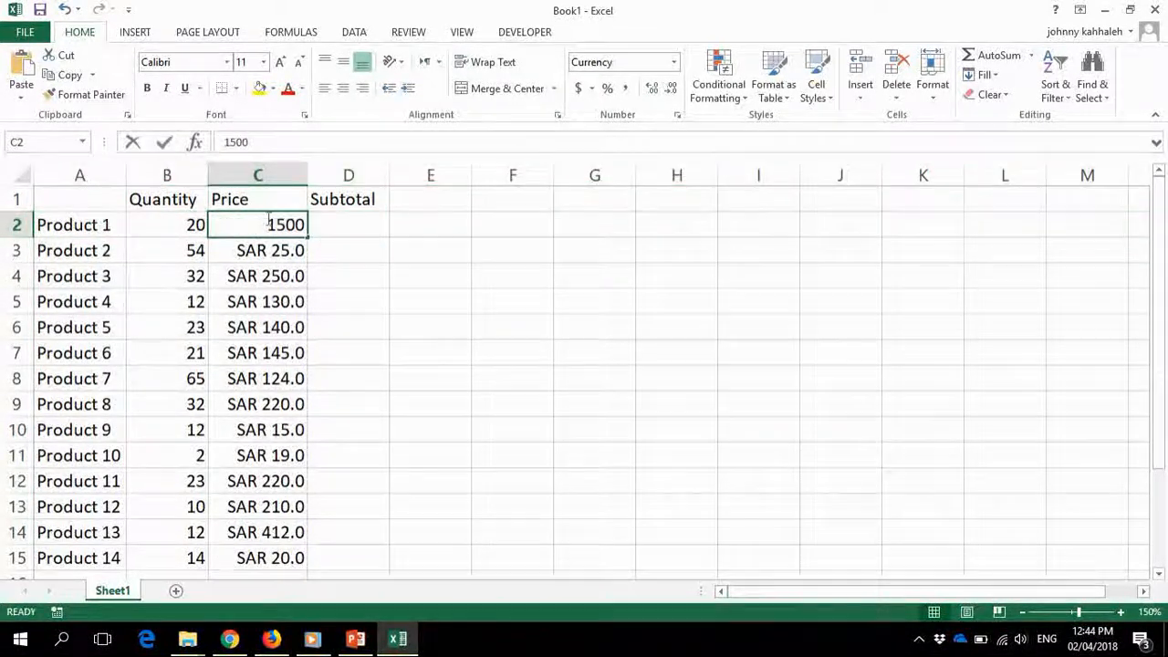
left_click(405, 301)
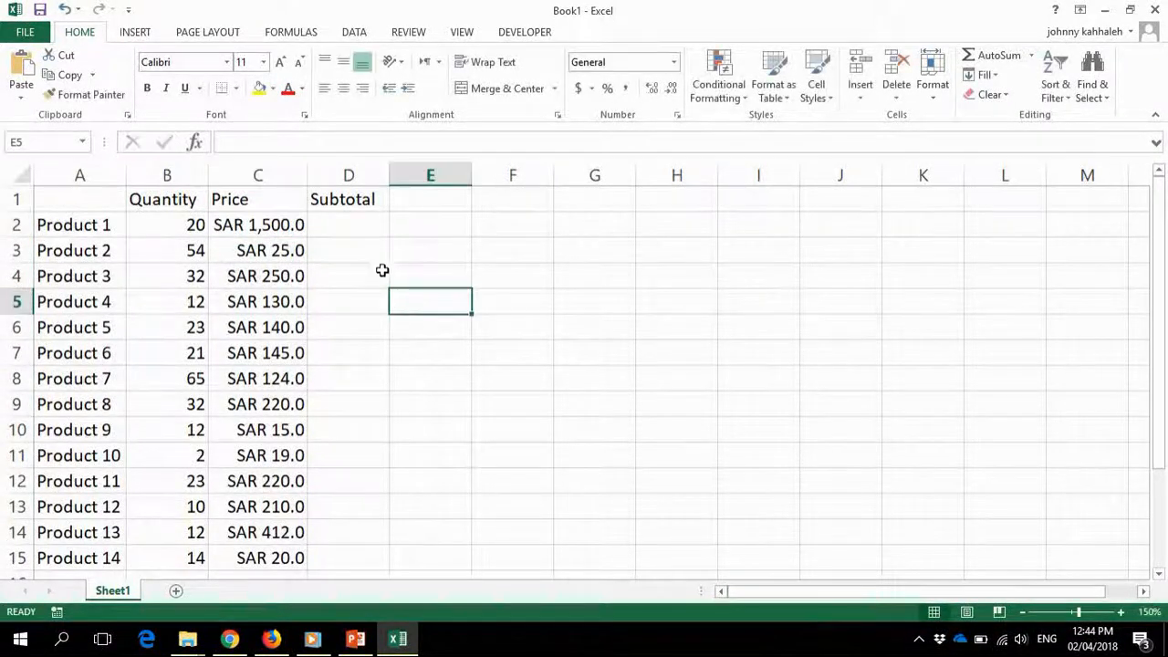
Step: Enter the formula =B2*C2 in cell D2 to multiply Product 1's quantity by its price
left_click(358, 224)
type("=")
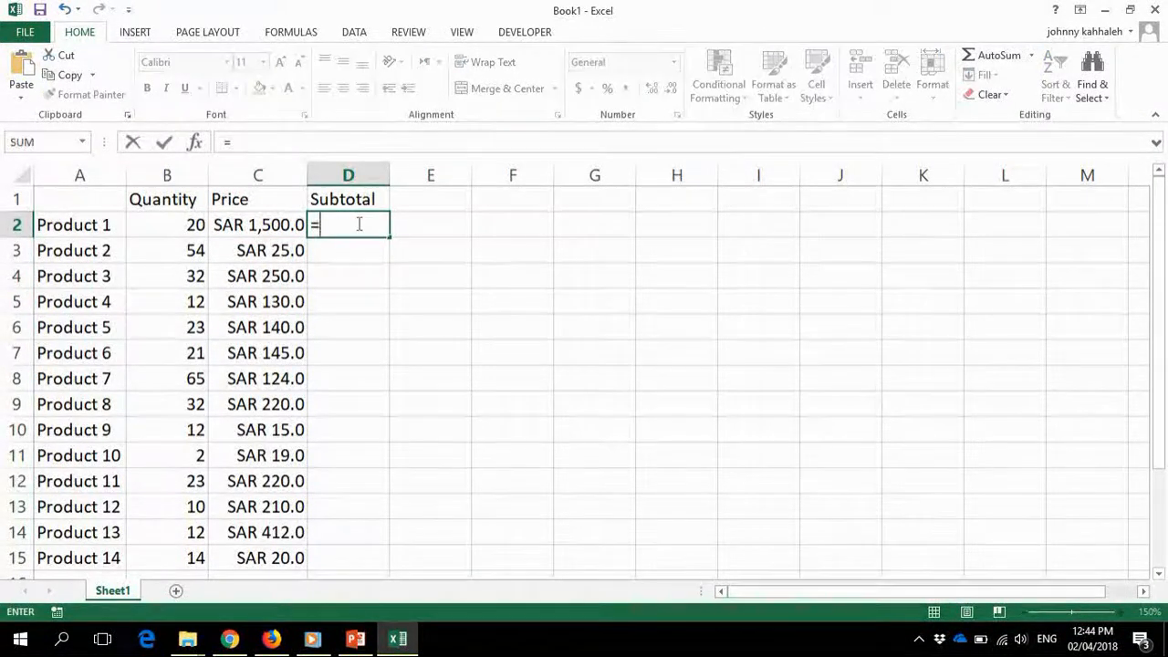
left_click(193, 220)
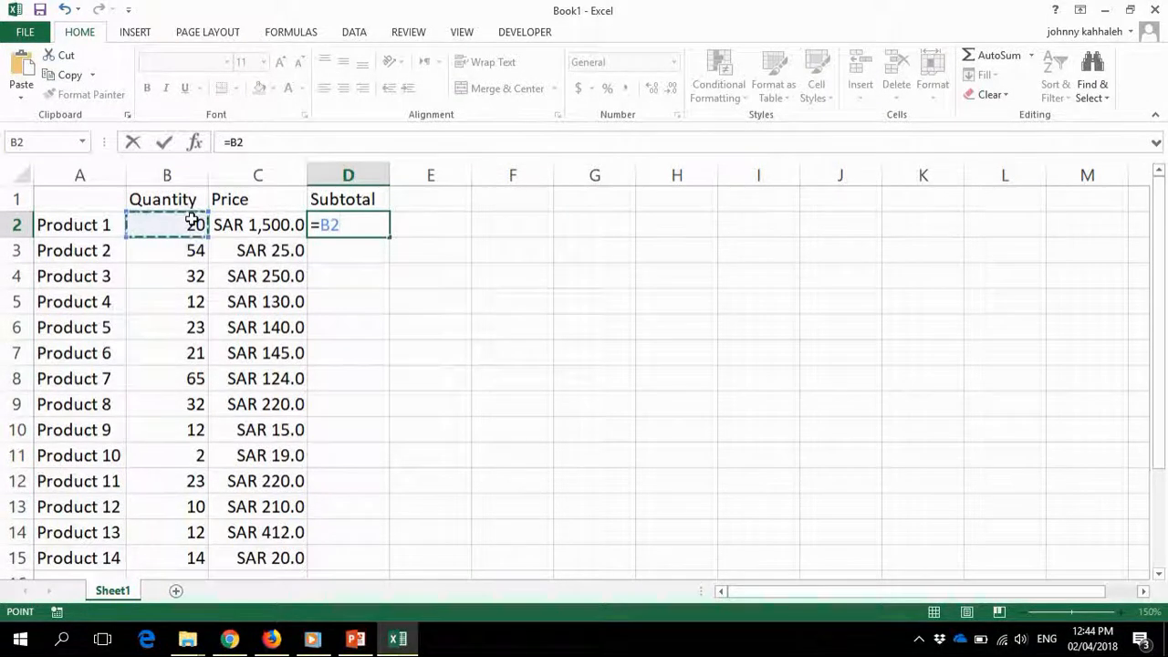
type("*")
left_click(246, 224)
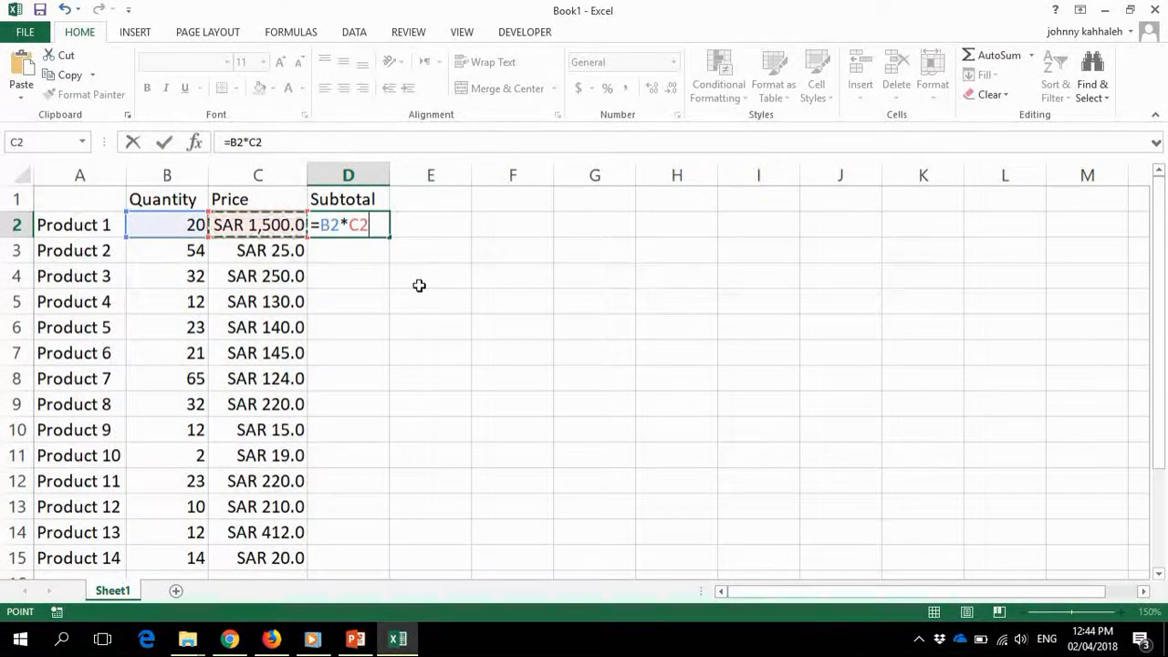
key("Return")
Step: Enter the formula =B3*C3 in cell D3 as the subtotal for Product 2
type("\\")
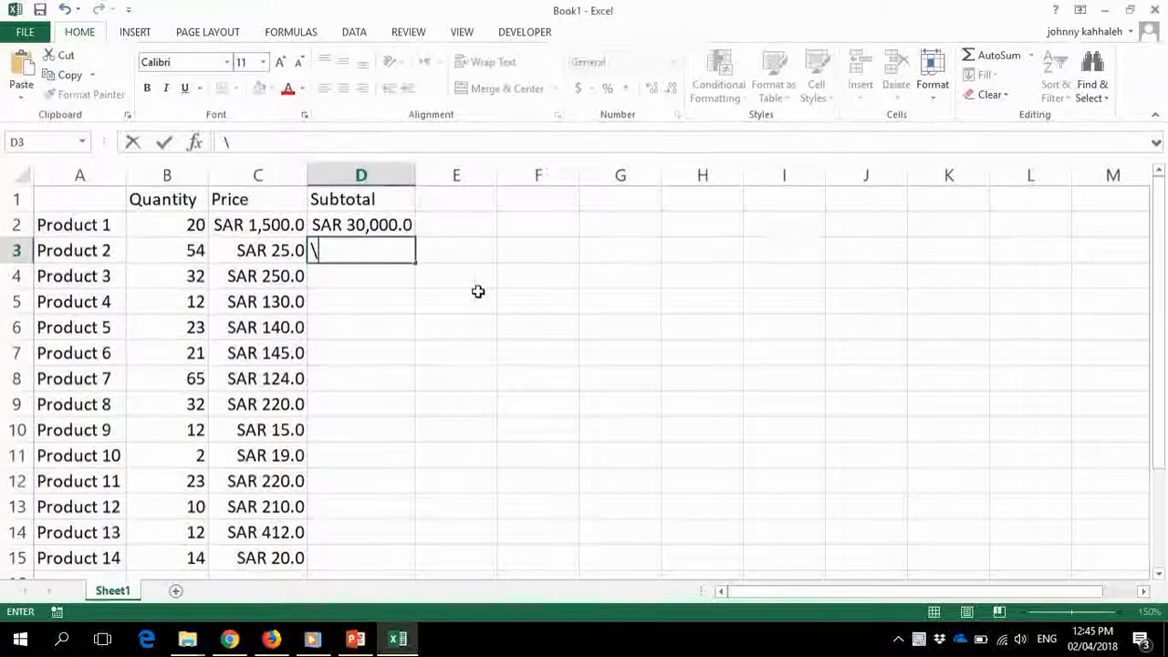
key("BackSpace")
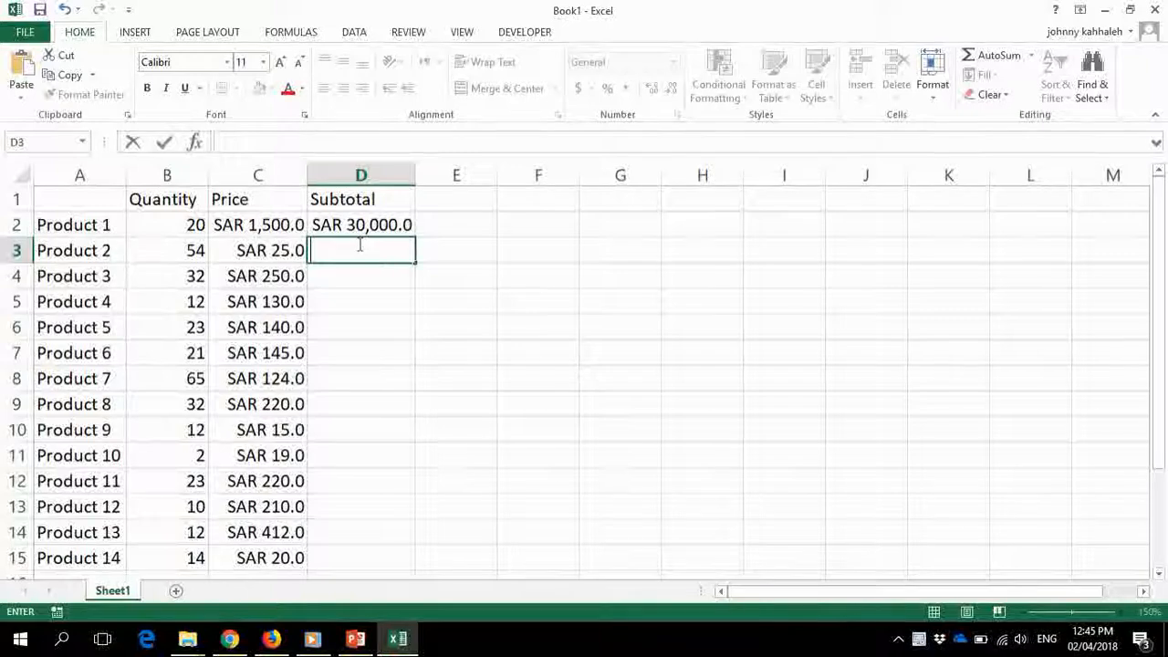
type("=")
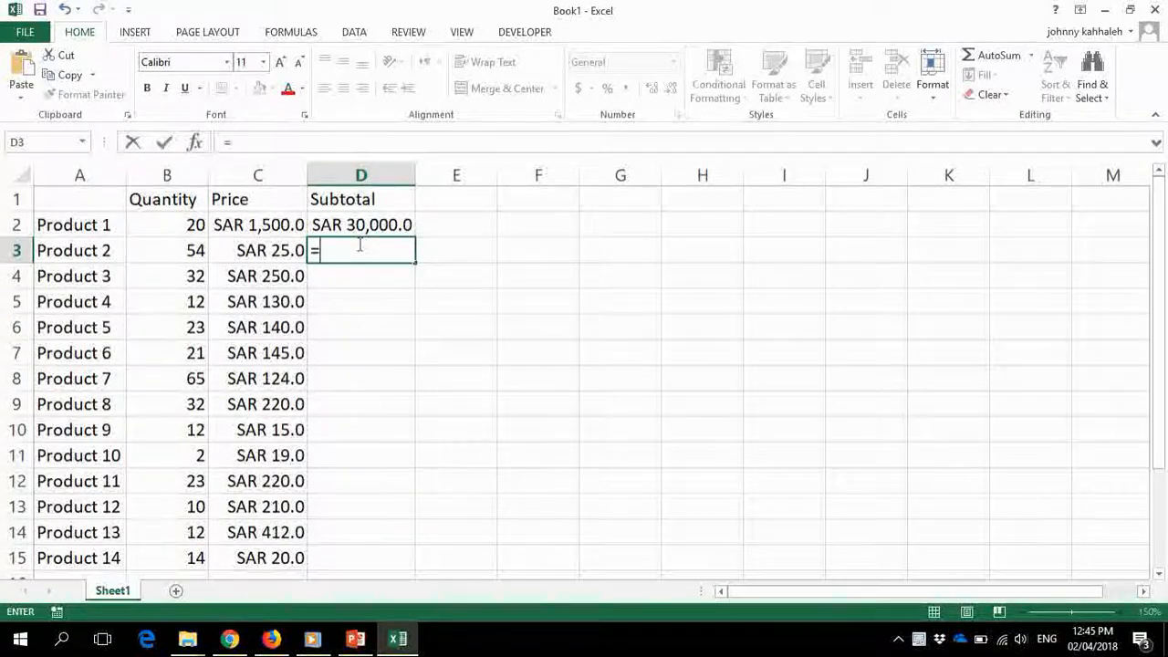
left_click(174, 242)
type("*")
left_click(234, 248)
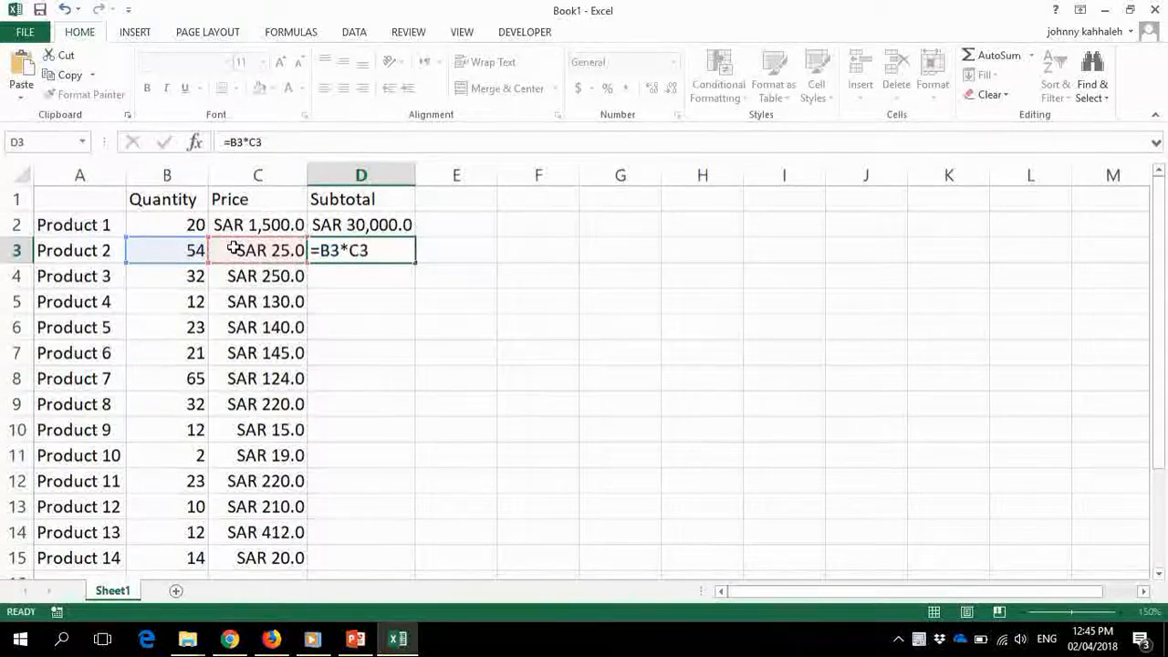
key("Return")
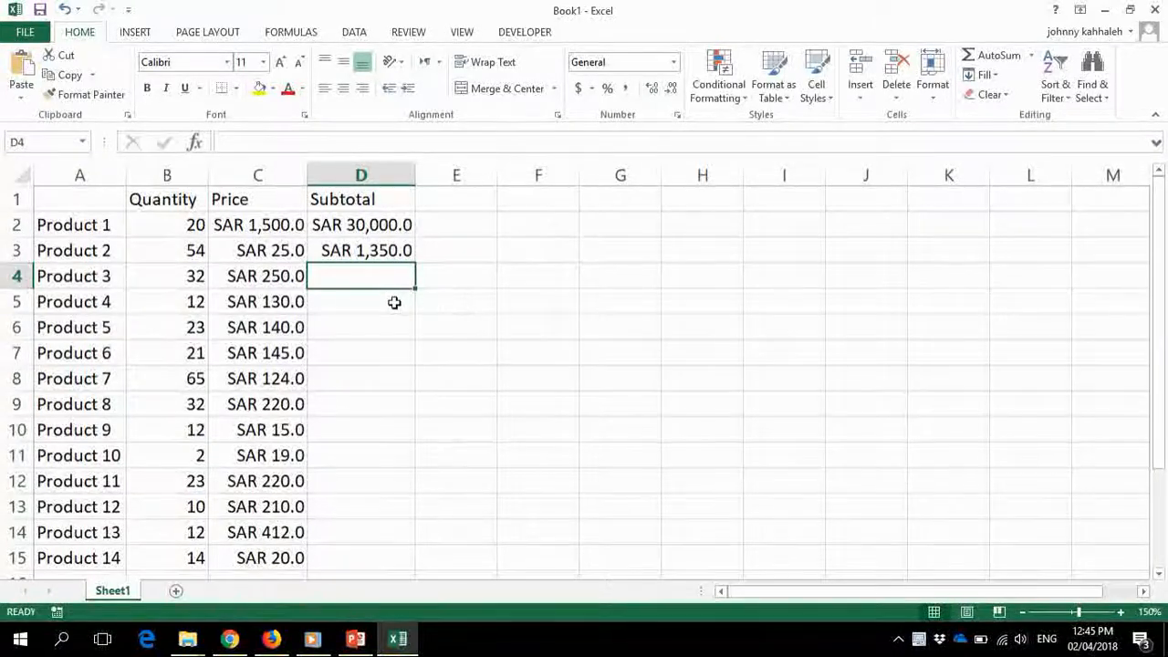
Step: Enter a formula in cell D4 that multiplies Product 3's quantity in B4 by its price in C4
type("=")
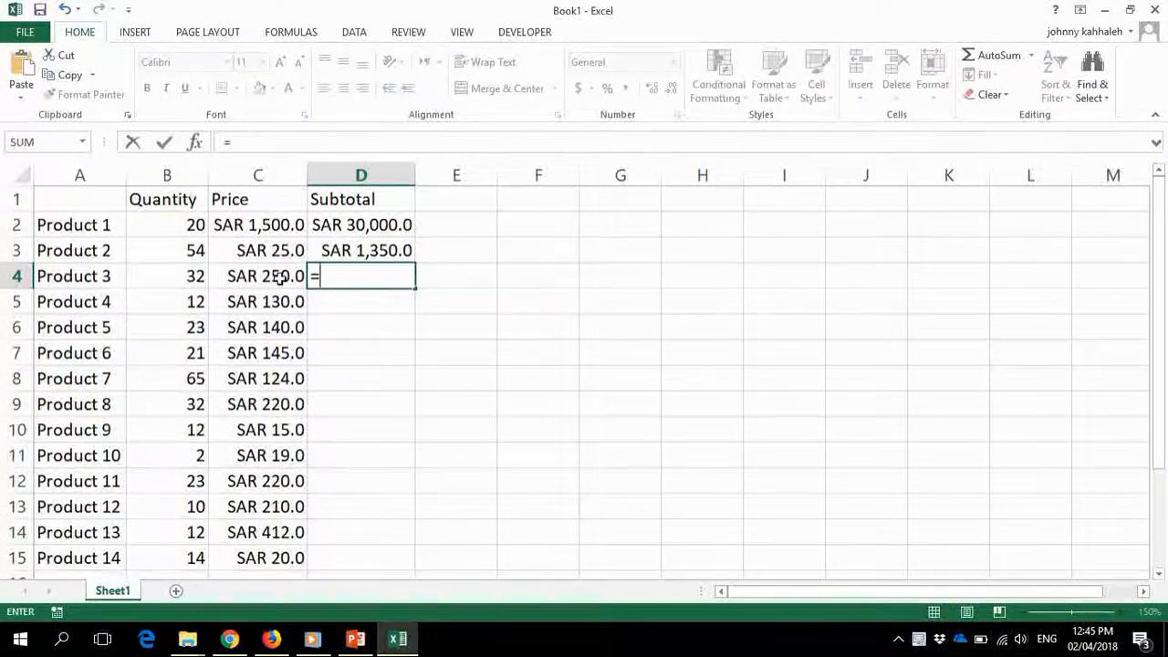
left_click(179, 275)
type("*")
left_click(256, 276)
key("Return")
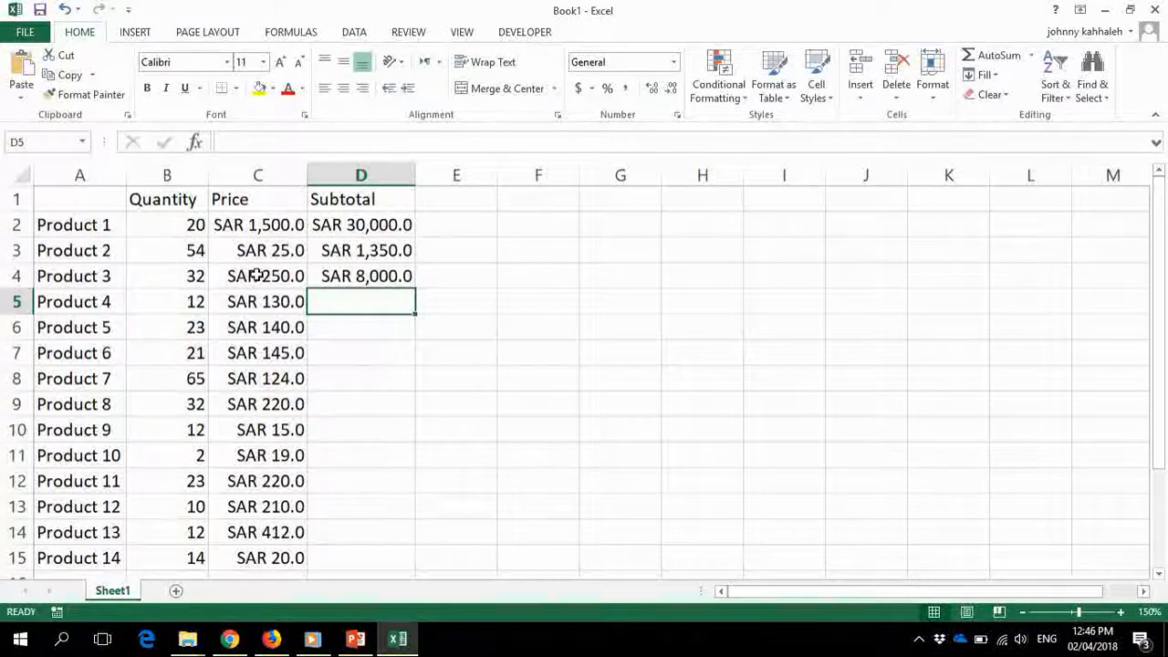
Step: Clear the formulas in D3:D4 and auto fill the subtotal formula from D2 down to D15
left_click_drag(362, 252, 362, 274)
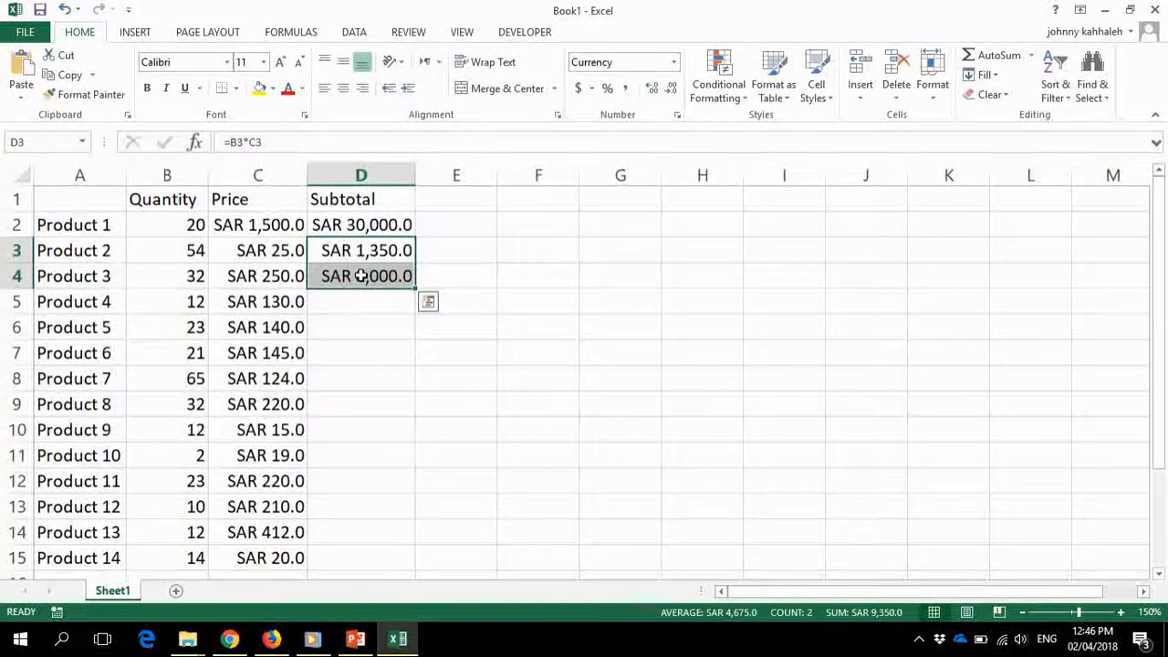
key("Delete")
left_click(389, 225)
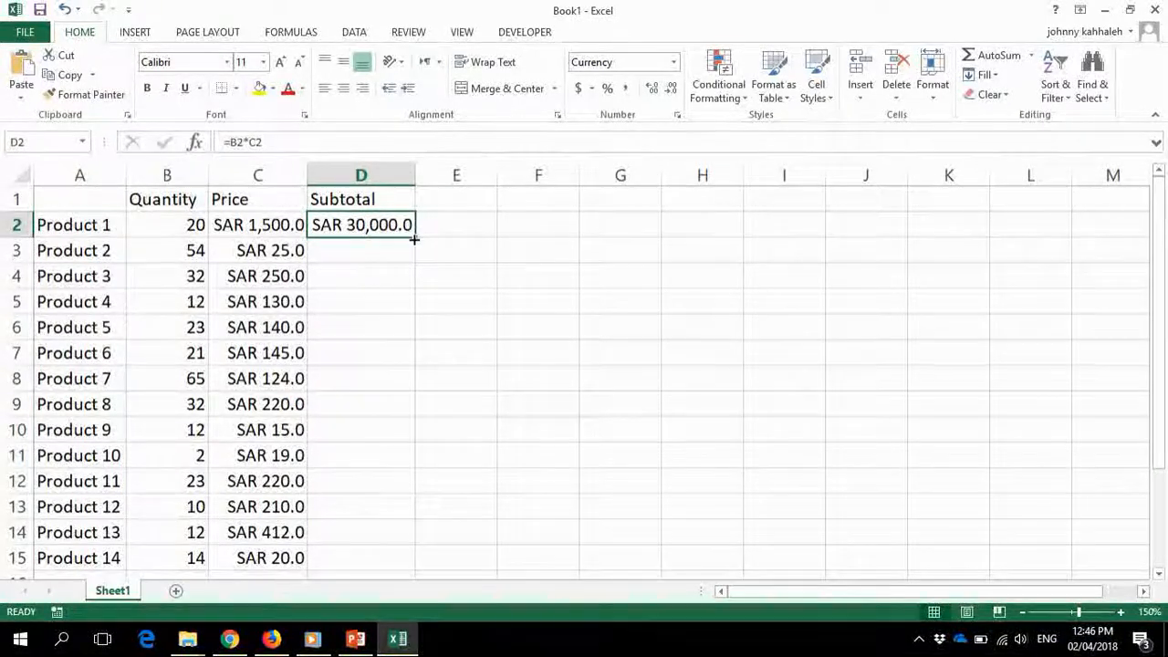
left_click_drag(414, 239, 377, 576)
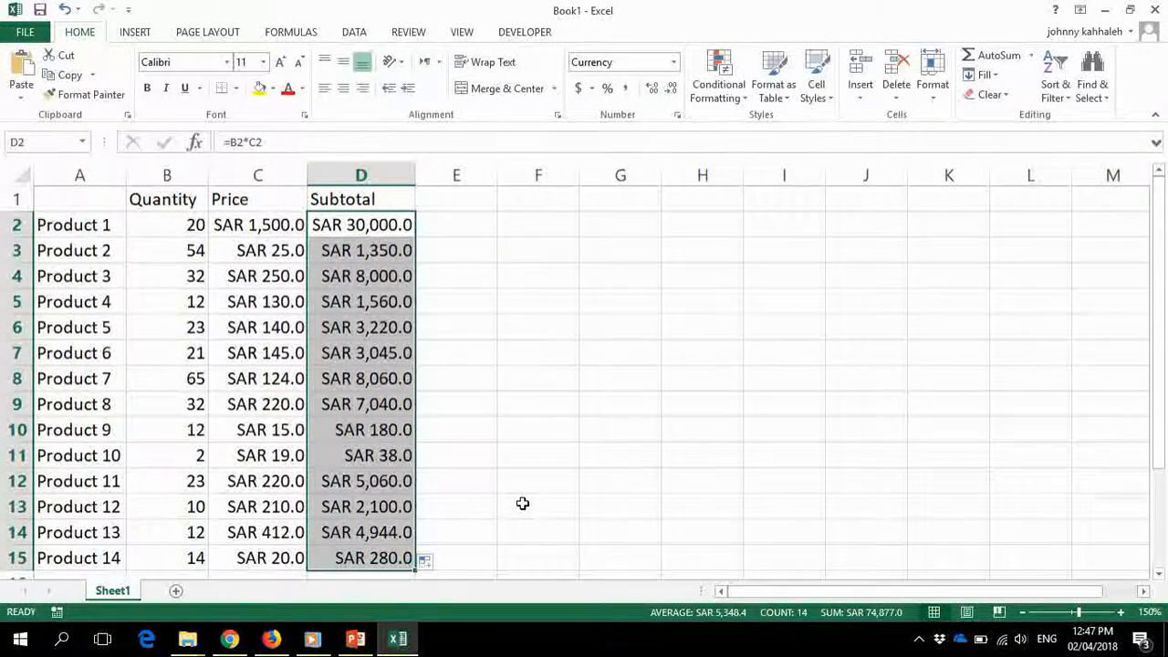
Step: Make the Quantity, Price and Subtotal headers in B1:D1 bold with a yellow fill
left_click(522, 504)
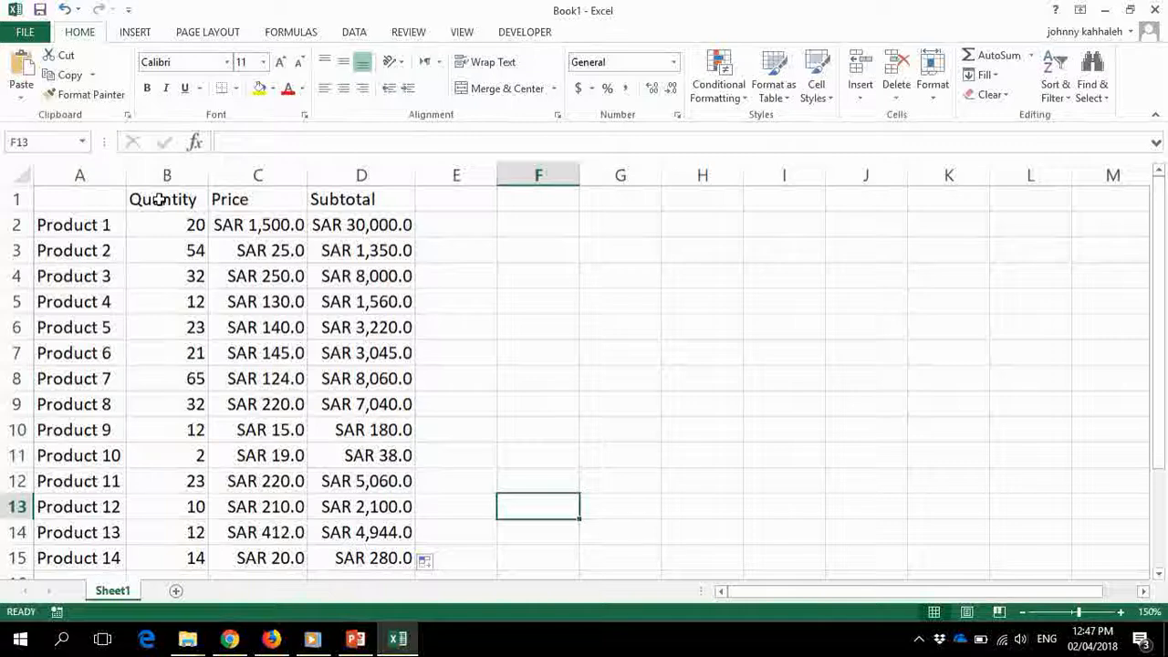
left_click_drag(158, 198, 360, 198)
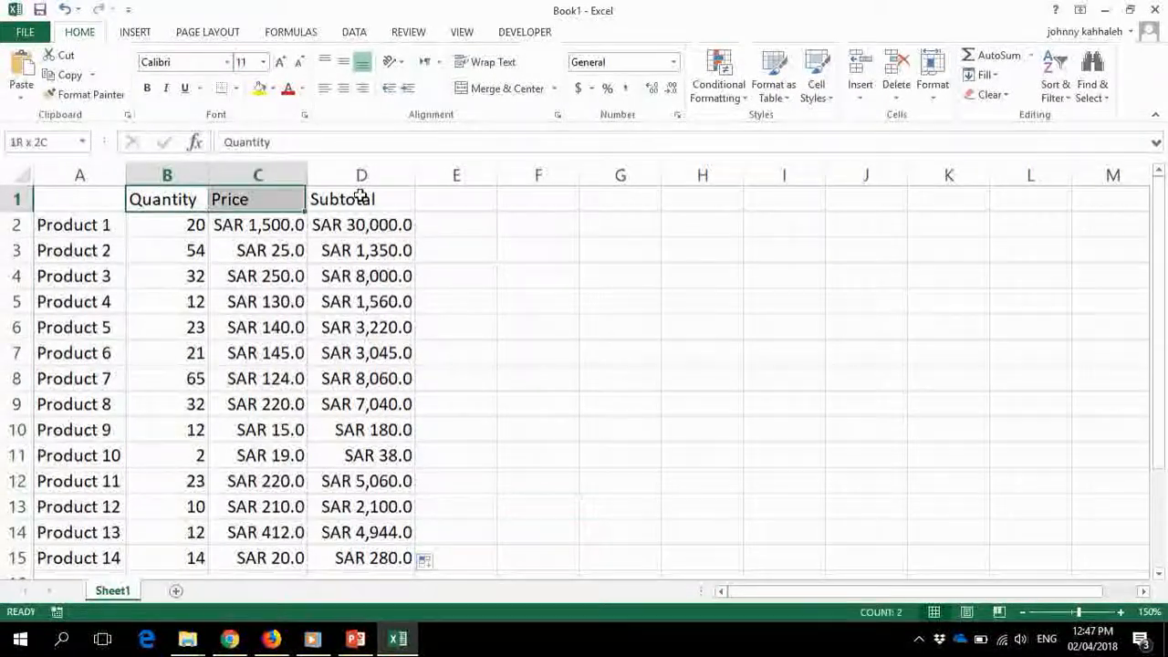
left_click(148, 88)
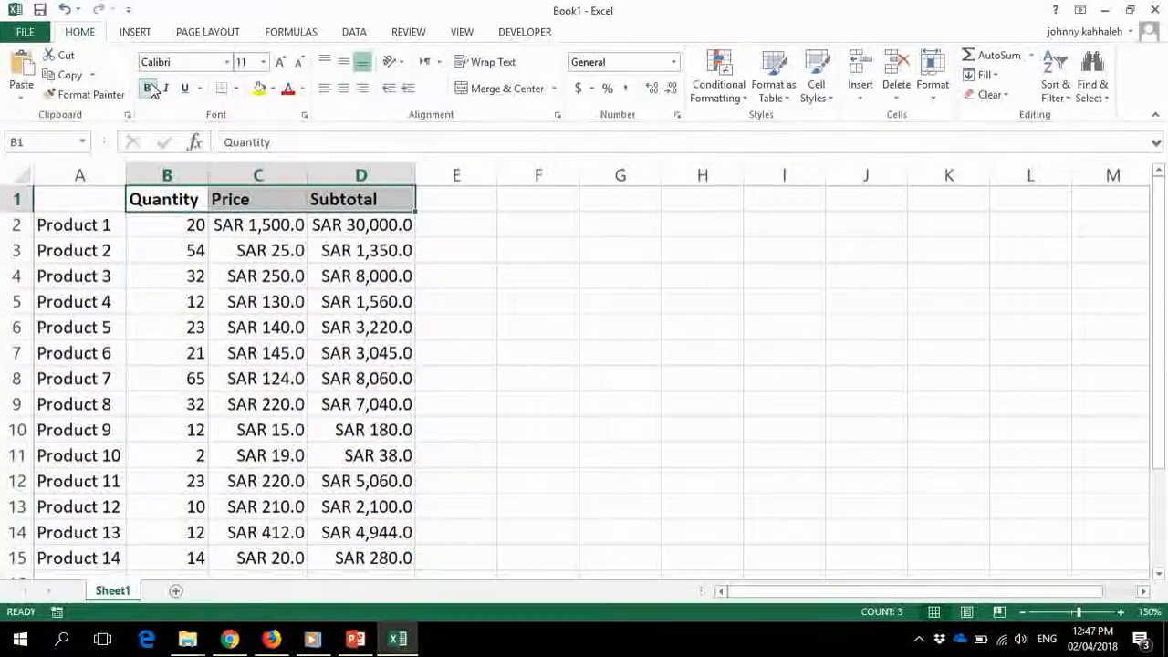
left_click(272, 89)
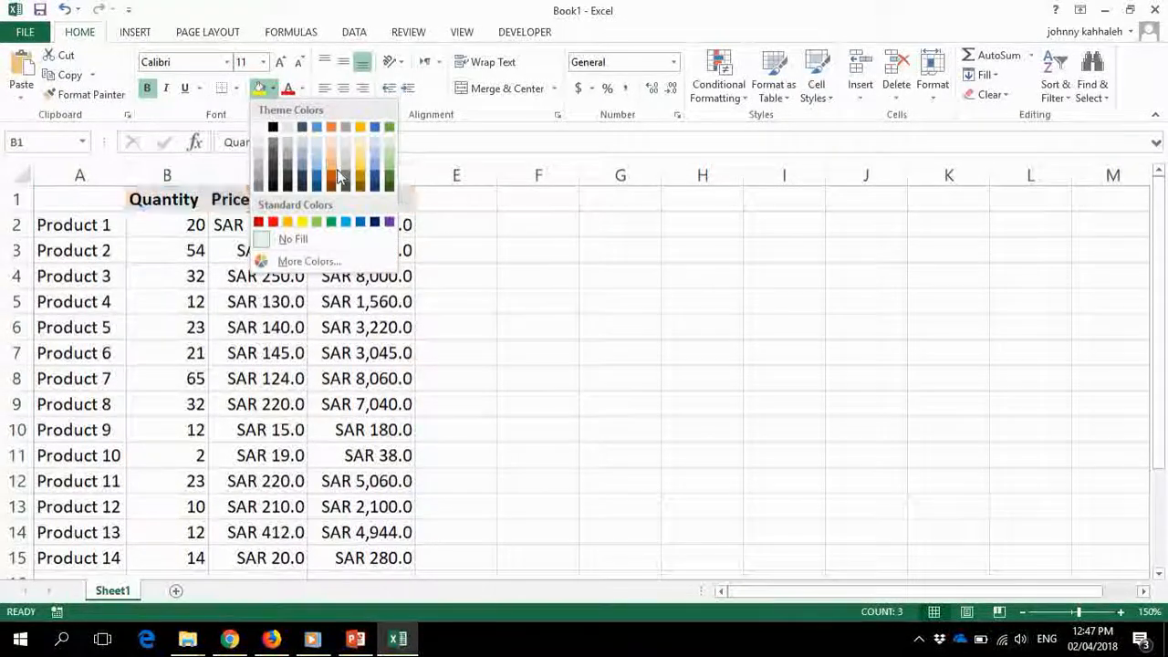
left_click(301, 222)
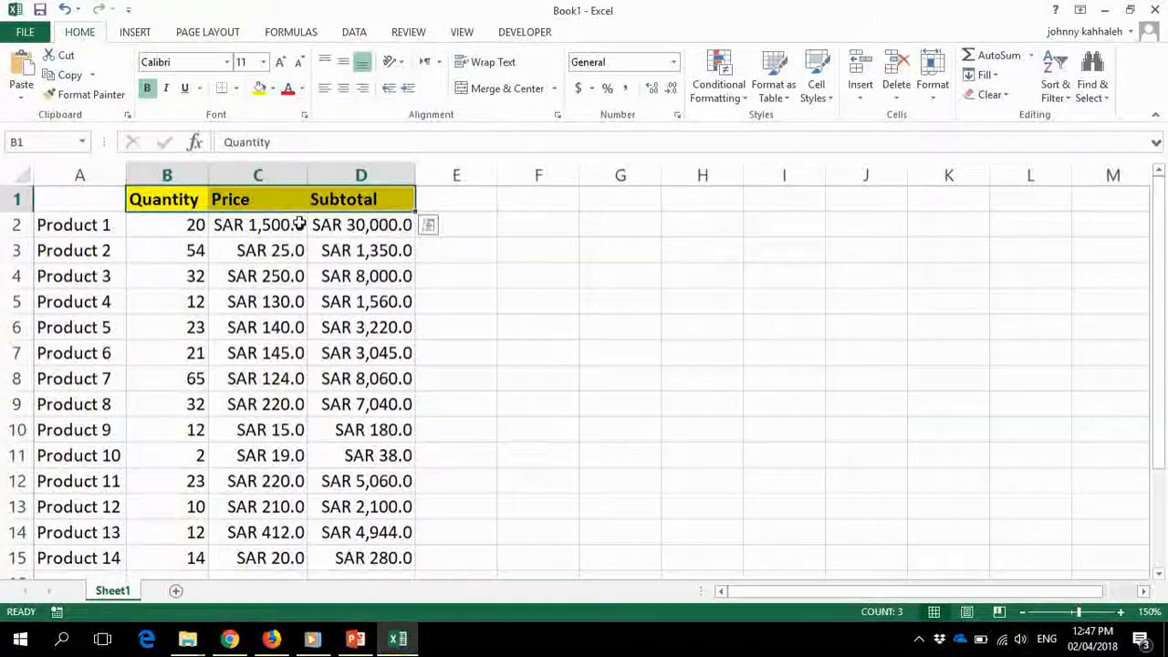
Step: Make the product names in A2:A15 bold with a yellow fill
left_click_drag(91, 225, 75, 548)
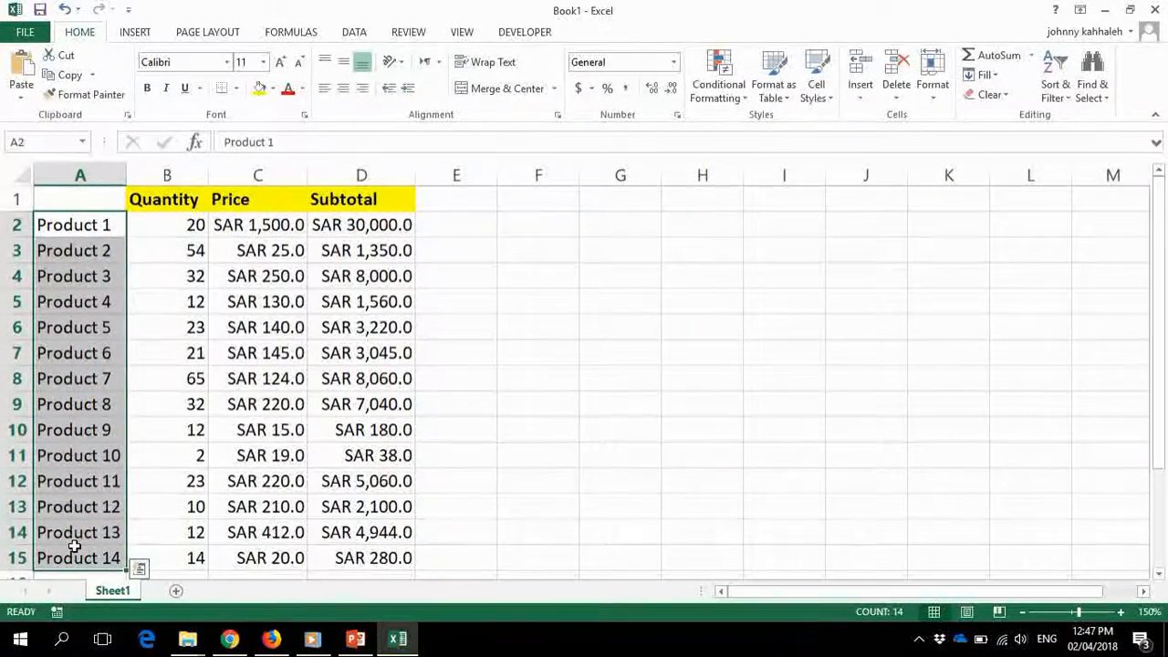
left_click(272, 89)
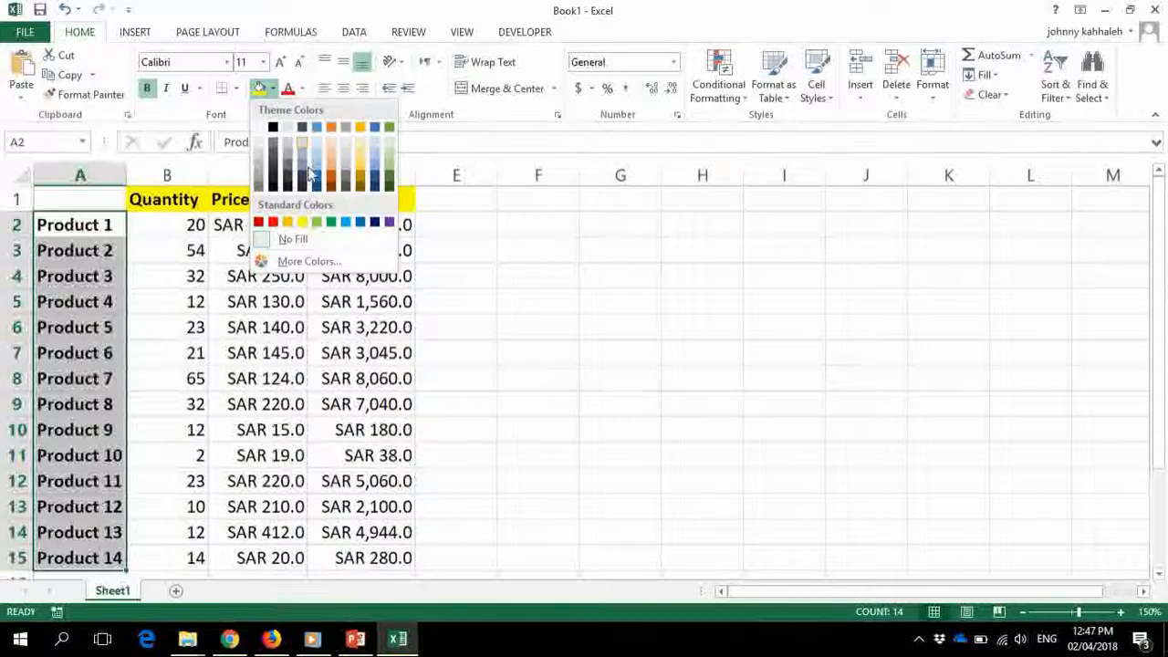
left_click(301, 221)
left_click(527, 268)
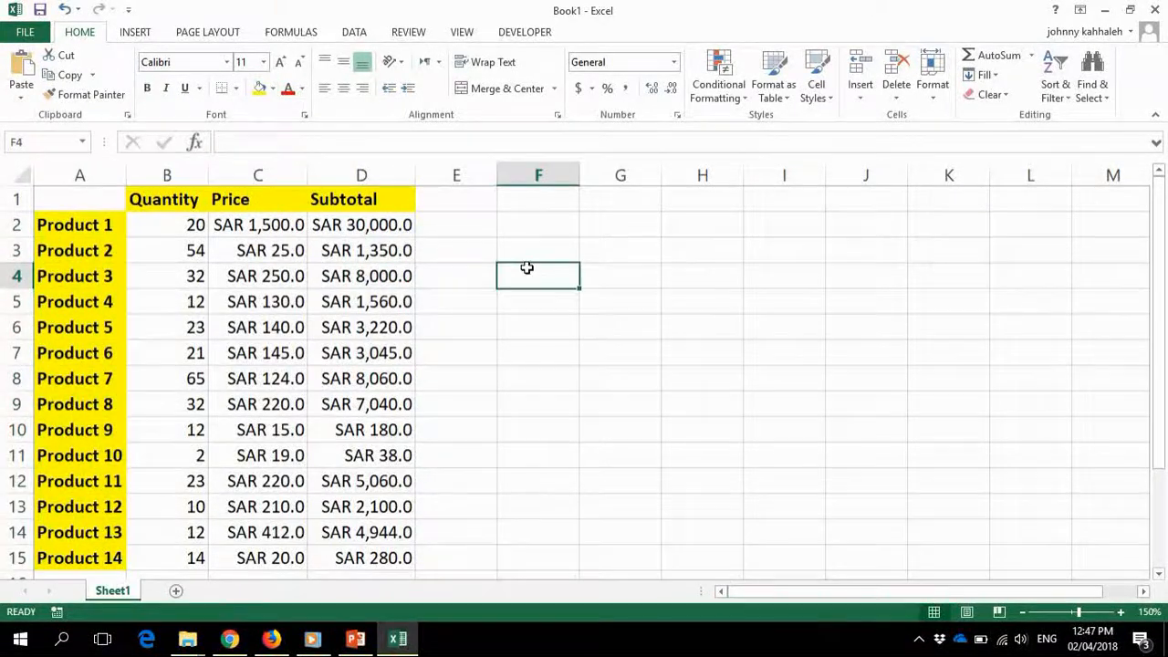
Step: Undo the bold and yellow fill formatting on the product names and the column headers
left_click(257, 225)
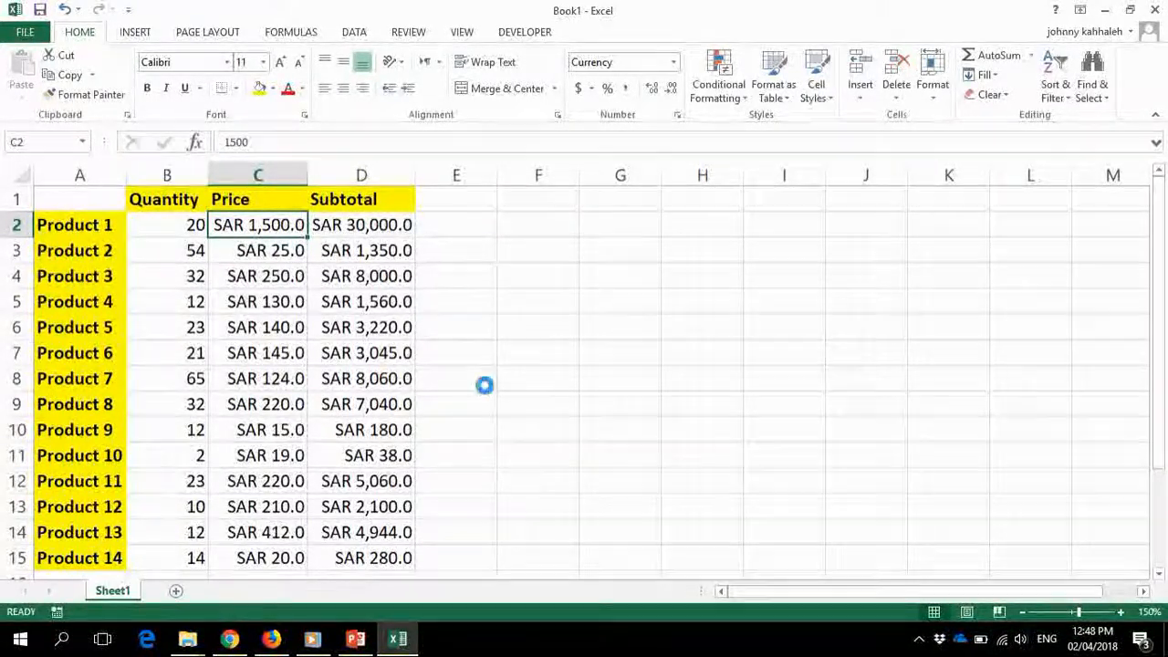
key("ctrl+z")
key("ctrl+z")
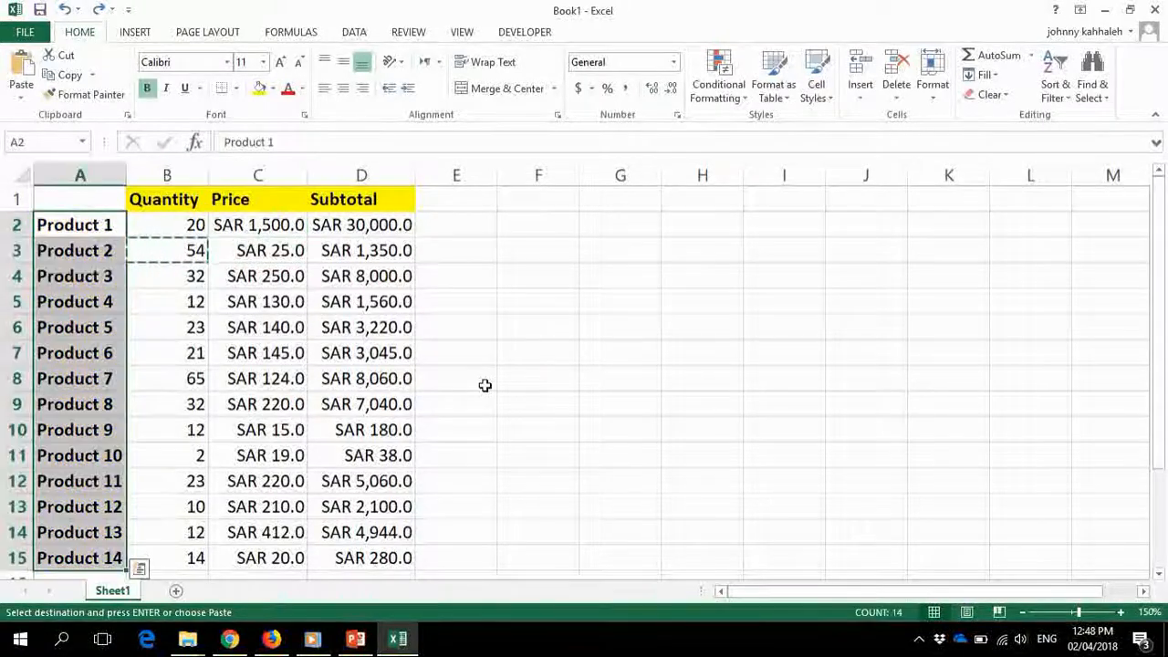
key("ctrl+z")
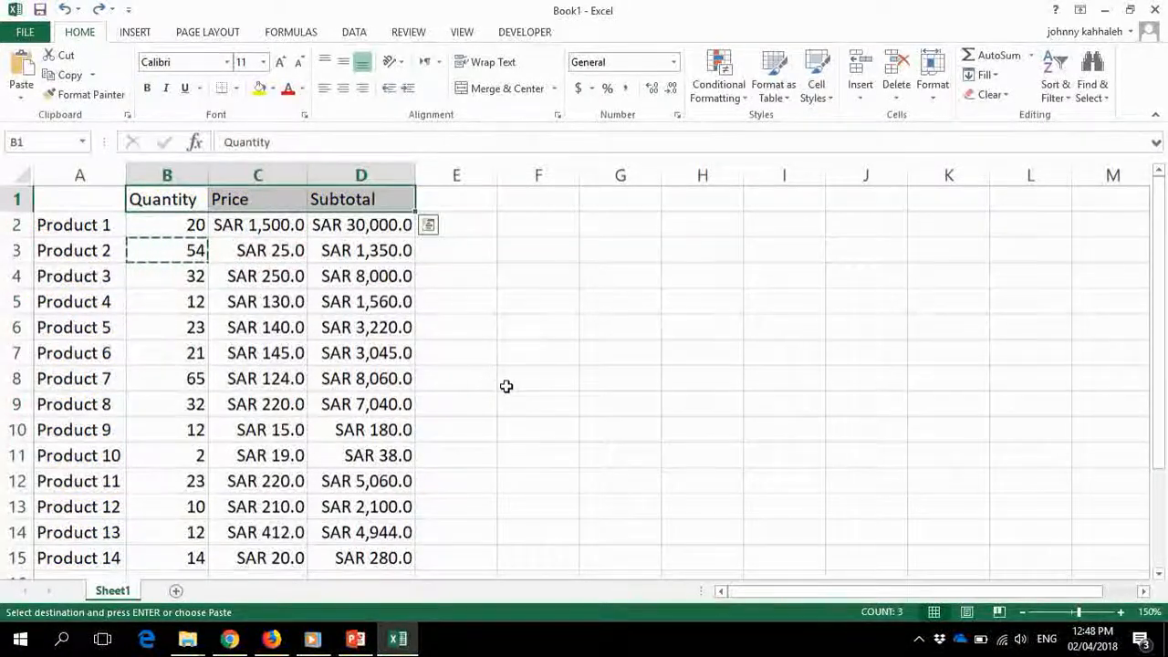
left_click(507, 386)
Step: Apply bold and a yellow fill to the column headers in B1:D1
left_click_drag(197, 200, 336, 199)
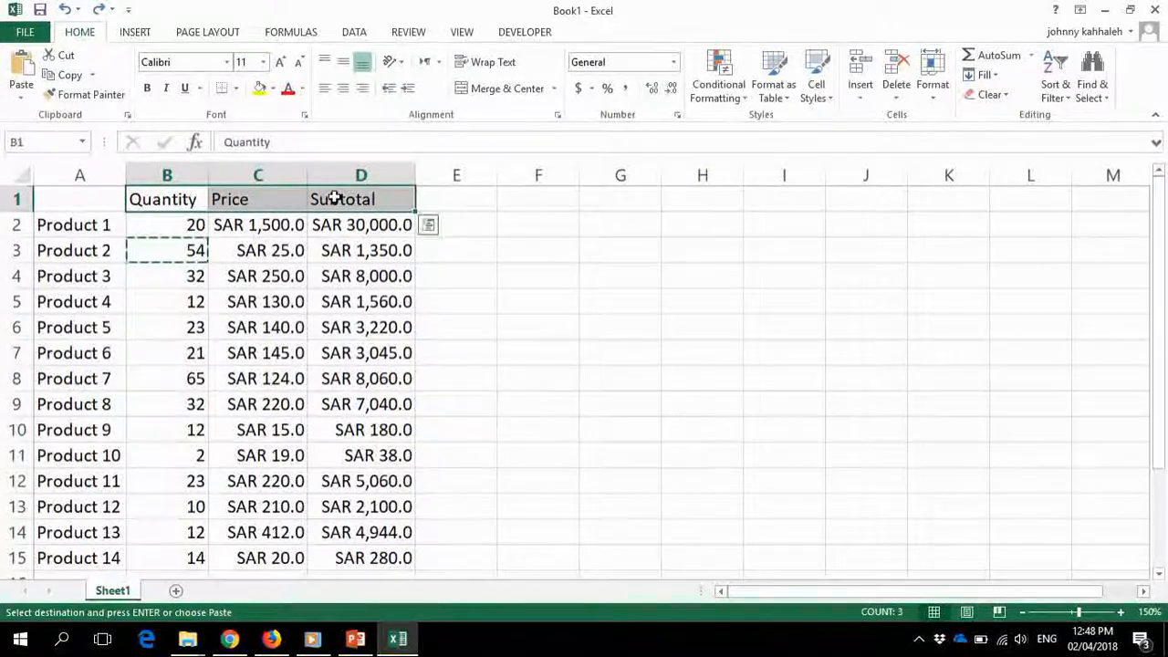
left_click(147, 88)
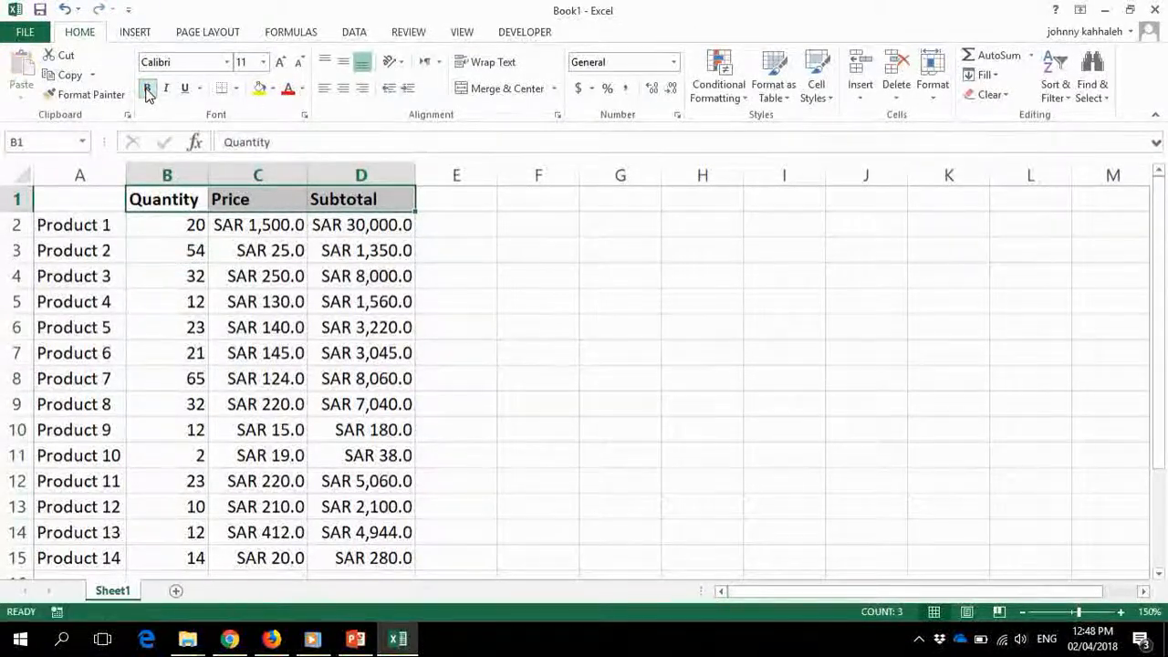
left_click(259, 88)
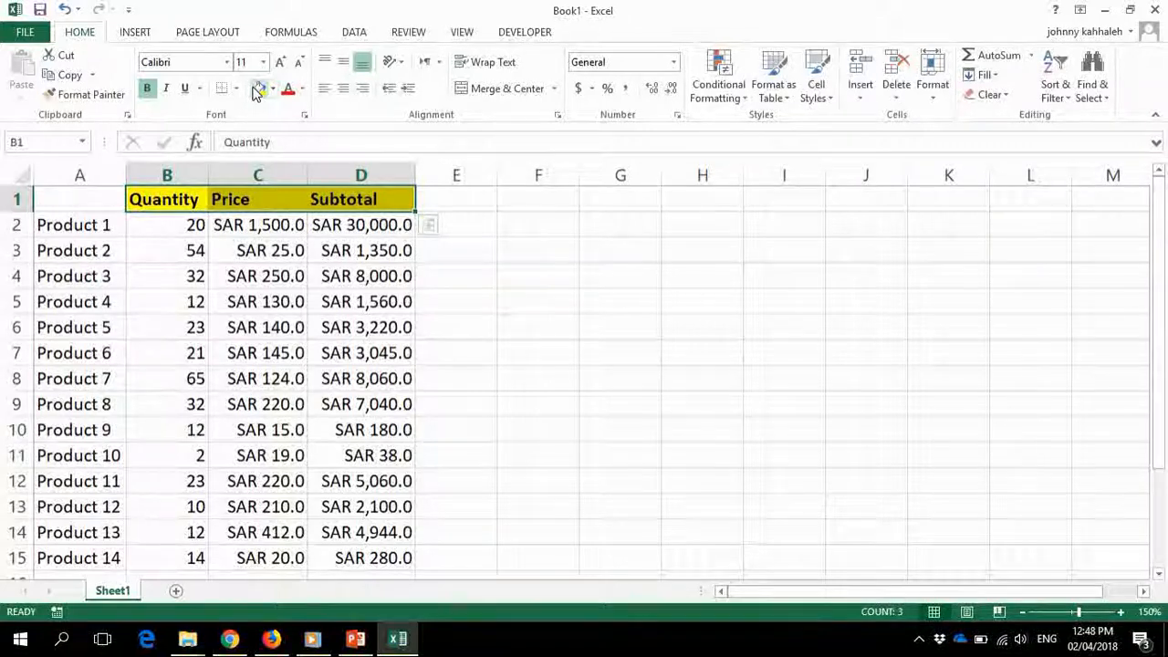
Step: Apply bold and a yellow fill to the product names in A2:A15
left_click_drag(96, 228, 87, 554)
left_click(149, 89)
left_click(258, 90)
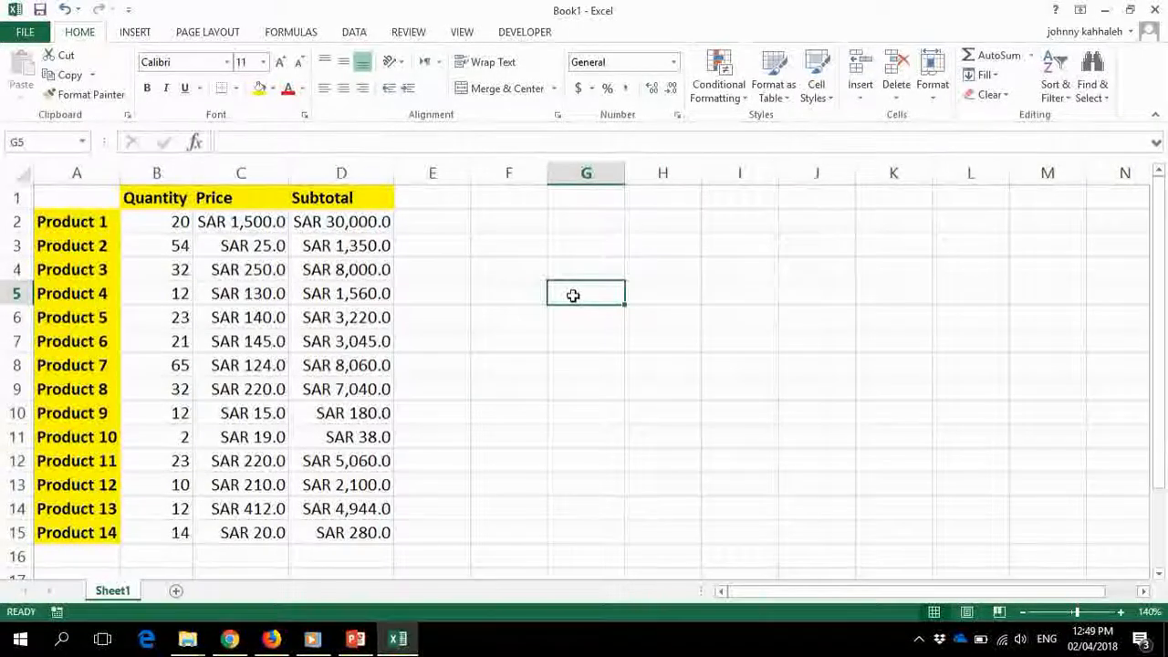
Step: Enter a formula in B16 that adds the quantities cell by cell with plus signs, from B2 through B15
left_click(147, 553)
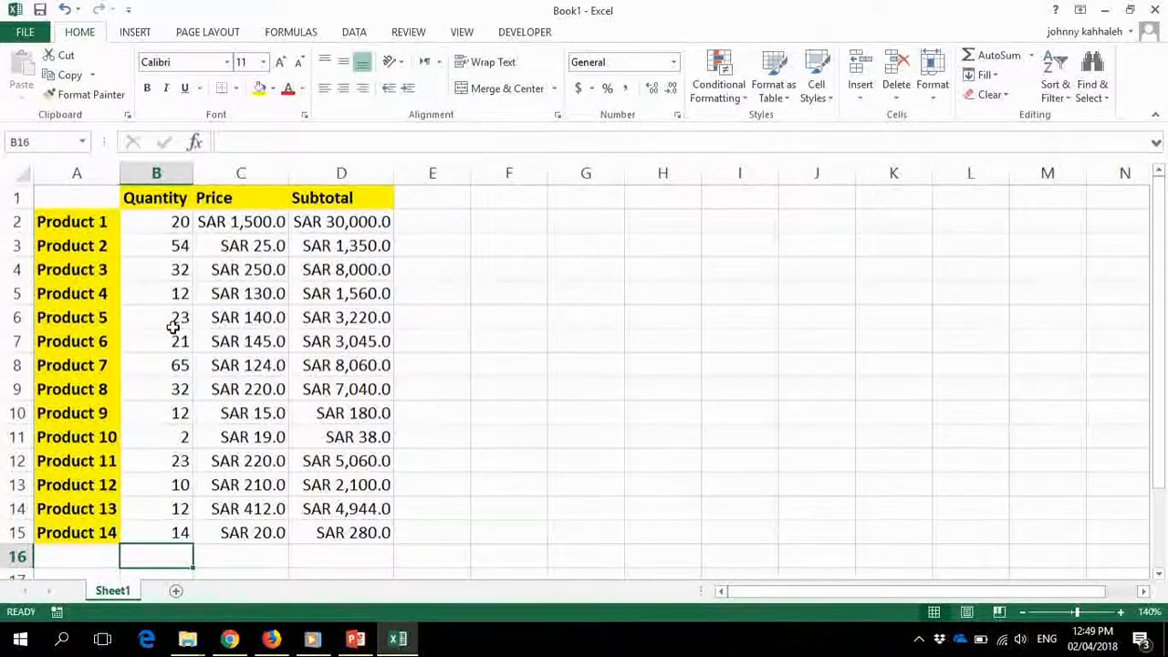
type("=")
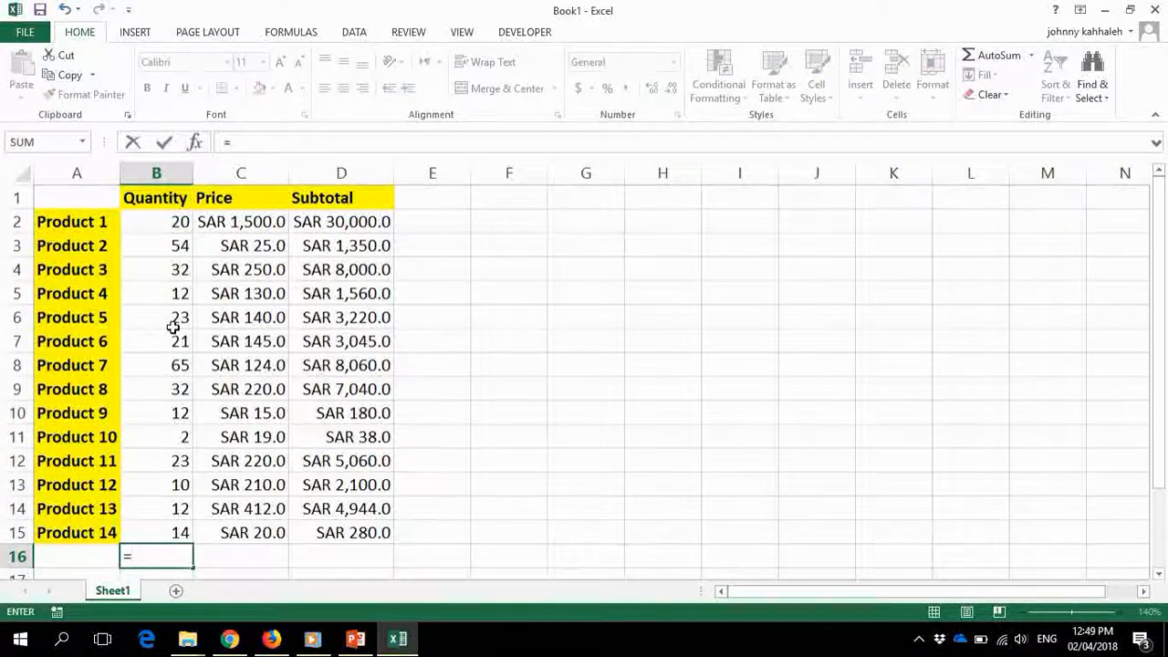
left_click(157, 213)
type("+")
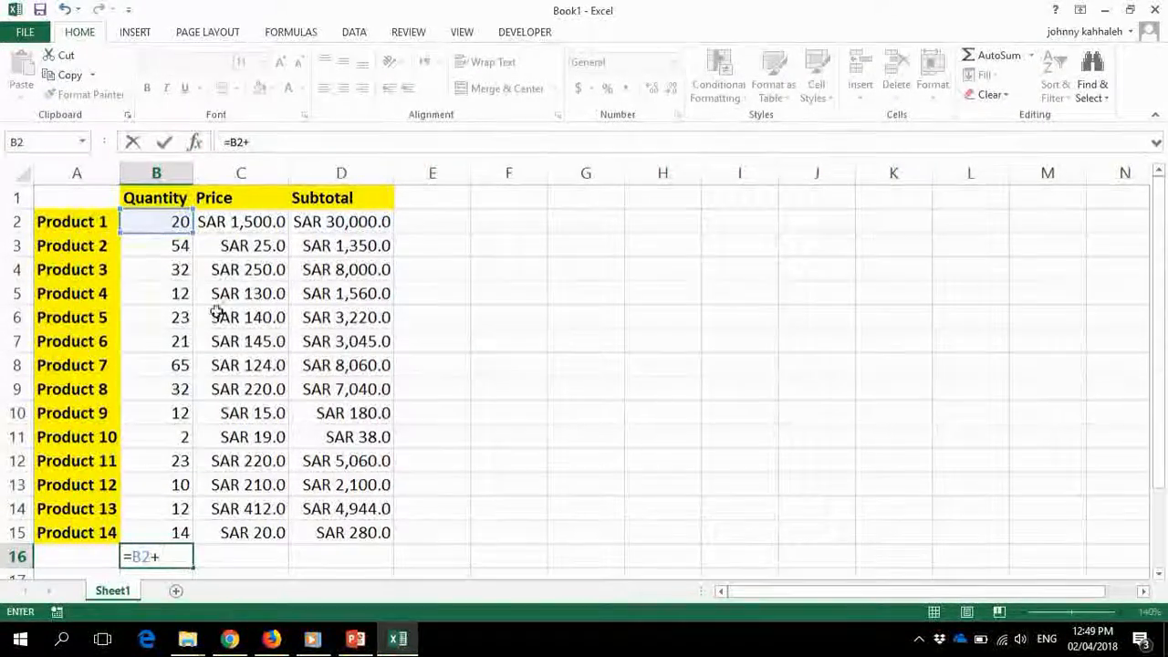
left_click(164, 248)
type("+")
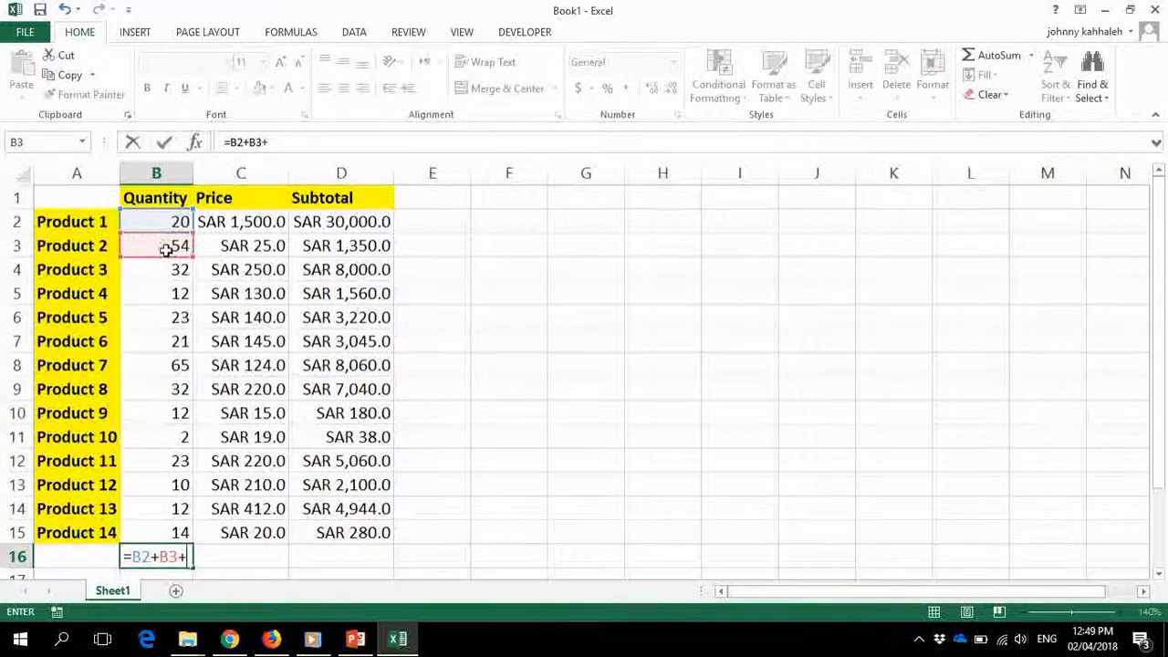
left_click(162, 274)
type("+")
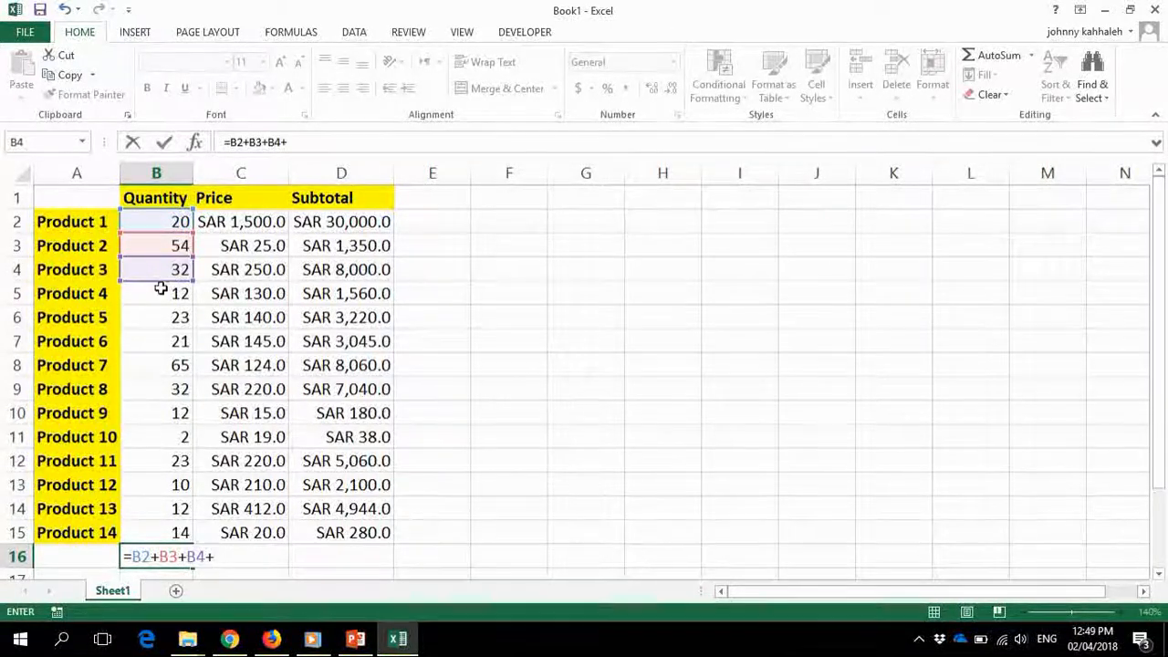
left_click(159, 290)
left_click(157, 322)
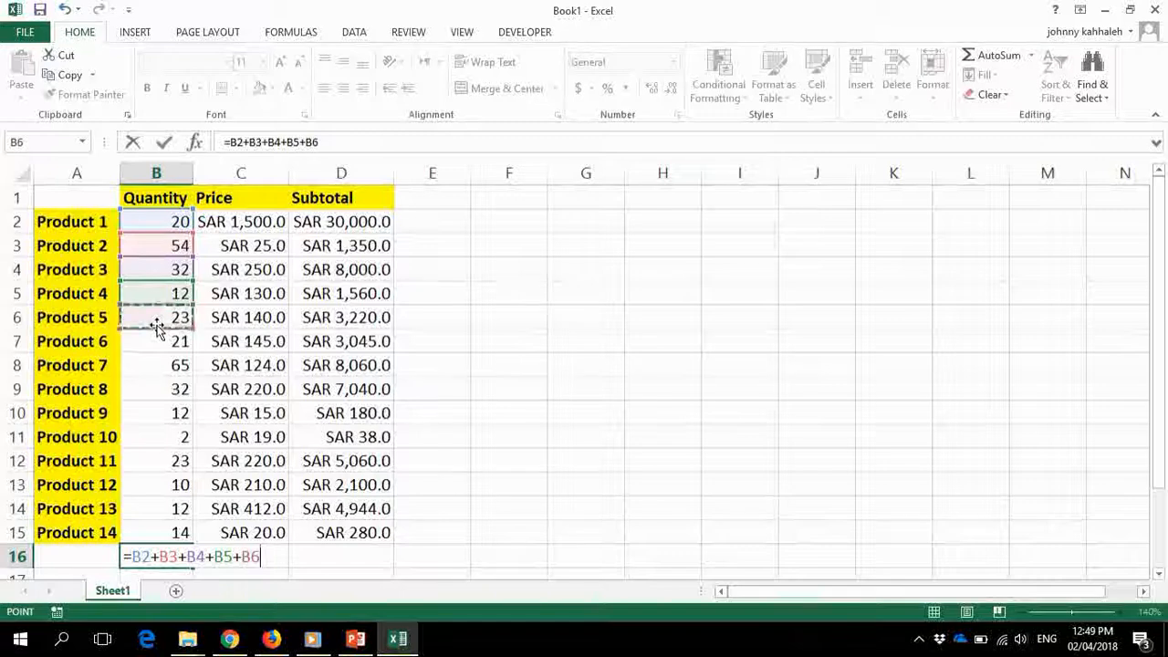
type("+")
left_click(159, 340)
type("+")
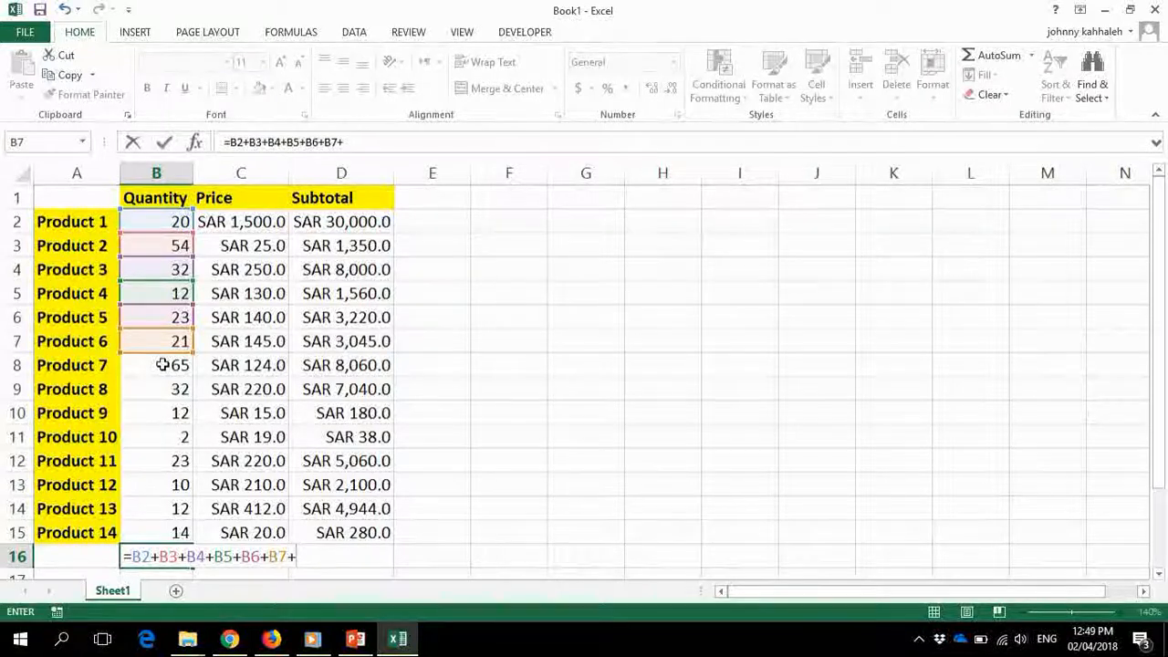
left_click(162, 366)
type("+")
left_click(157, 389)
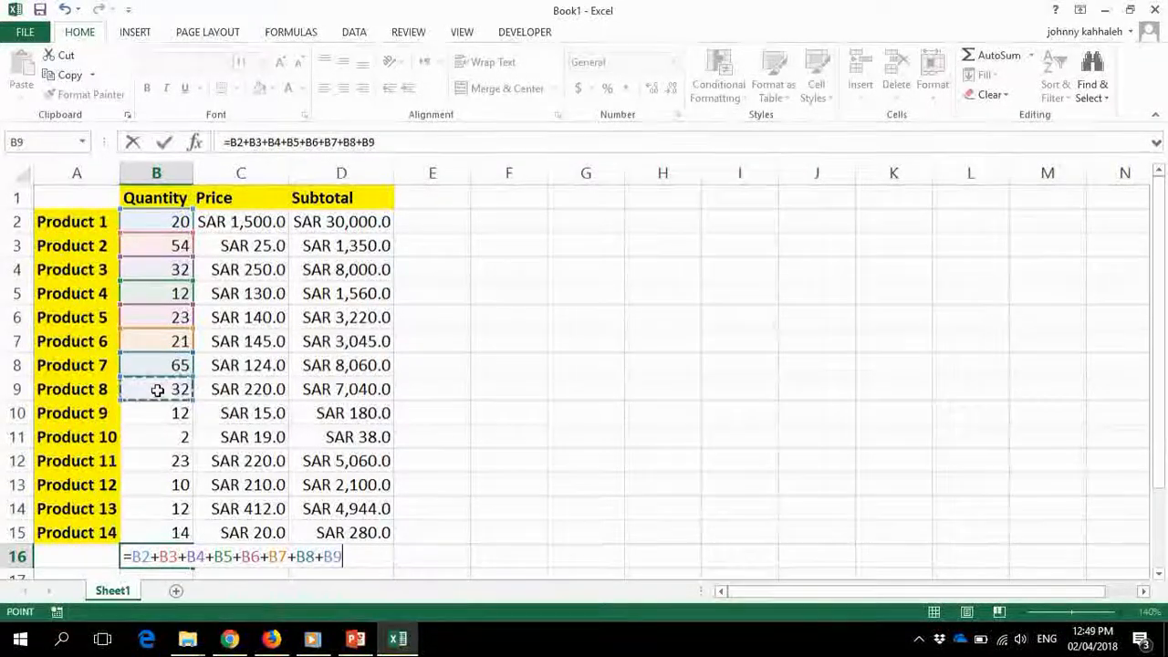
type("+")
left_click(157, 413)
type("+")
left_click(158, 434)
type("+")
left_click(157, 461)
type("+")
left_click(156, 485)
type("+")
left_click(157, 510)
type("+")
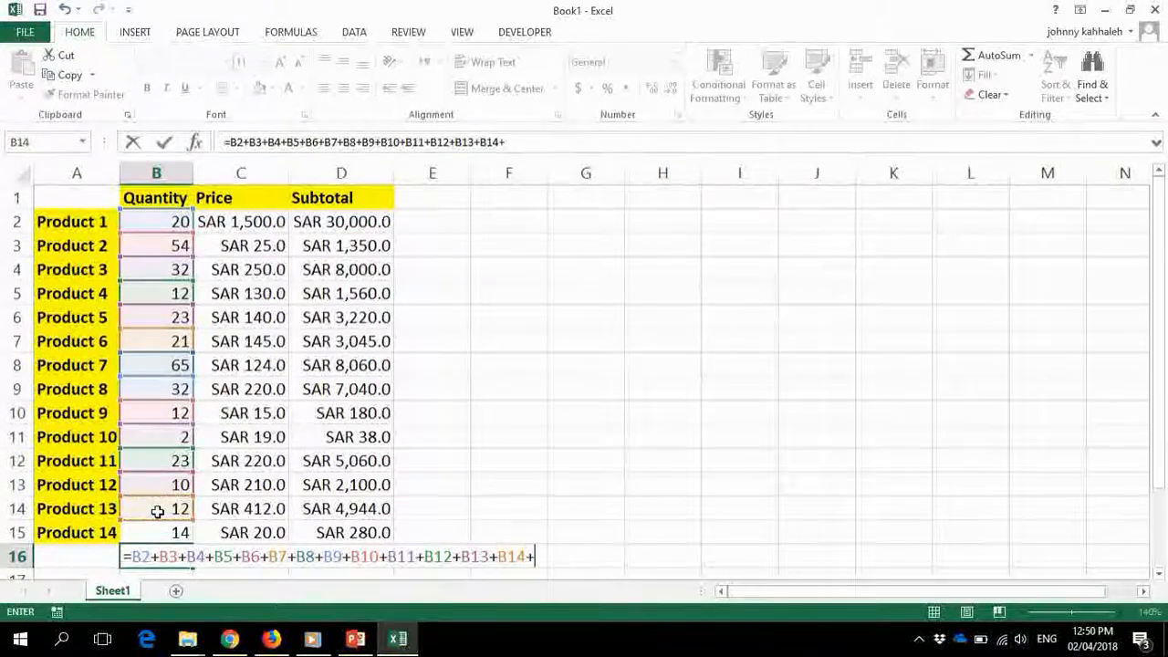
left_click(157, 532)
key("Return")
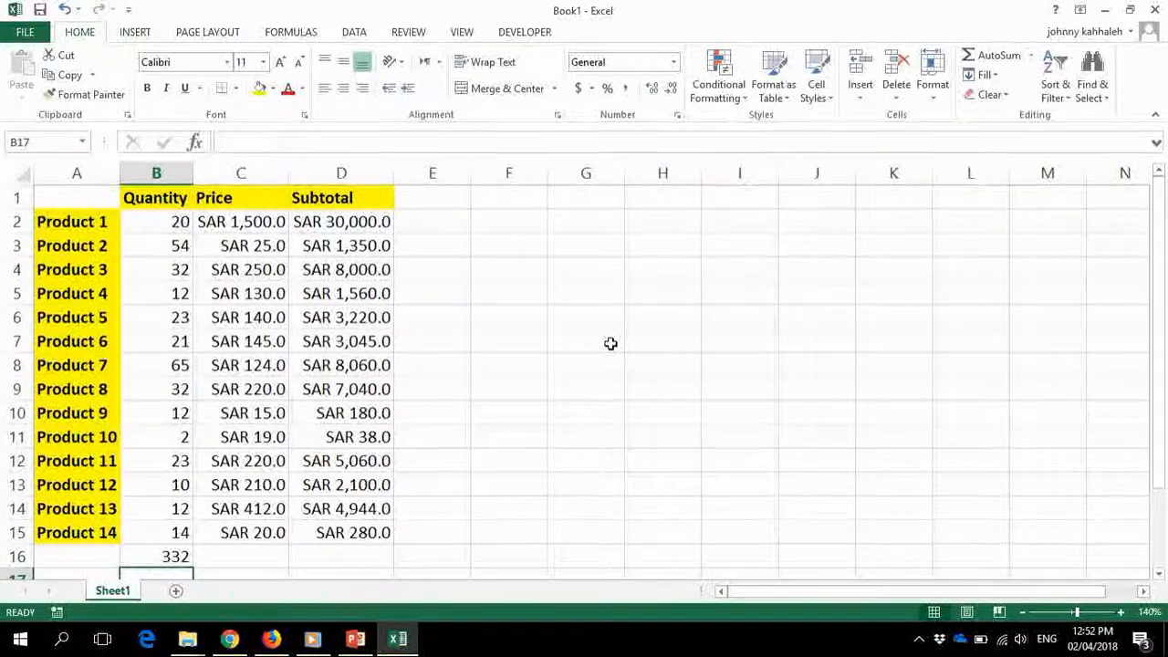
Step: Clear the cell-by-cell formula in B16 and total the quantities there with the AutoSum formula =SUM(B2:B15)
left_click(184, 556)
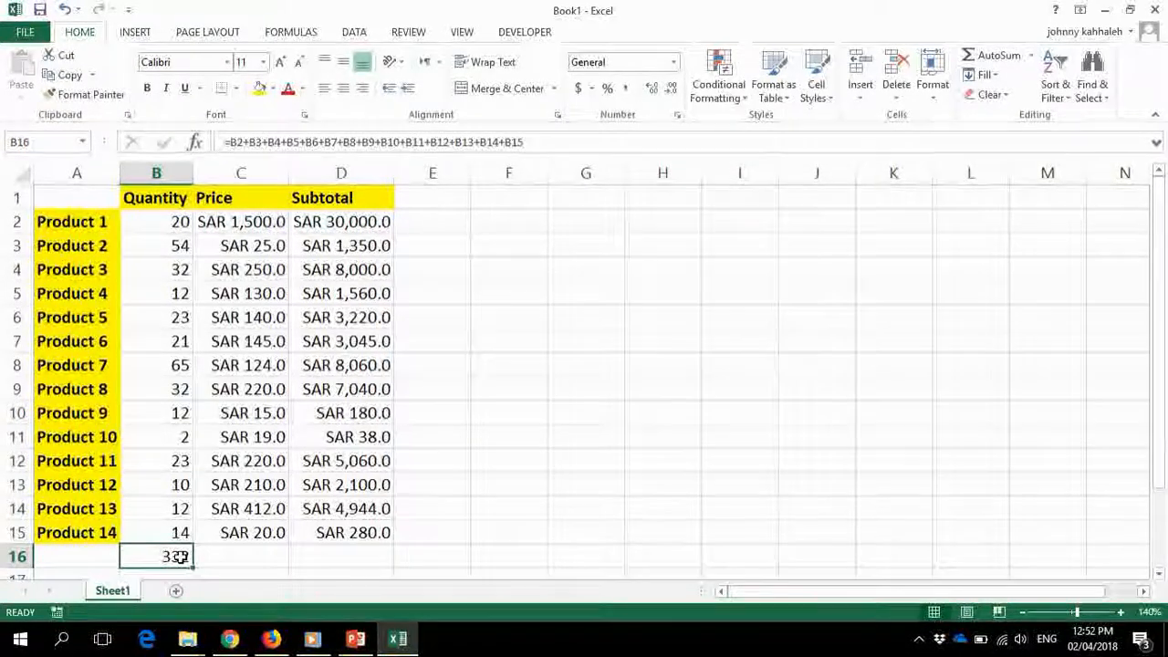
key("Delete")
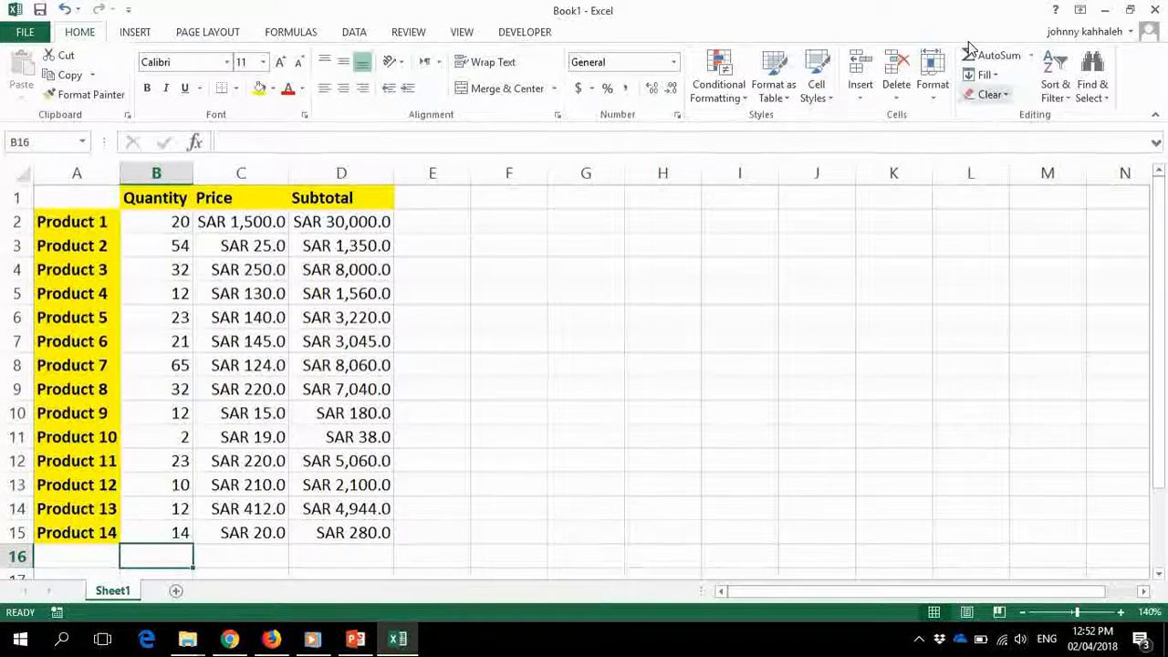
left_click(1033, 57)
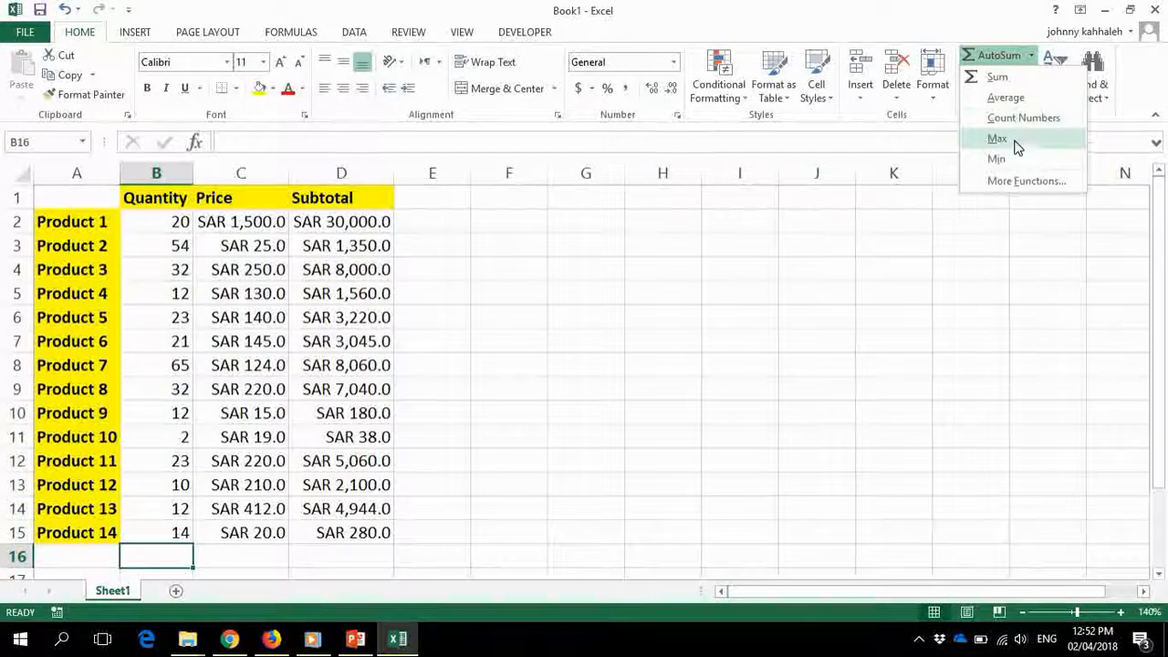
left_click(1010, 81)
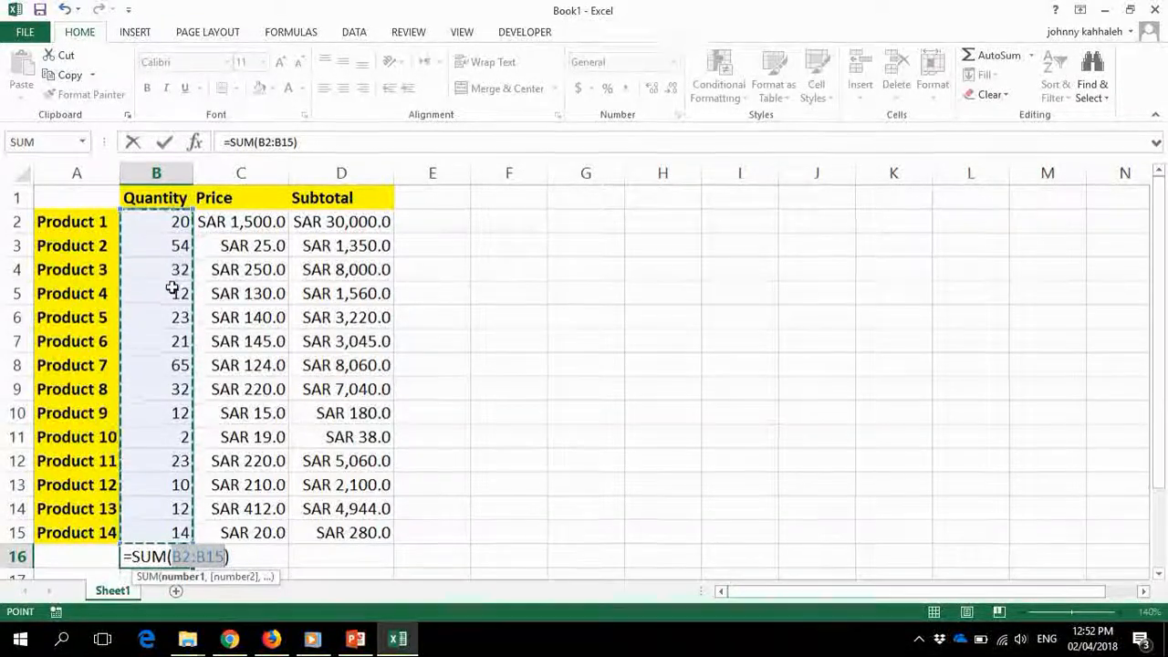
key("Return")
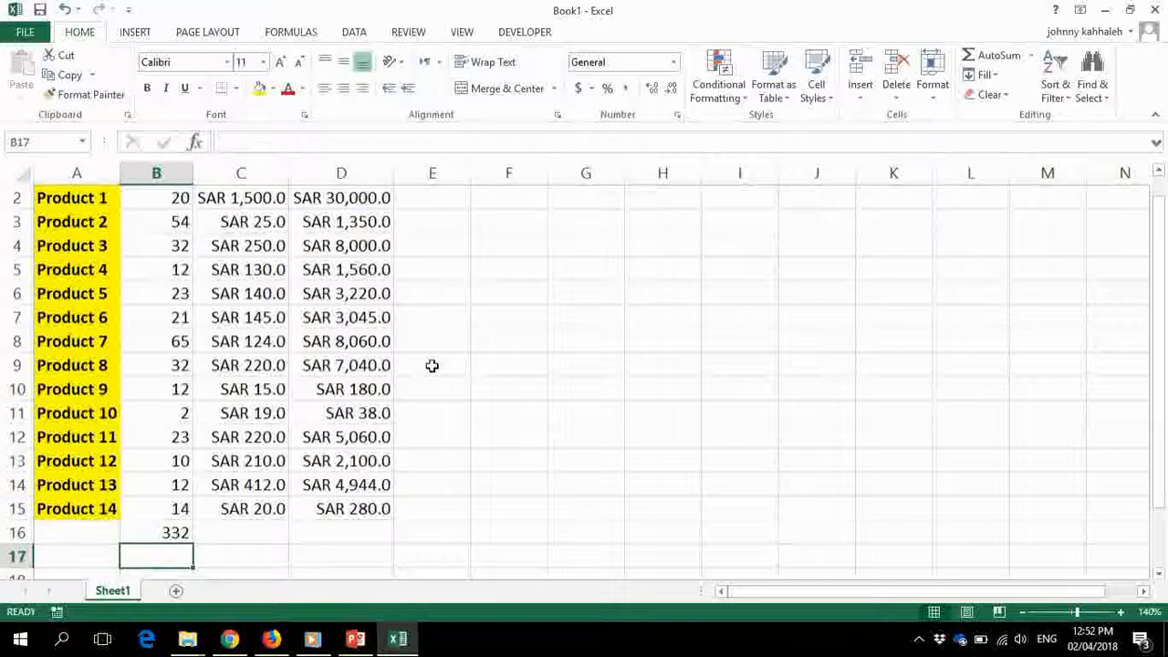
scroll(430, 365, "up", 1)
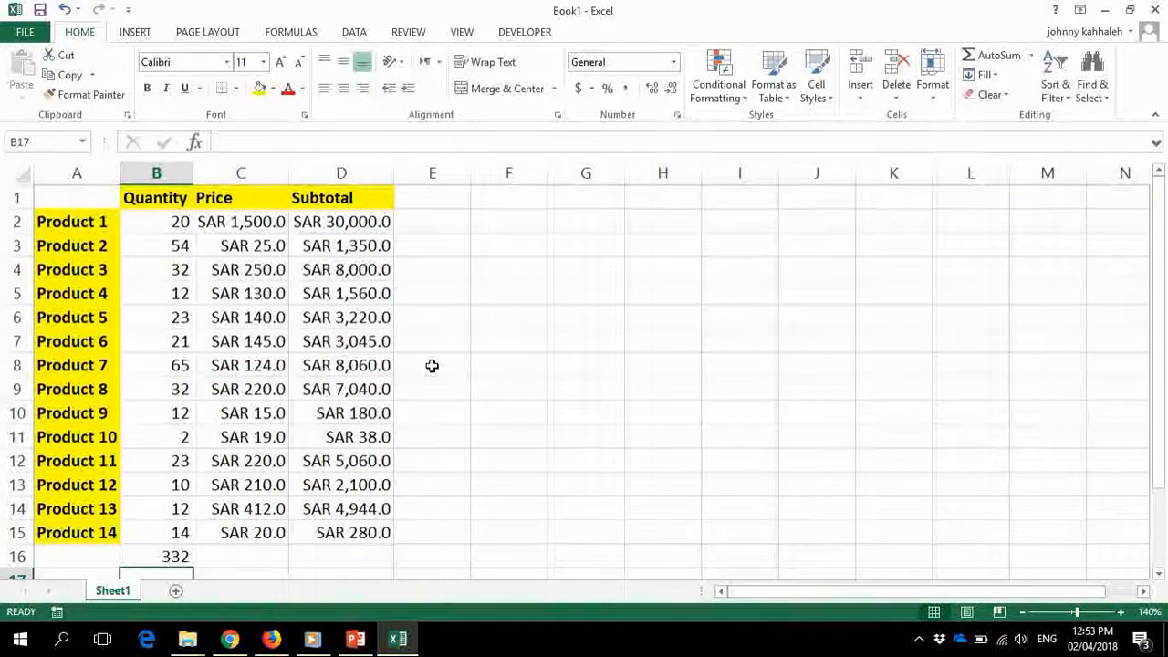
key("Up")
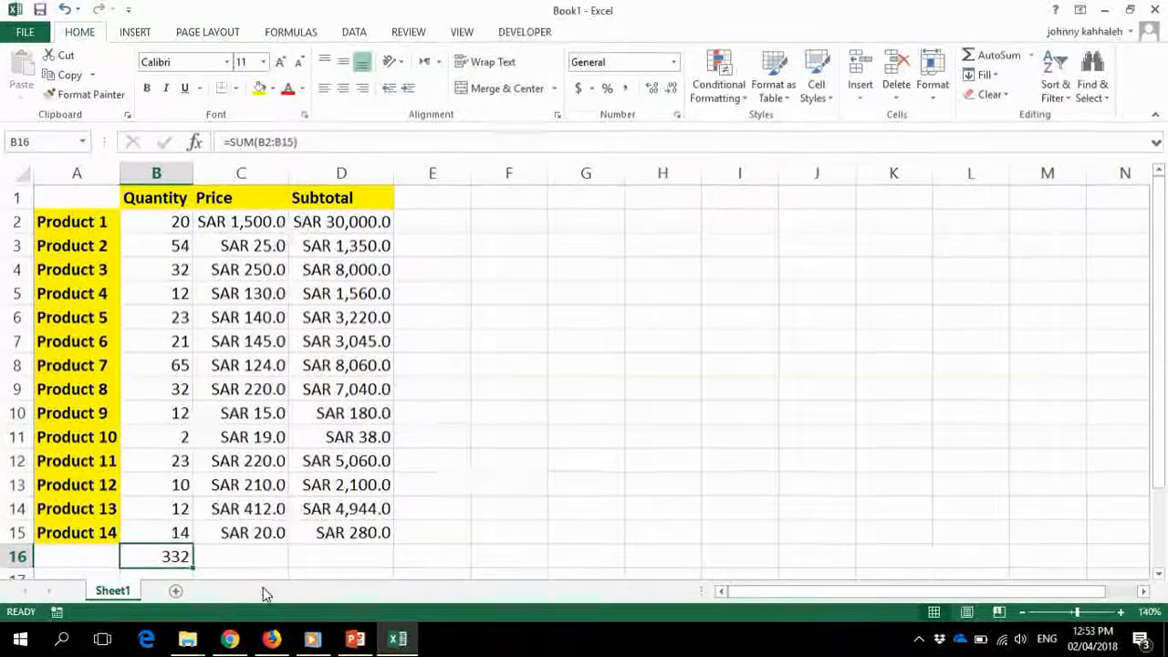
Step: Total the Subtotal column in D16 with the AutoSum formula =SUM(D2:D15)
left_click(323, 540)
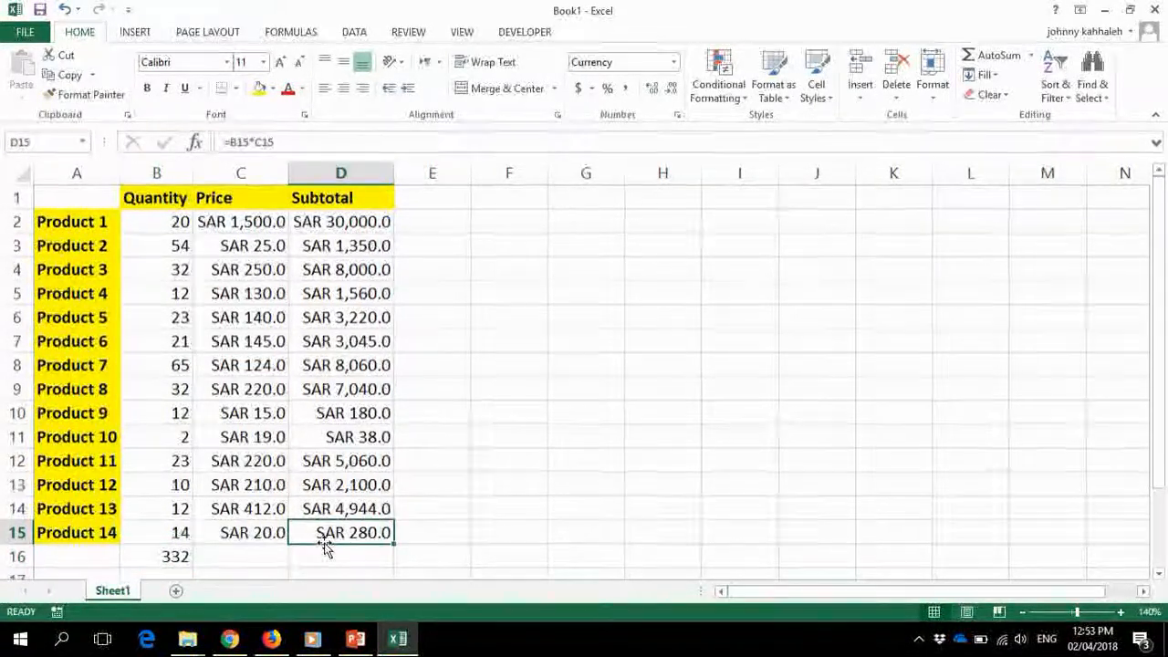
left_click(323, 550)
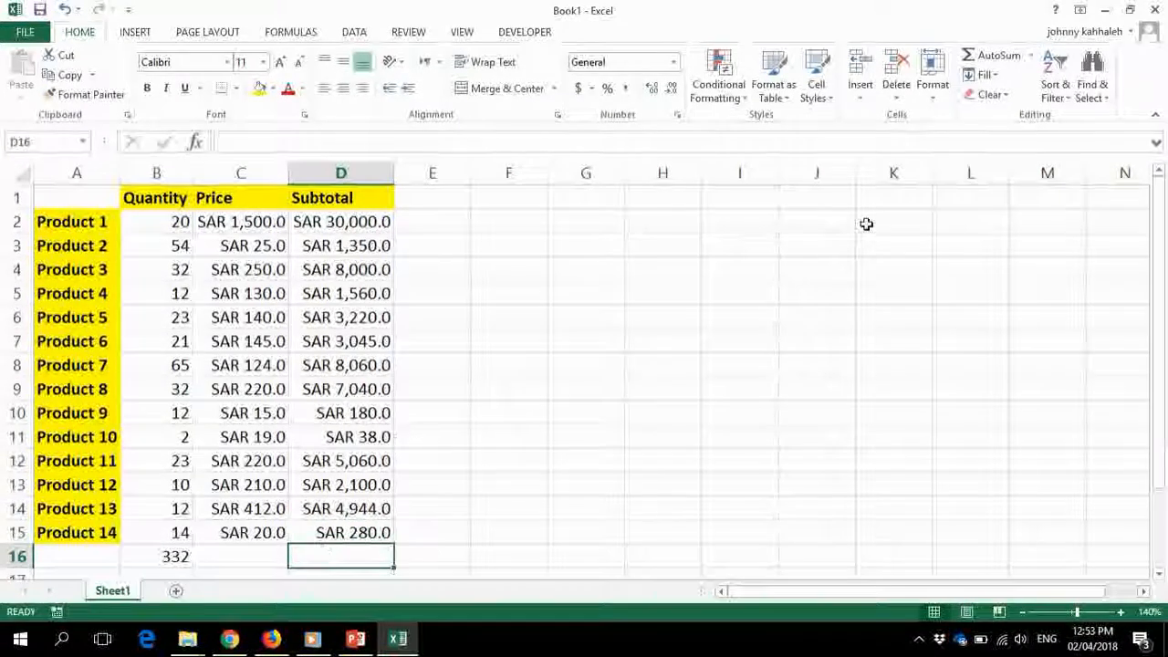
left_click(1032, 56)
left_click(1013, 80)
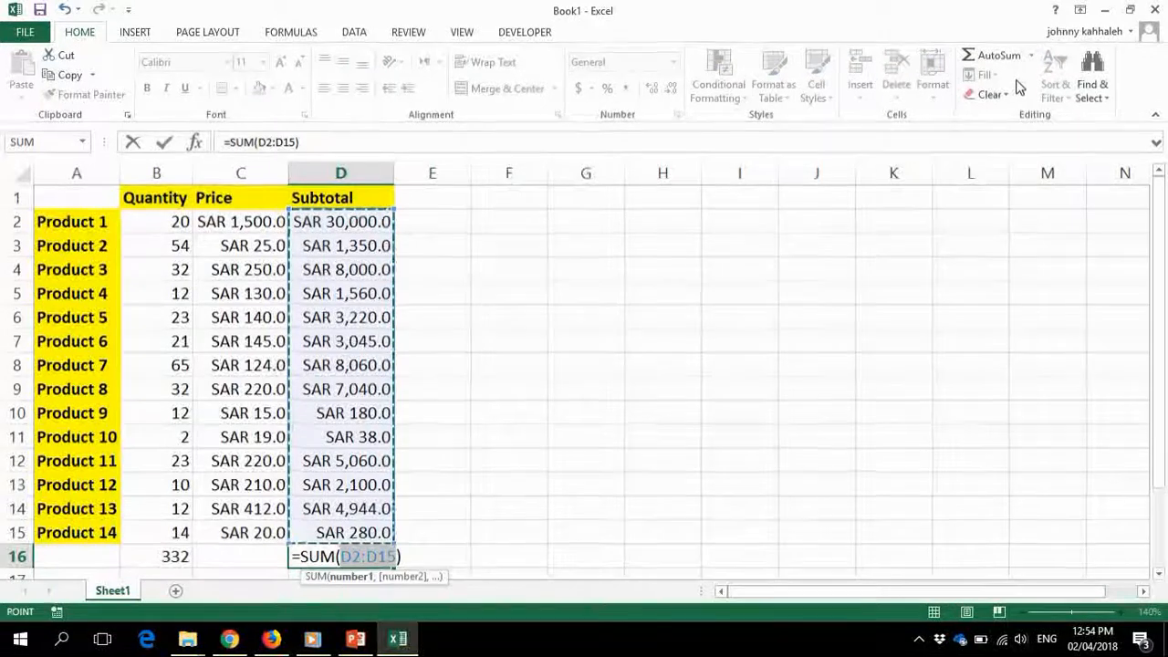
key("Return")
scroll(799, 313, "up", 1)
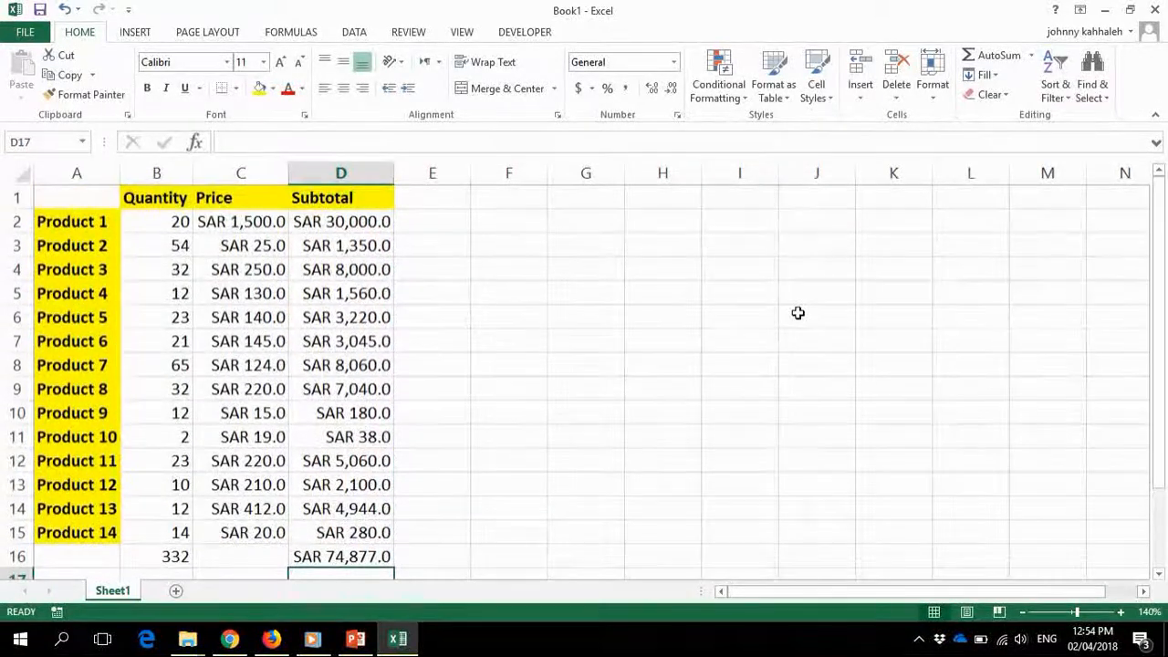
mouse_move(329, 553)
left_mouse_down()
mouse_move(118, 542)
mouse_move(321, 560)
left_mouse_up()
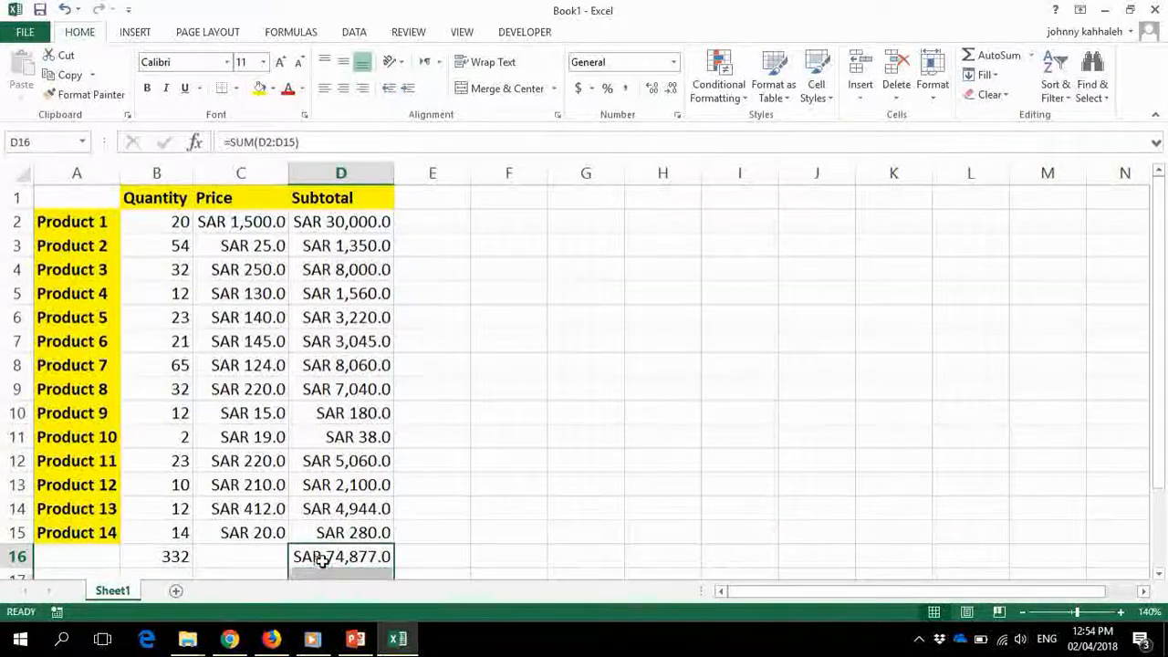
left_click(535, 485)
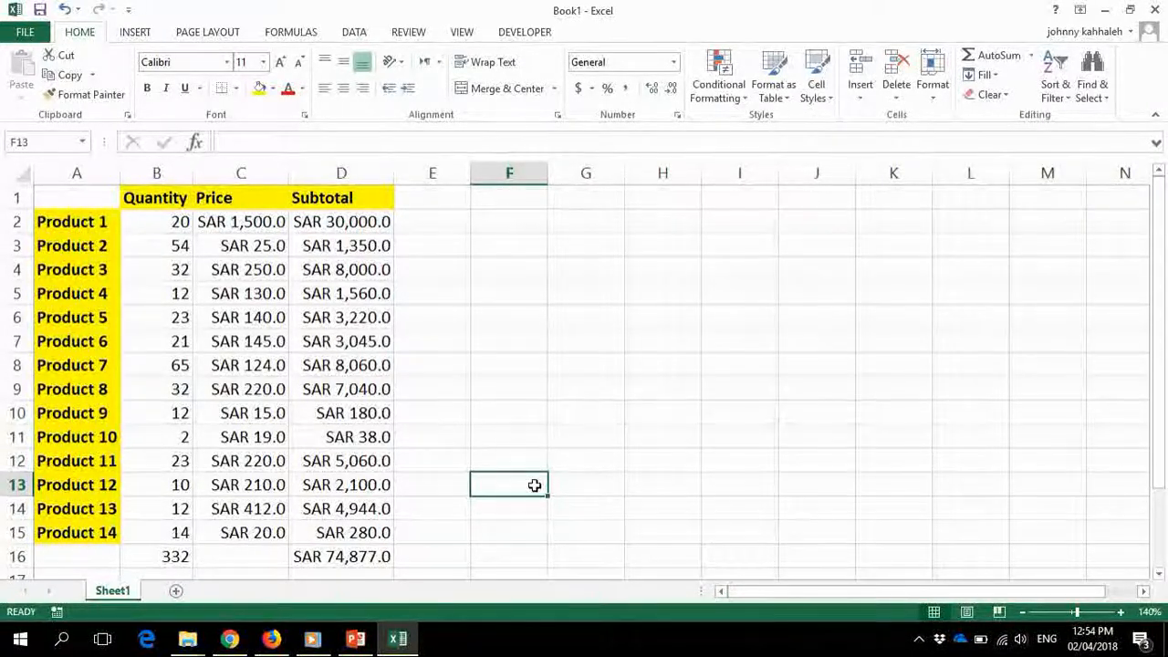
Step: Label the totals row by entering SUM in A16
scroll(534, 485, "down", 2, "ctrl")
left_click(82, 500)
type("Sum")
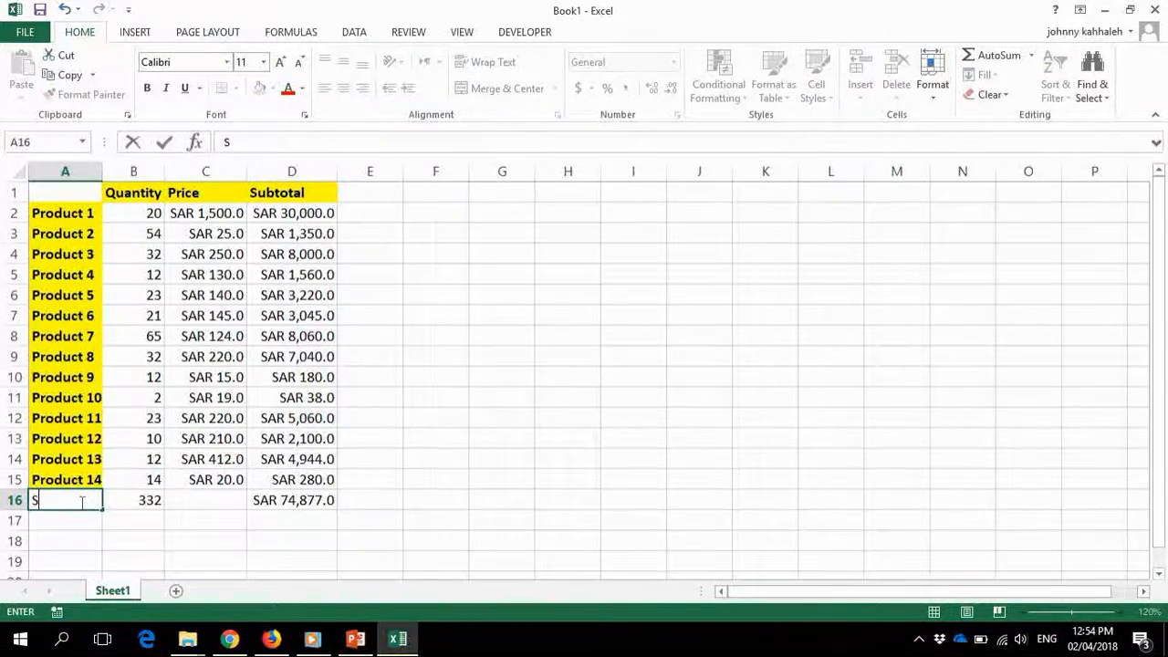
type("SU")
key("BackSpace")
key("BackSpace")
key("BackSpace")
type("SUM")
key("Return")
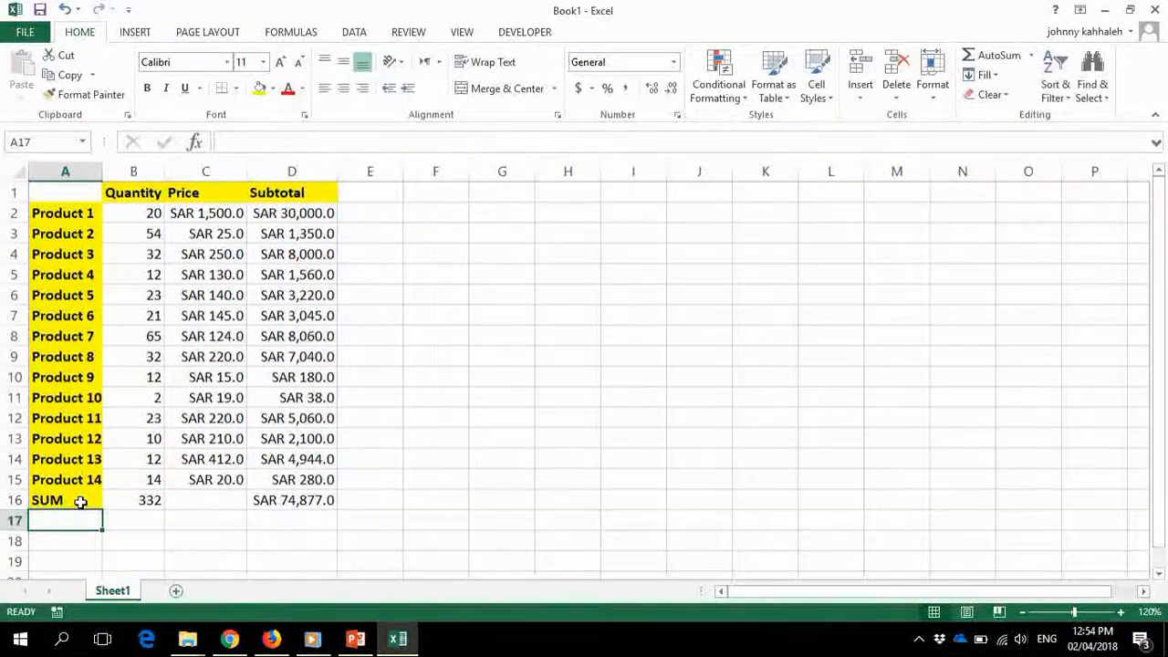
Step: Enter the label MAX in A17, below the SUM label
type("A")
type("v")
key("BackSpace")
key("BackSpace")
type("MAX")
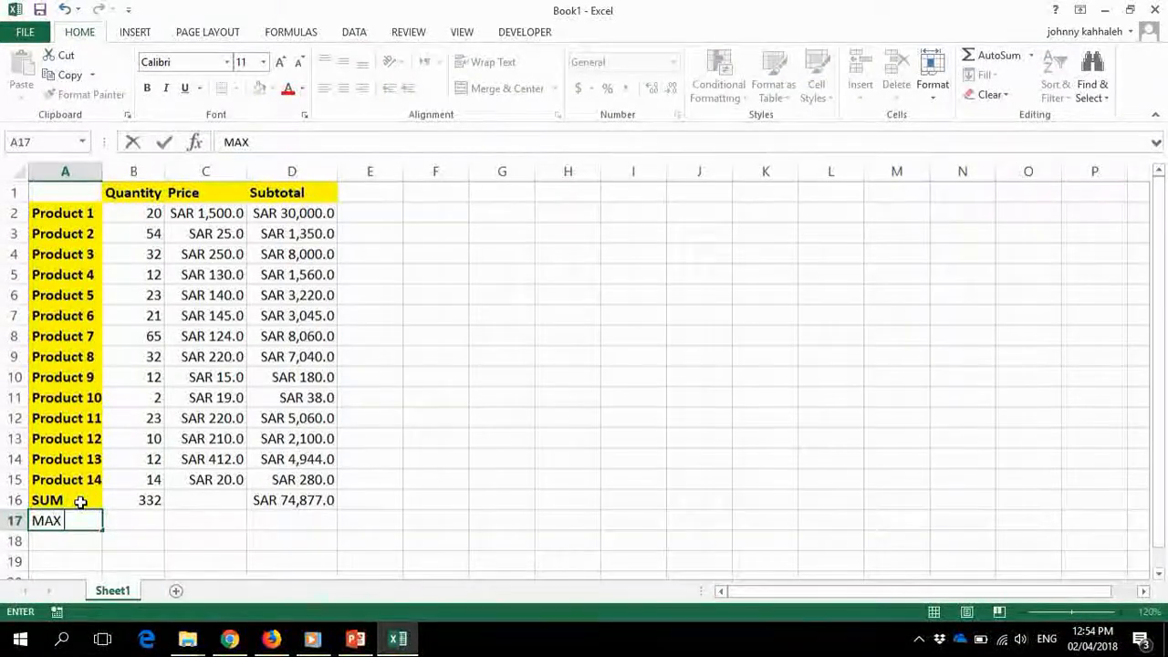
key("Return")
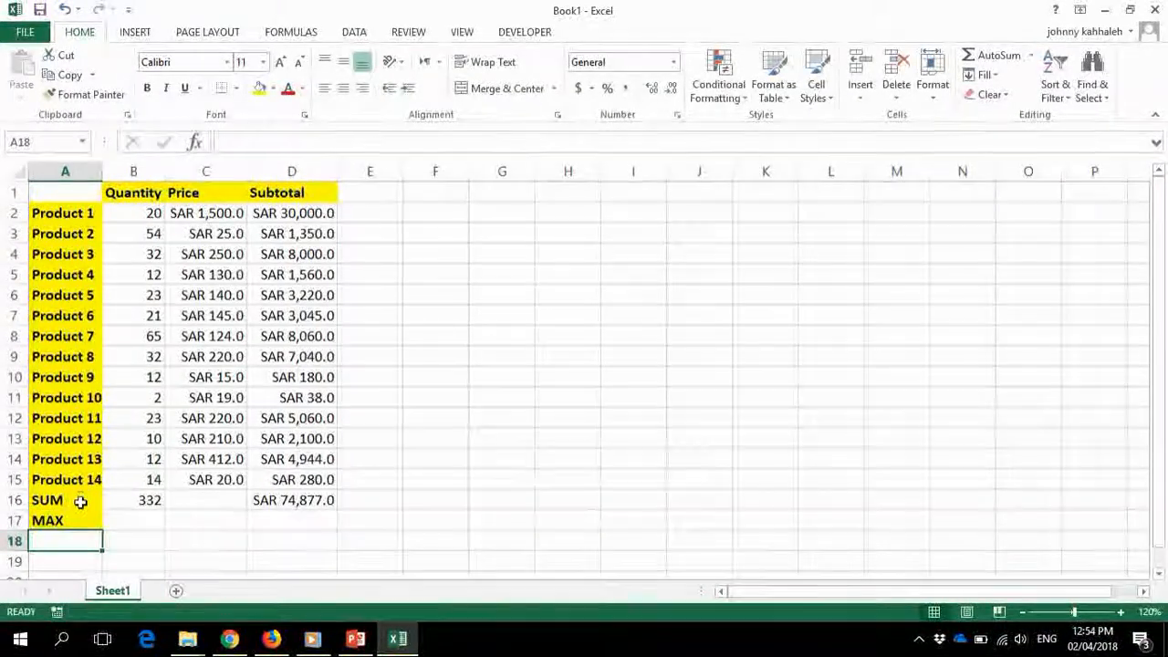
left_click(16, 520)
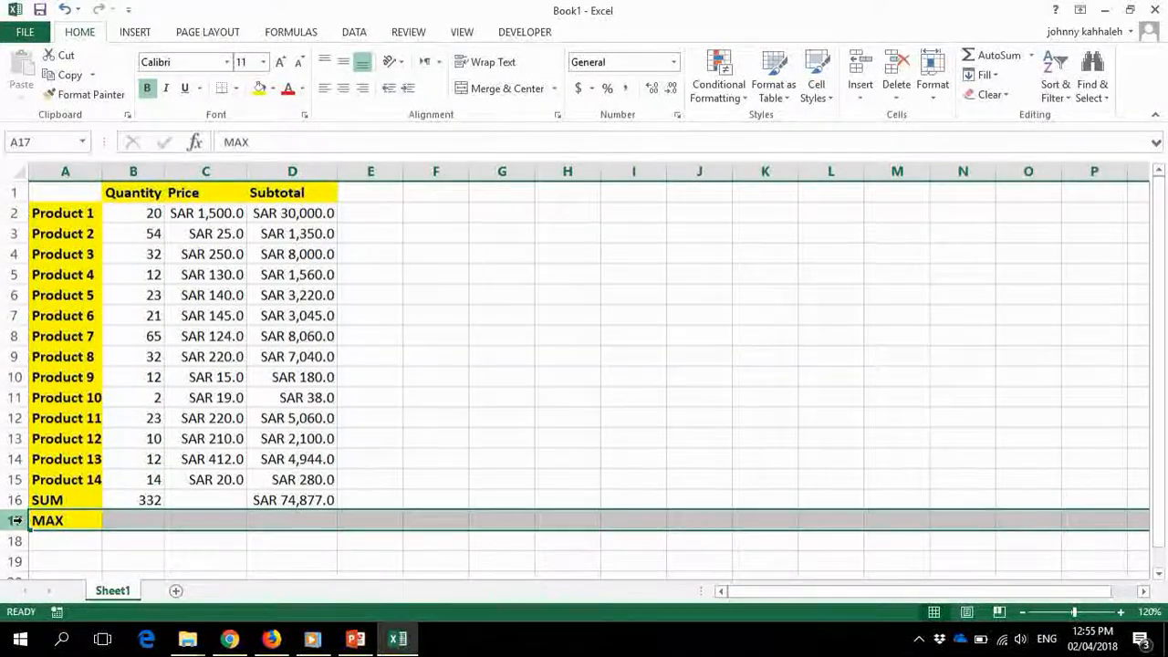
left_click(132, 520)
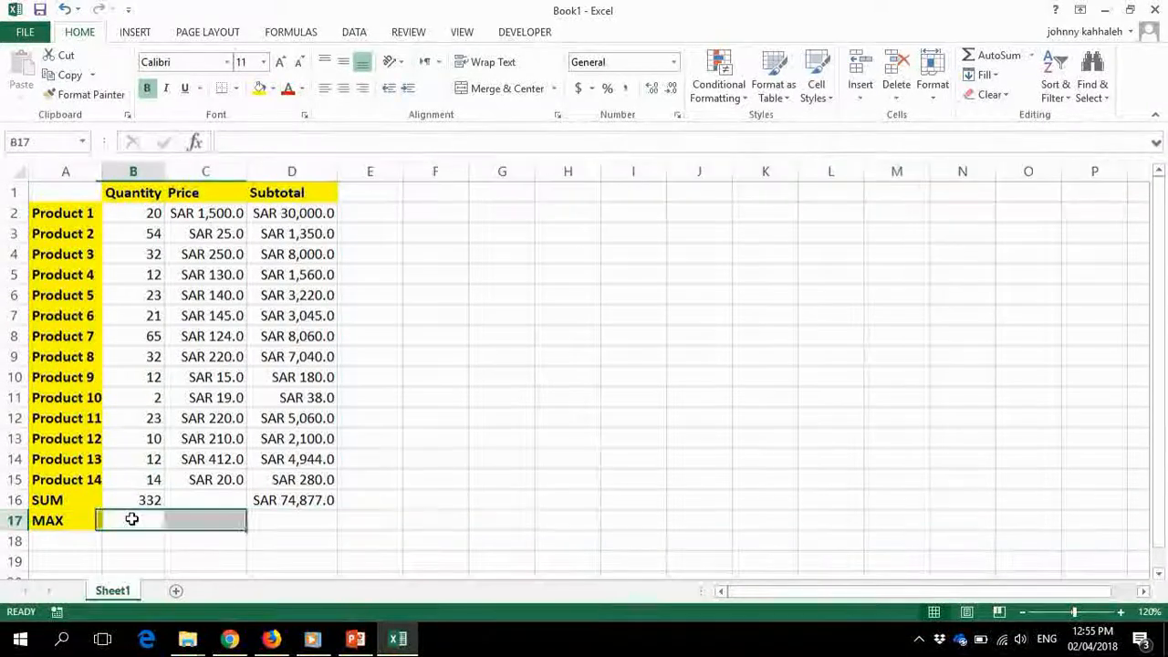
left_click(132, 171)
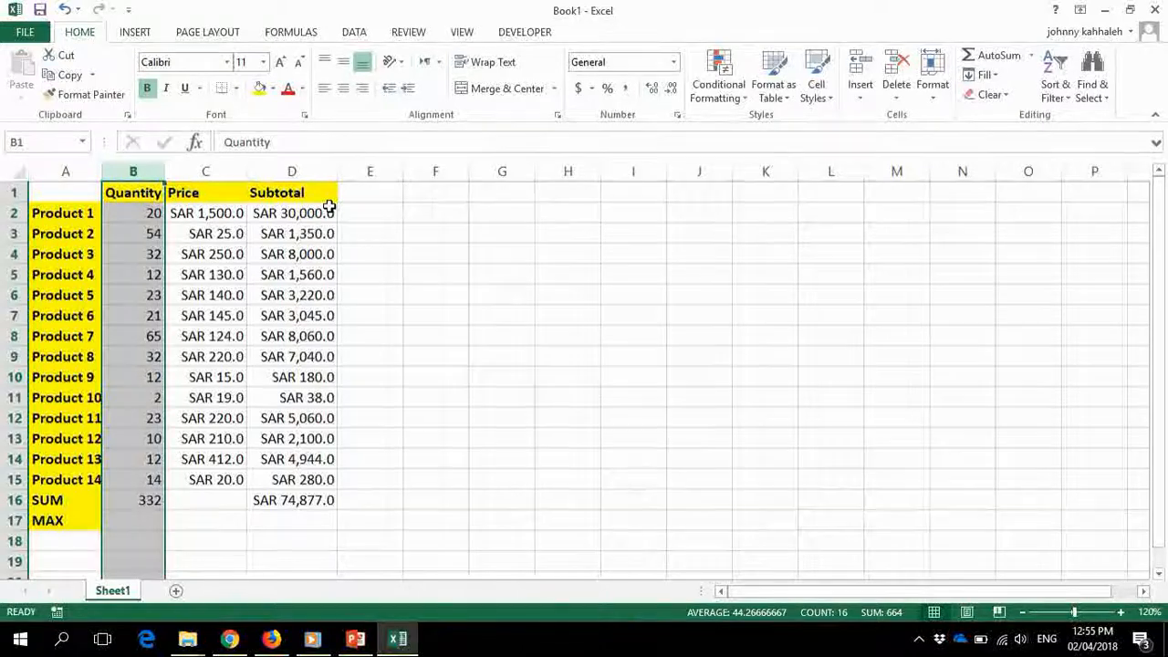
Step: Insert the AutoSum Max function in B17 over the range B2:B16
left_click(123, 518)
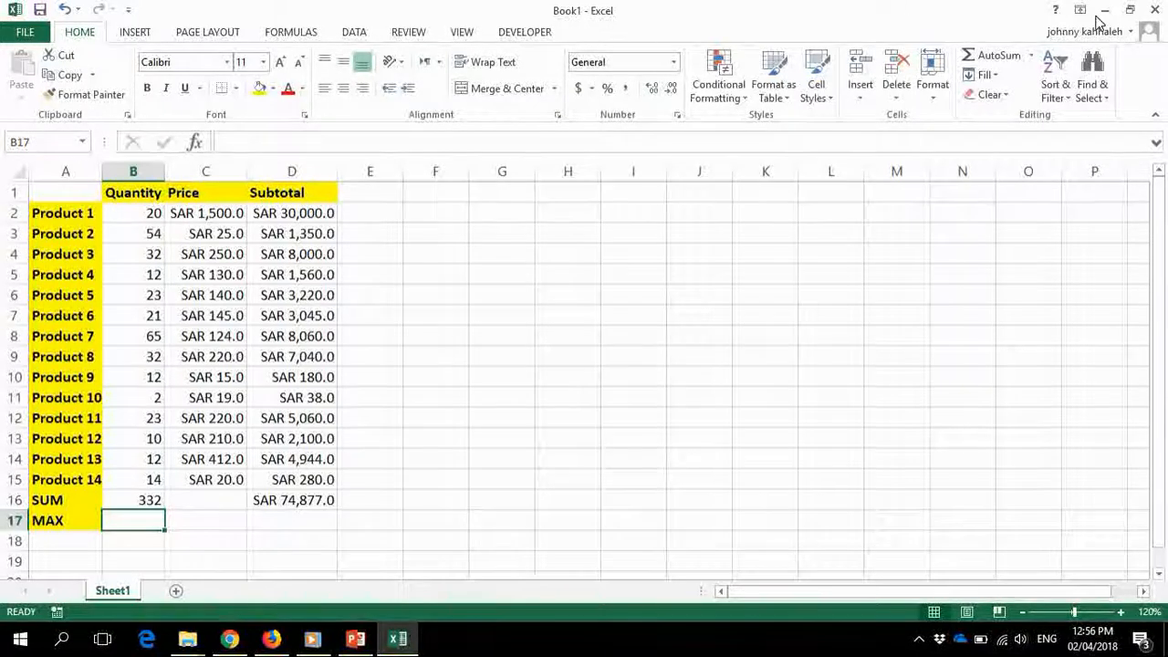
left_click(1034, 56)
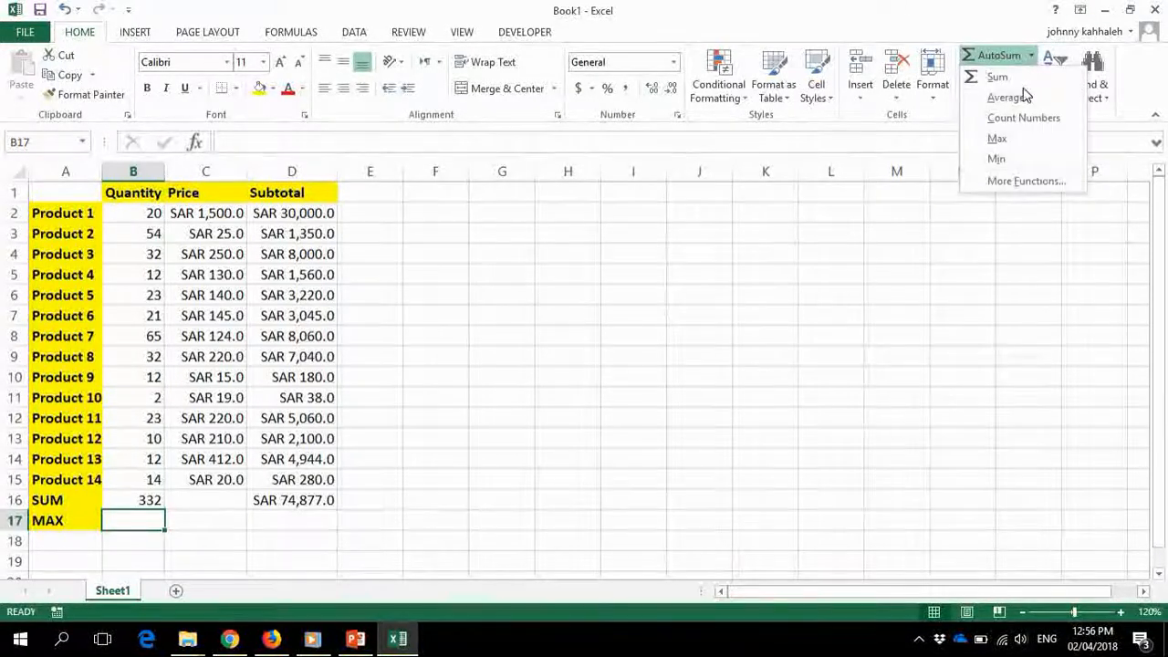
left_click(997, 138)
key("Return")
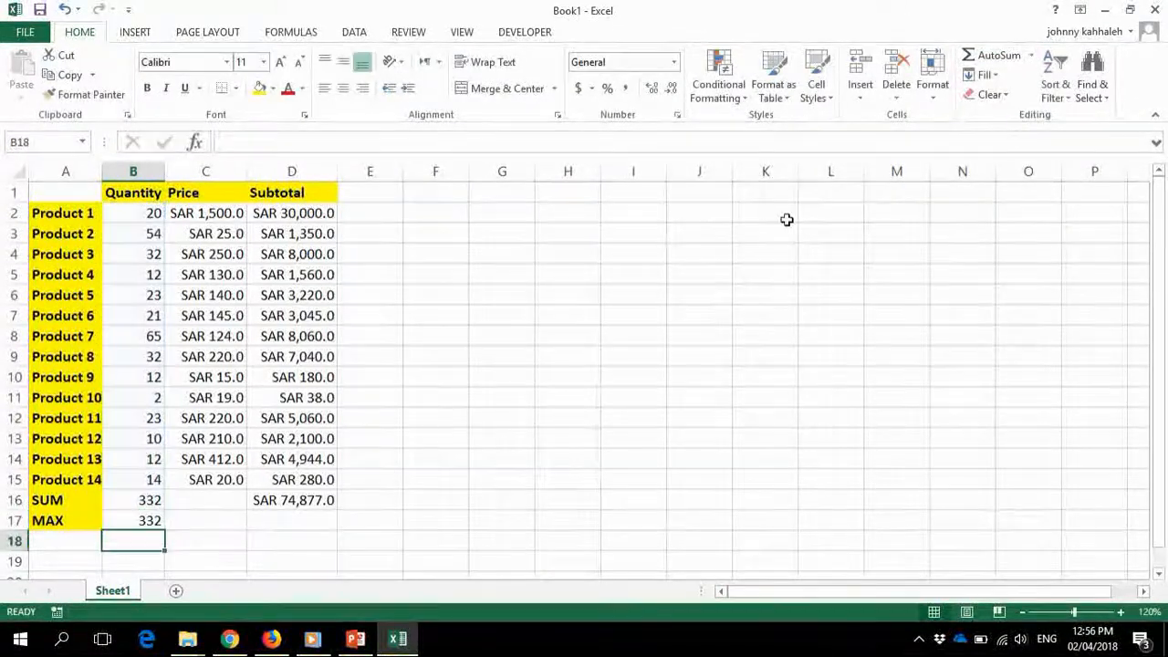
Step: Check the MAX formula in B17 against the product quantities, and correct its range to B2:B15
left_click(139, 518)
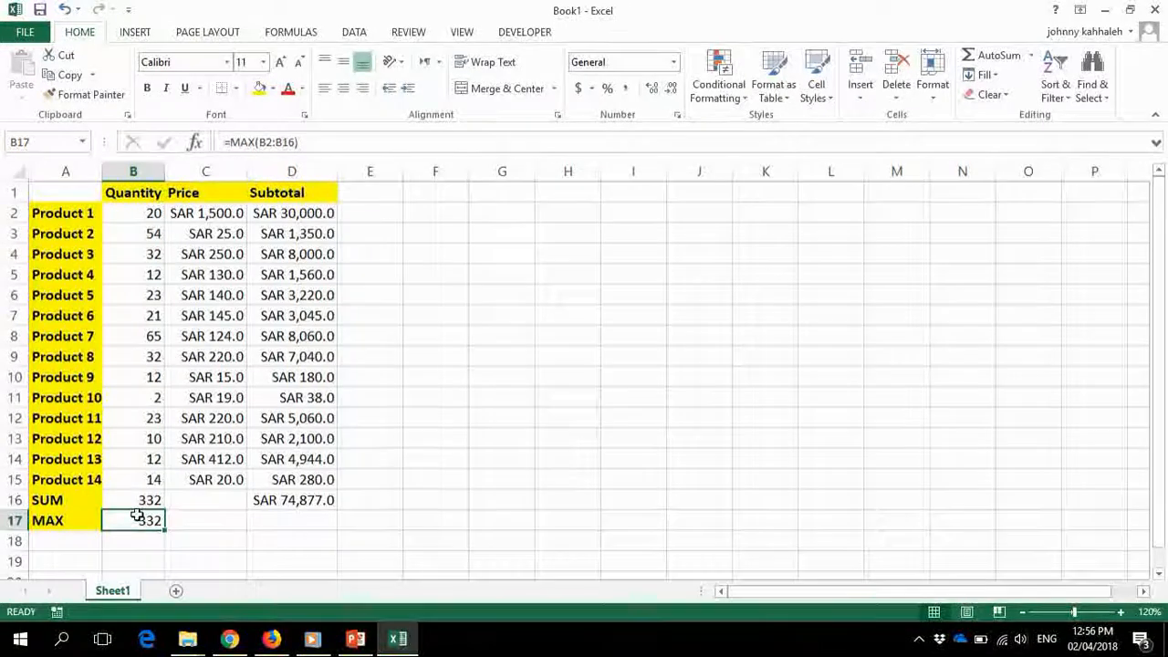
left_click_drag(138, 208, 133, 476)
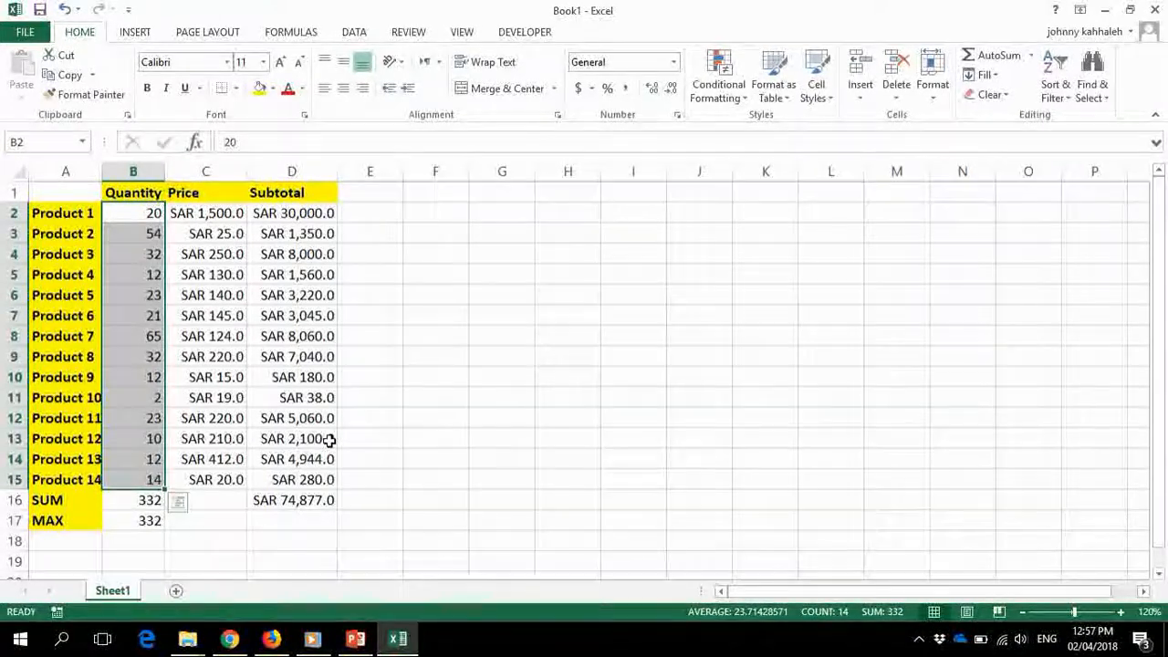
left_click(150, 336)
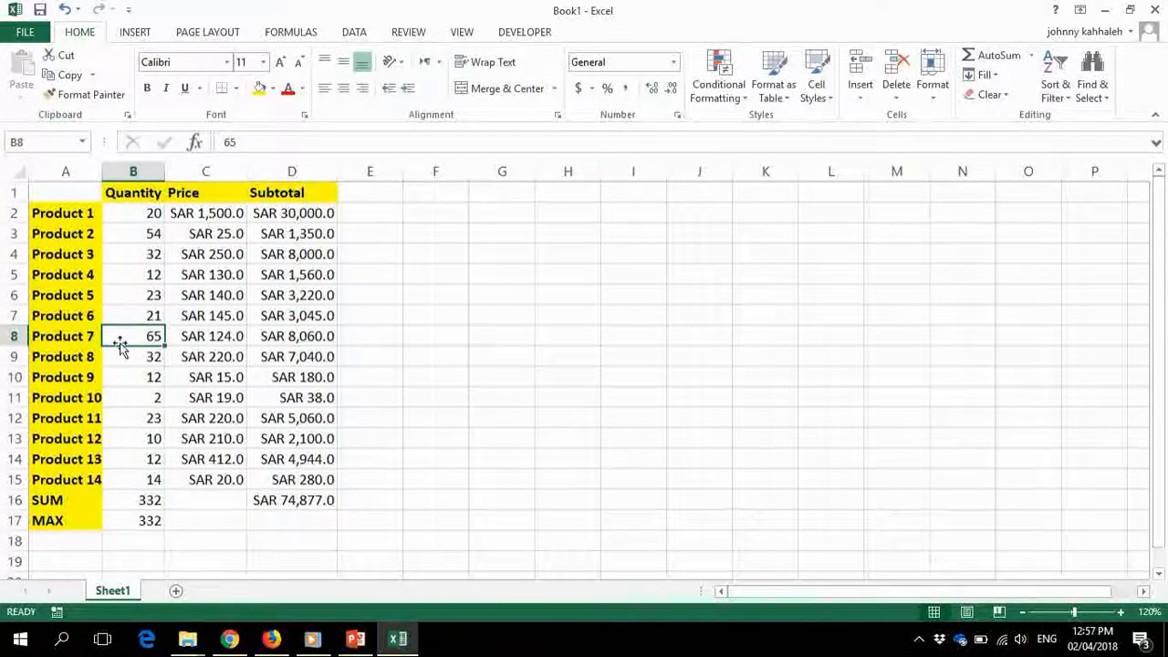
left_click(131, 516)
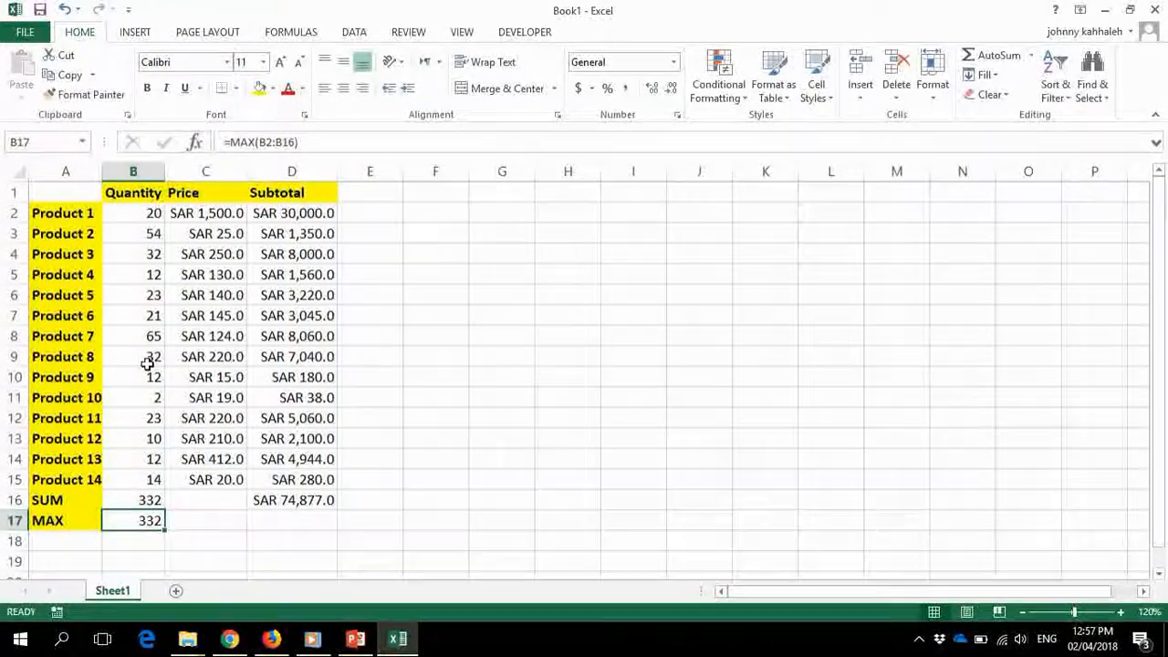
left_click_drag(142, 211, 143, 490)
left_click(141, 518)
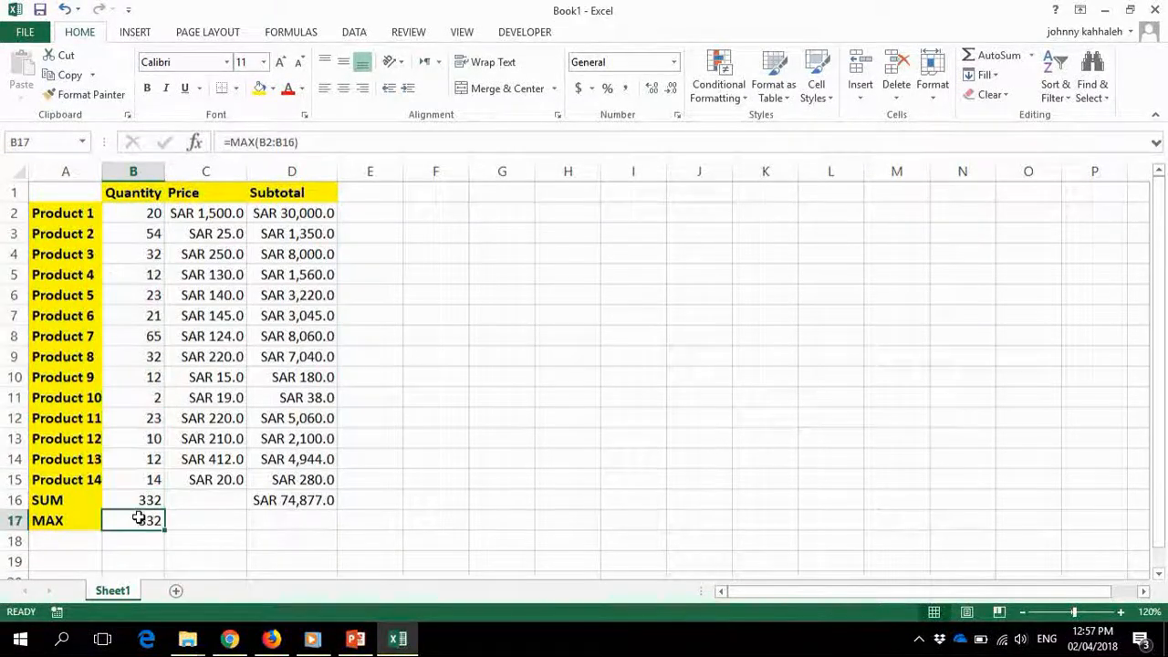
left_click(272, 143)
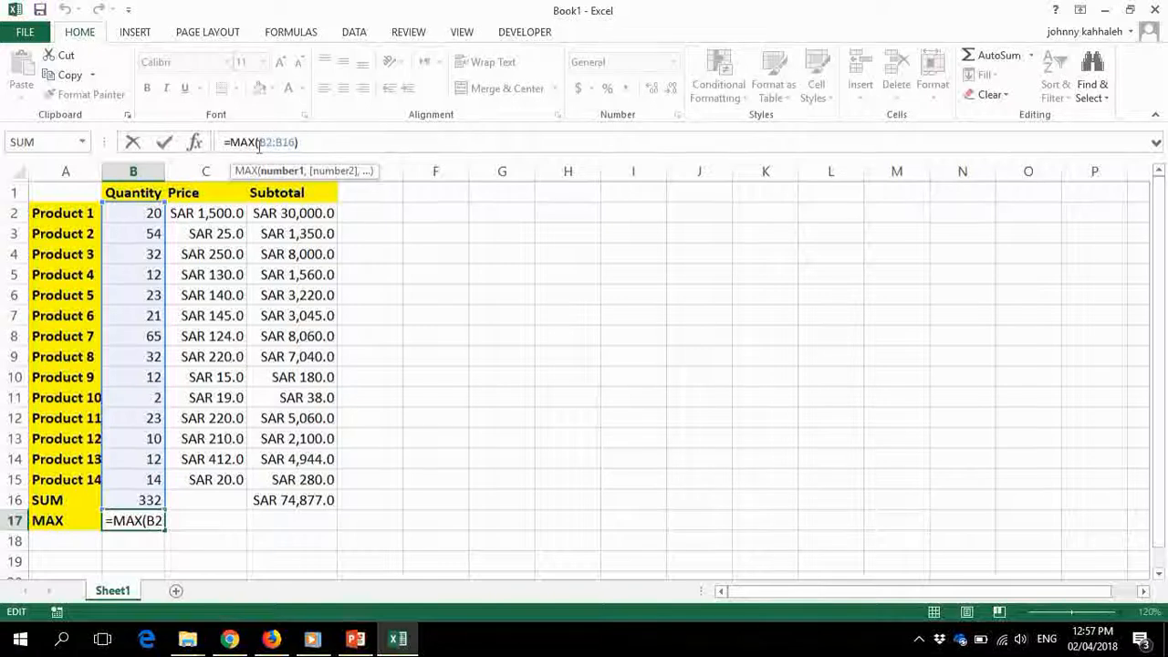
key("BackSpace")
type("5")
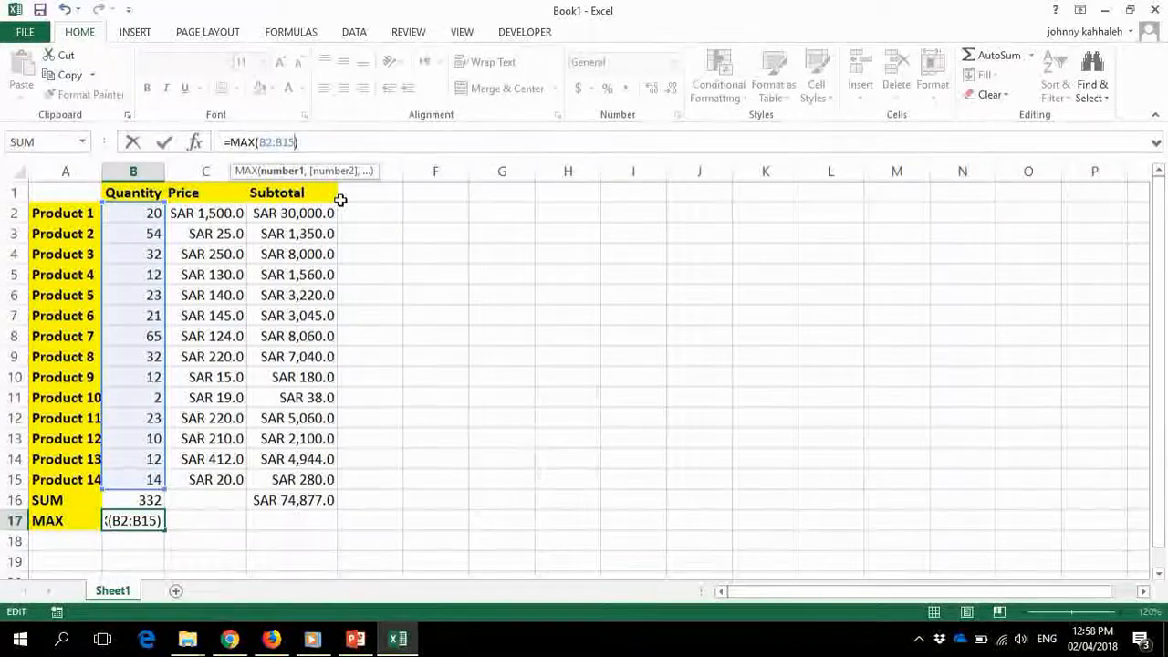
key("Return")
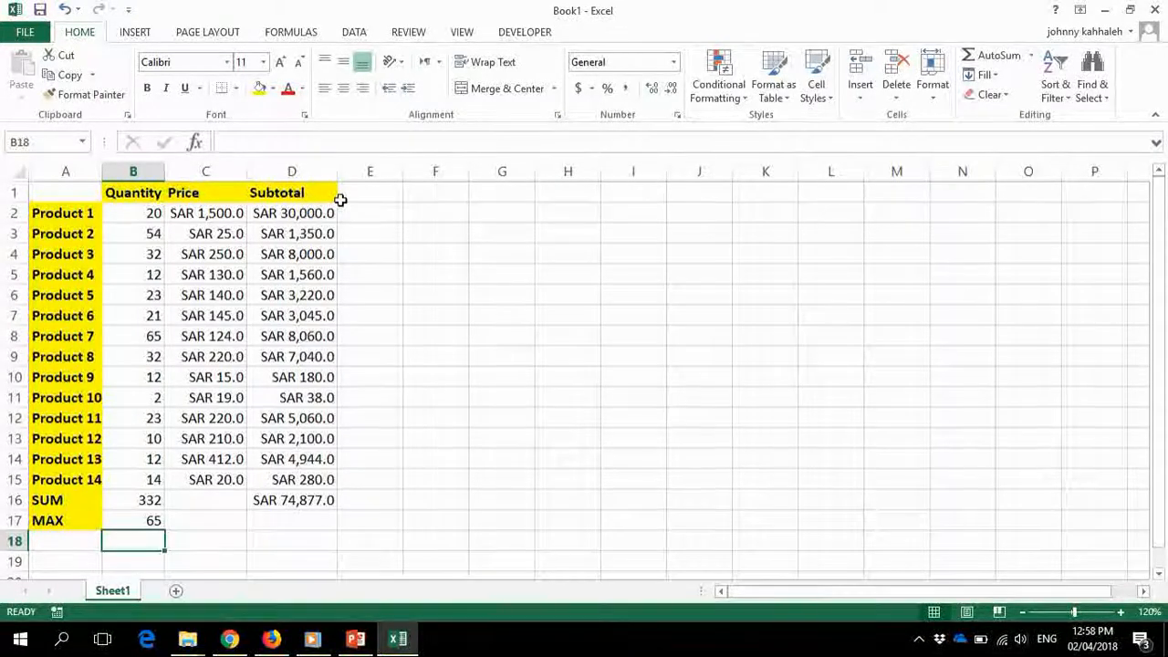
Step: Clear B17 and re-insert the AutoSum Max function there over the range B2:B16
key("Up")
key("Delete")
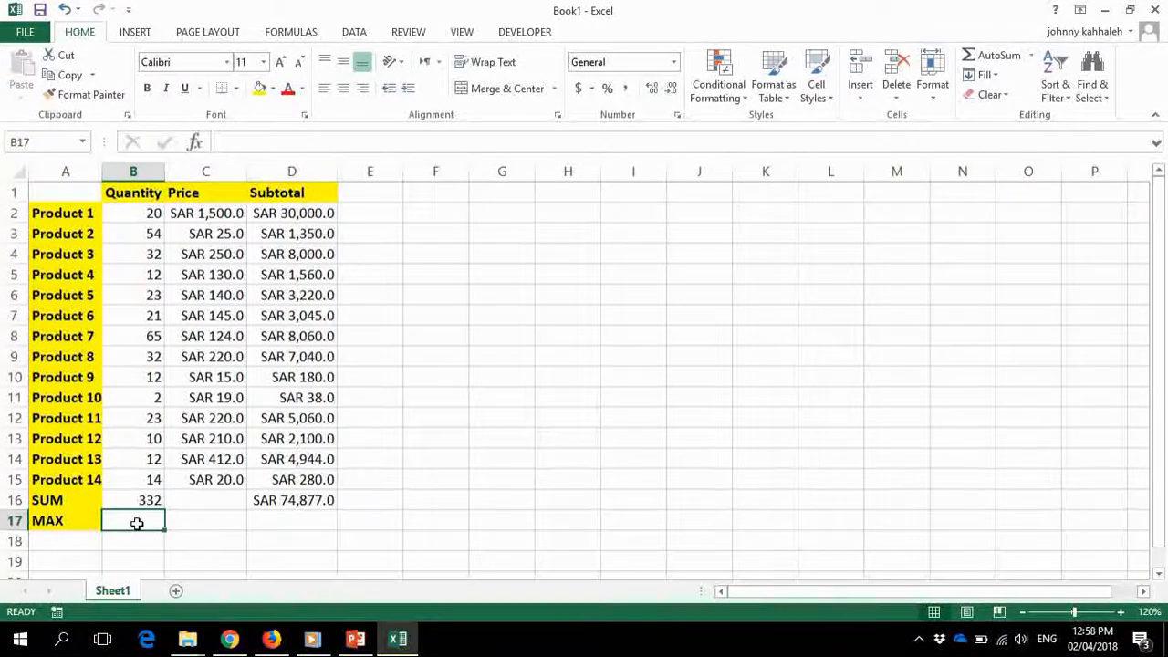
left_click(1032, 56)
left_click(996, 138)
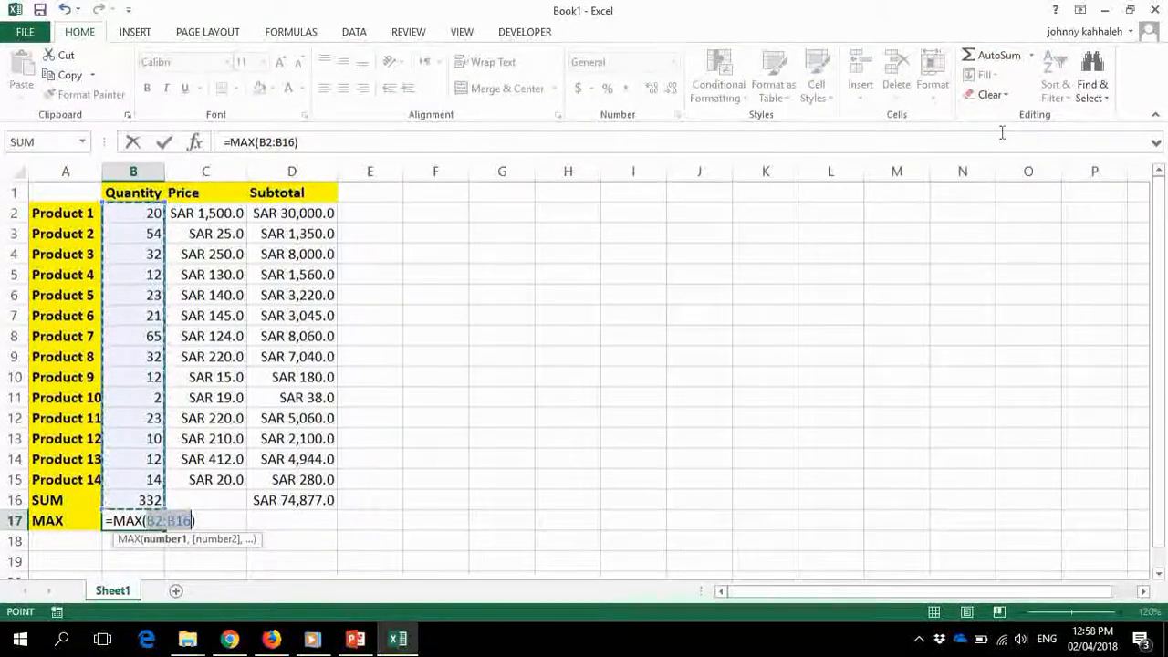
key("Return")
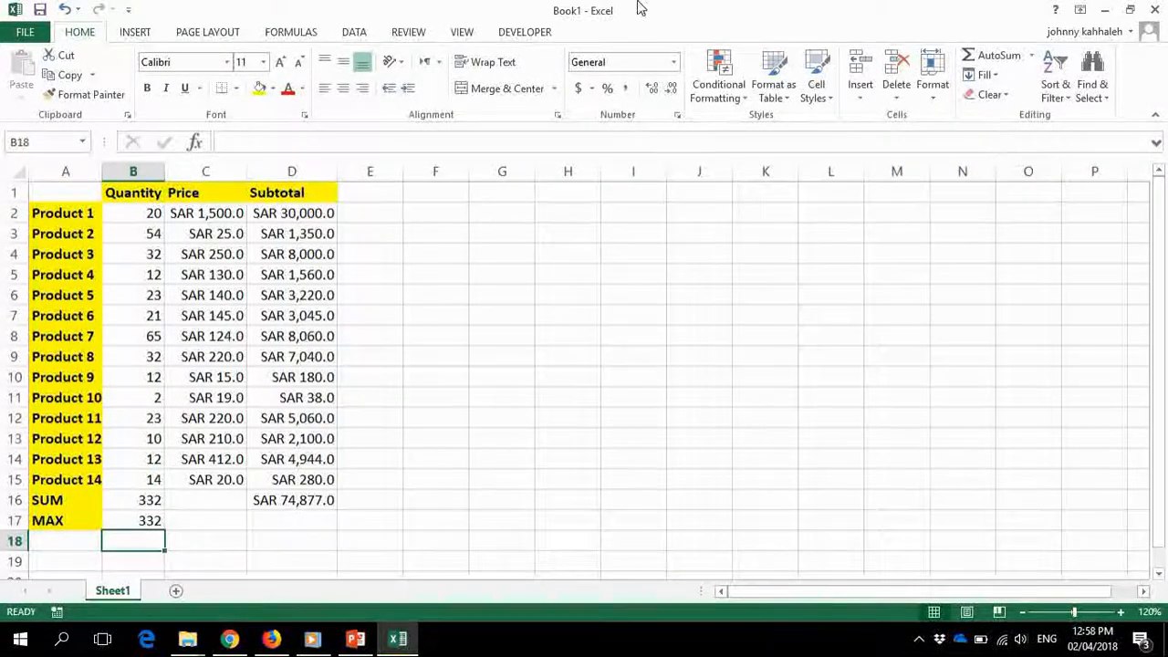
Step: Edit the formula in B17 to =MAX(B2:B15) so that the SUM row is excluded
left_click(137, 340)
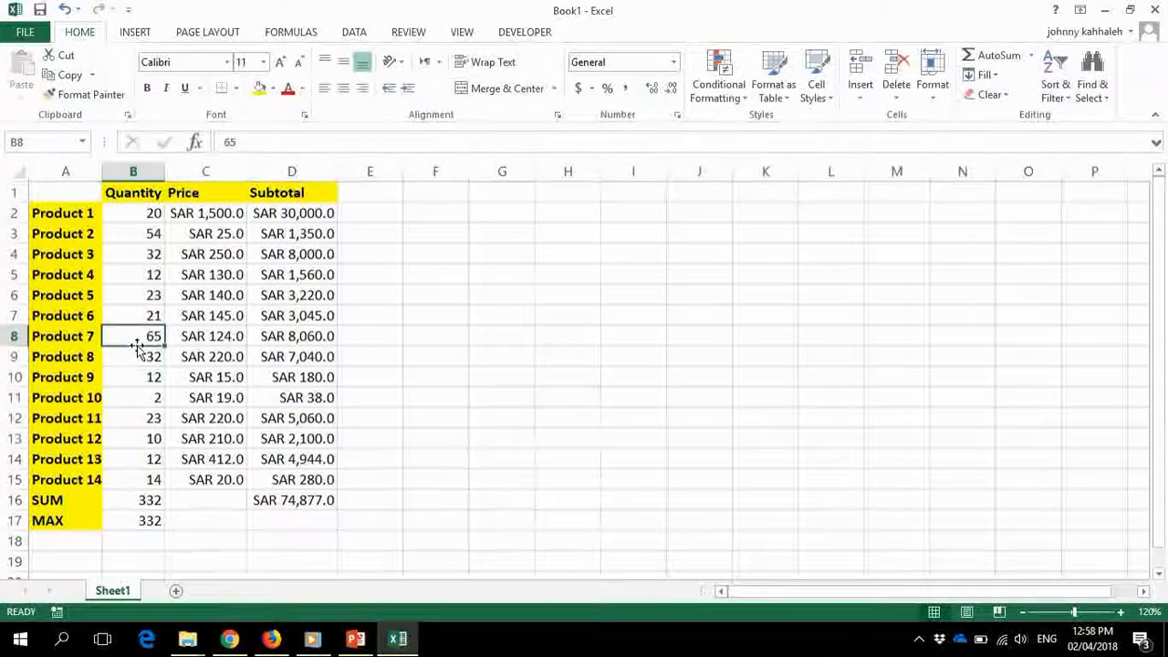
left_click(147, 520)
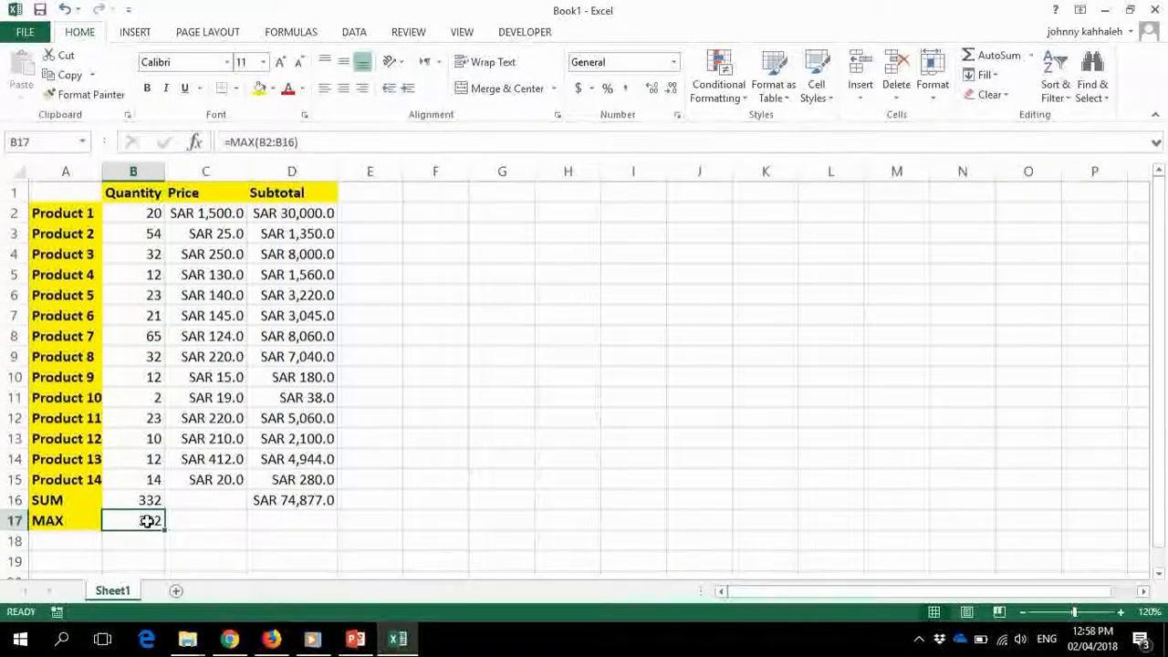
left_click(310, 143)
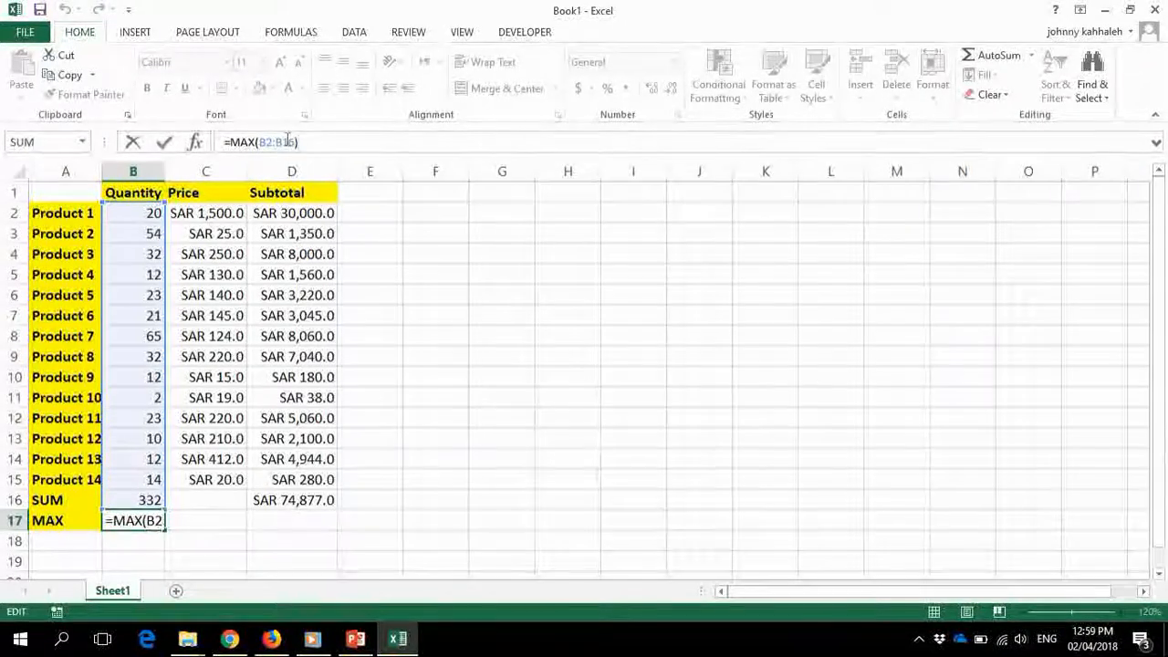
left_click(299, 141)
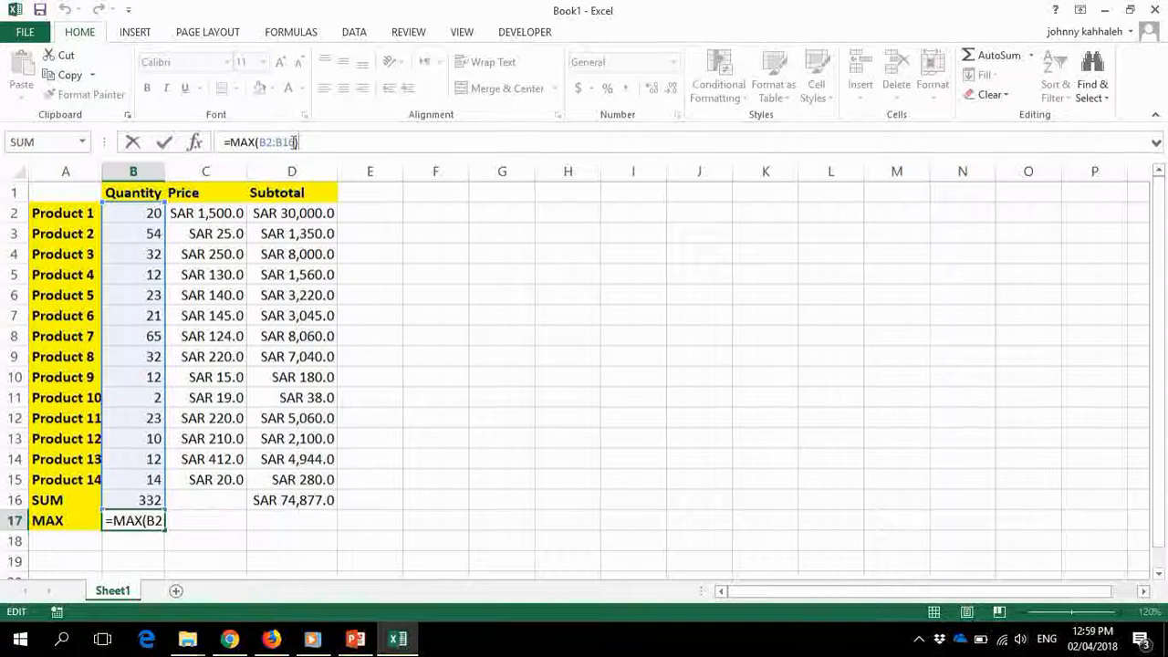
key("BackSpace")
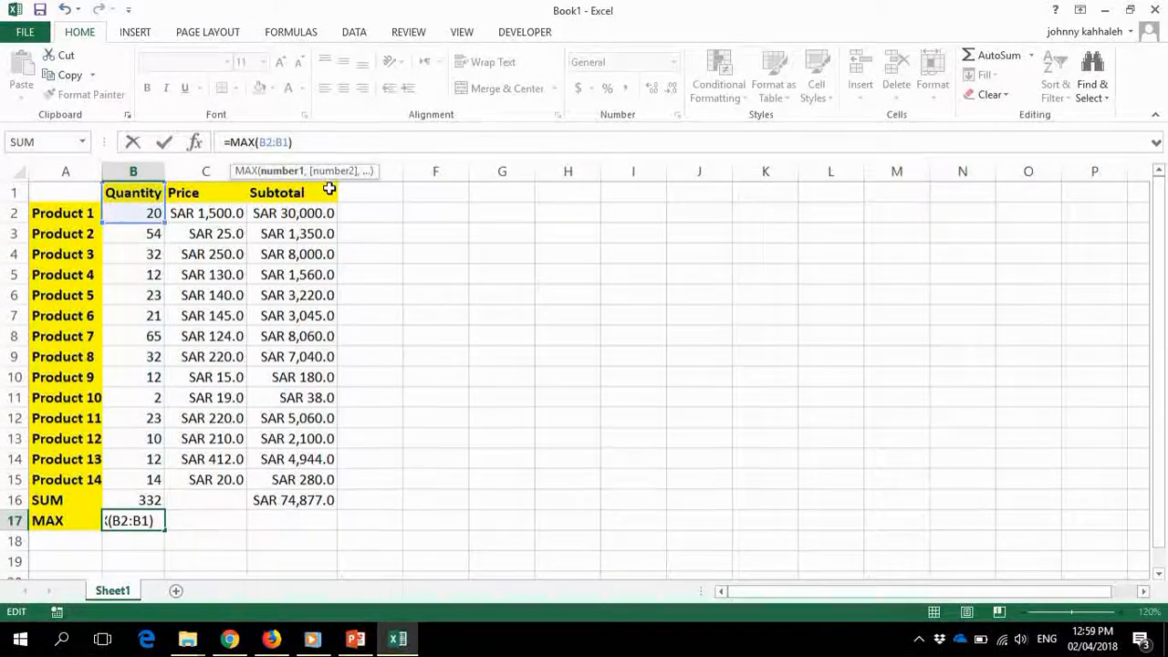
type("5")
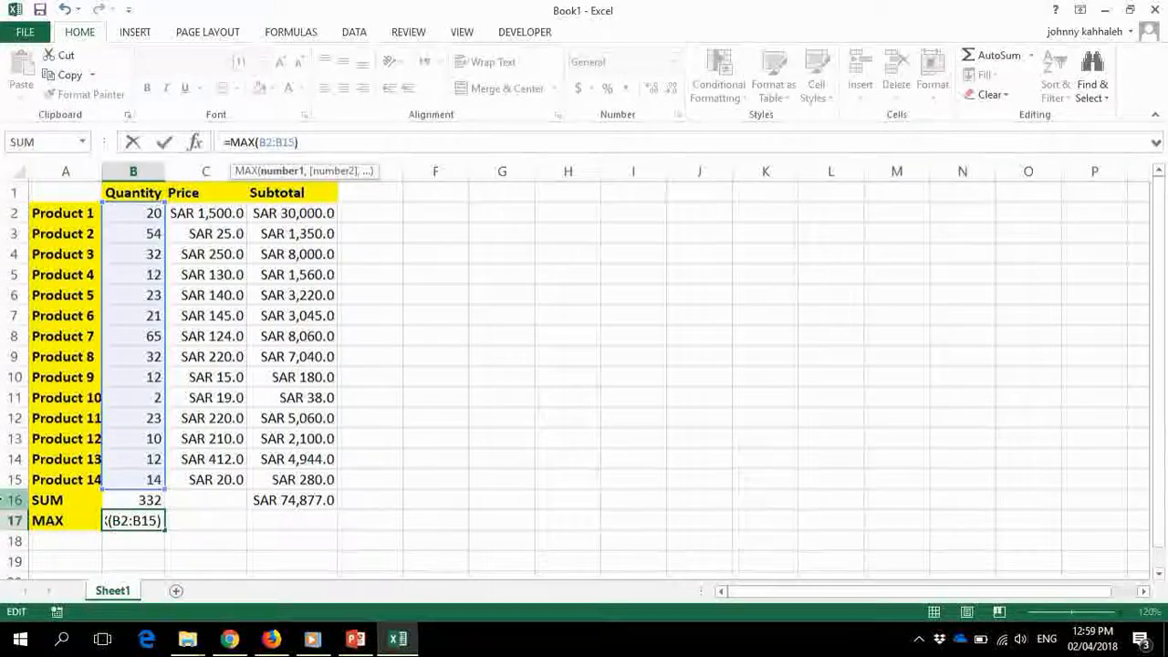
key("Return")
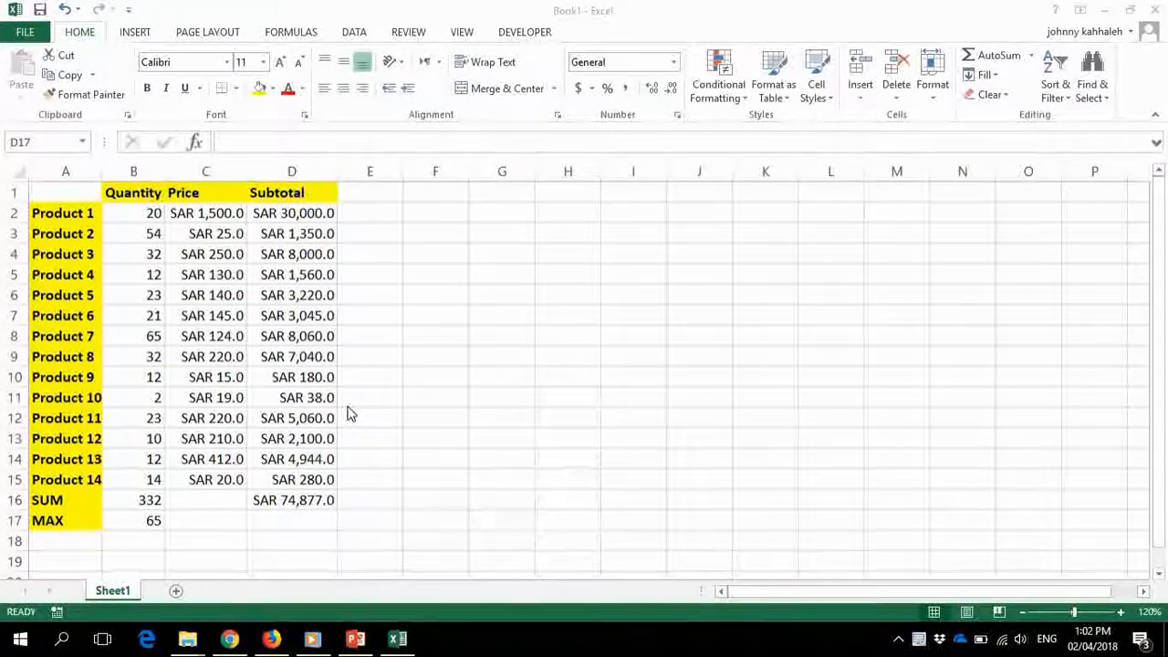
Step: Insert the AutoSum Max function in D17 with its range set to D2:D15
left_click(291, 522)
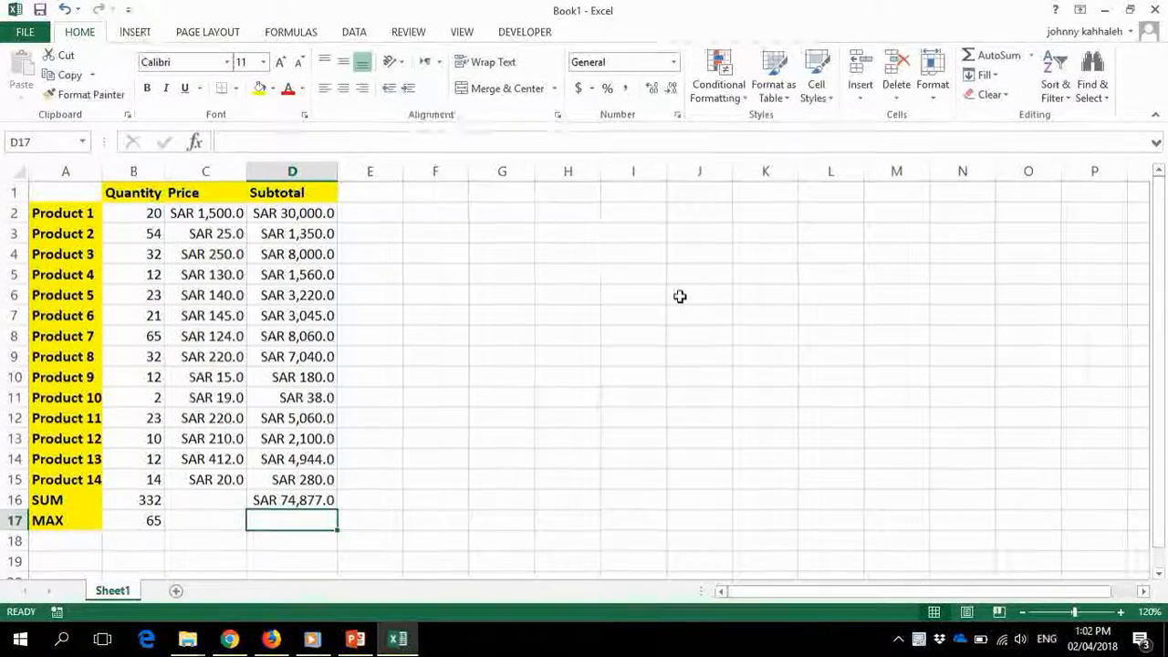
left_click(1032, 55)
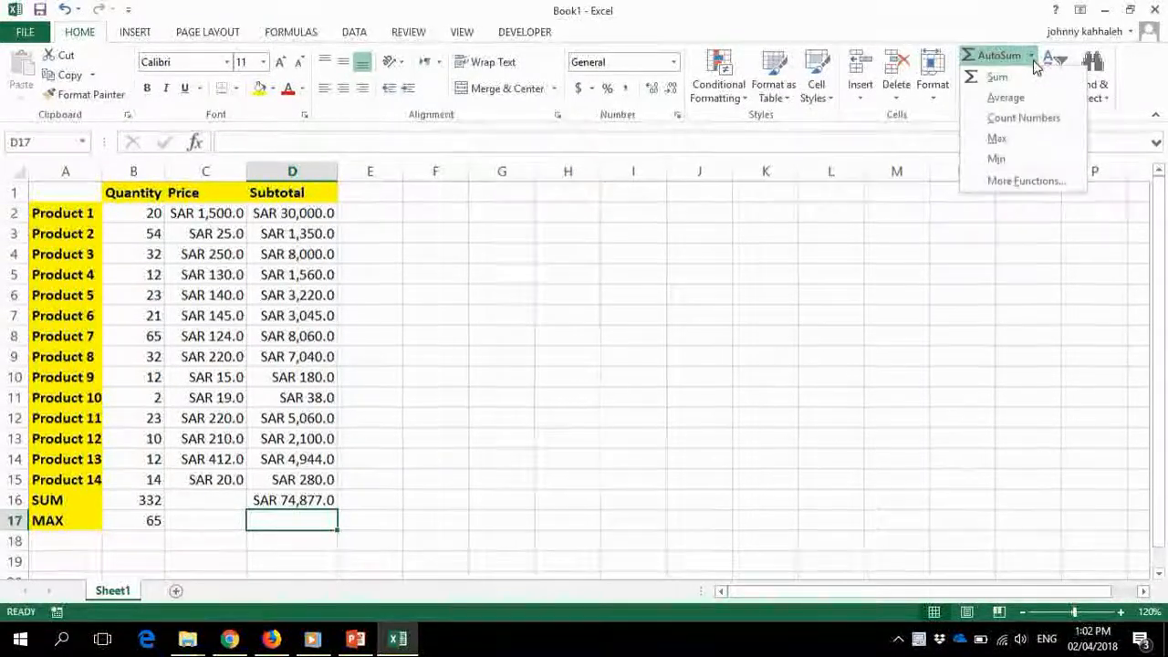
left_click(1002, 139)
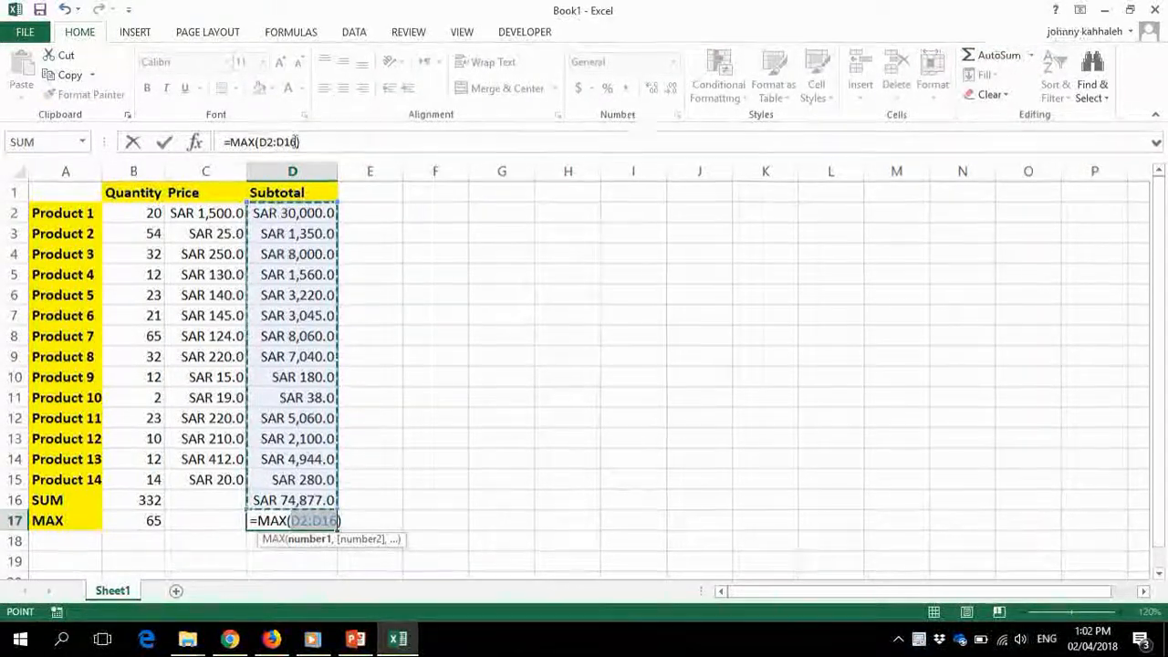
left_click(297, 142)
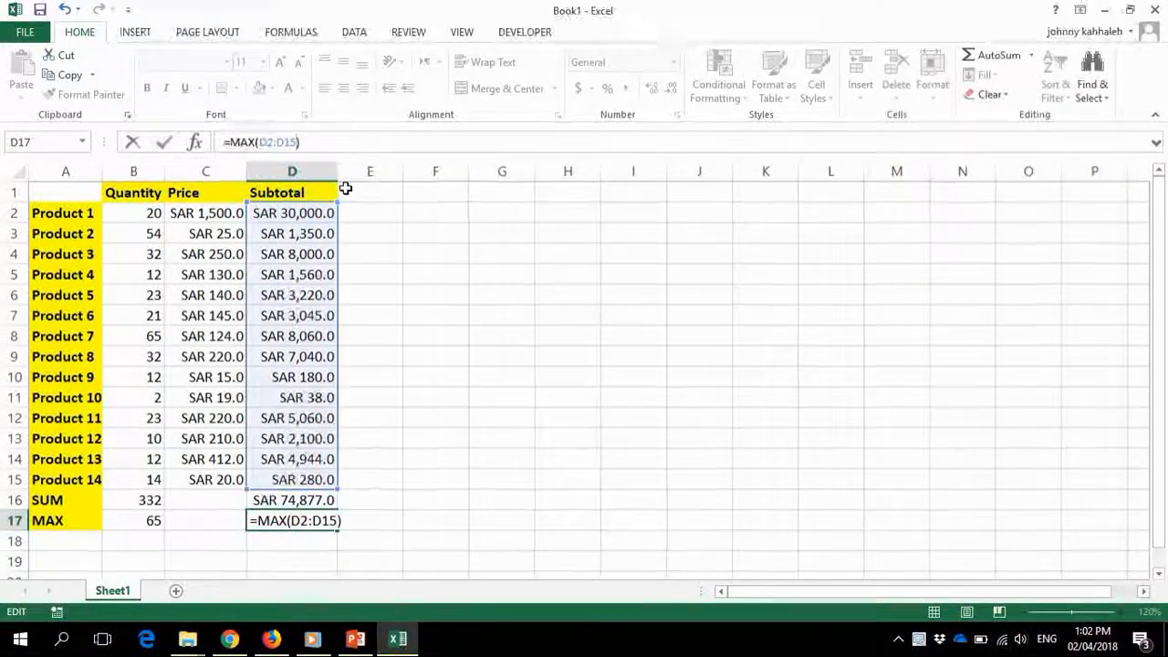
key("Return")
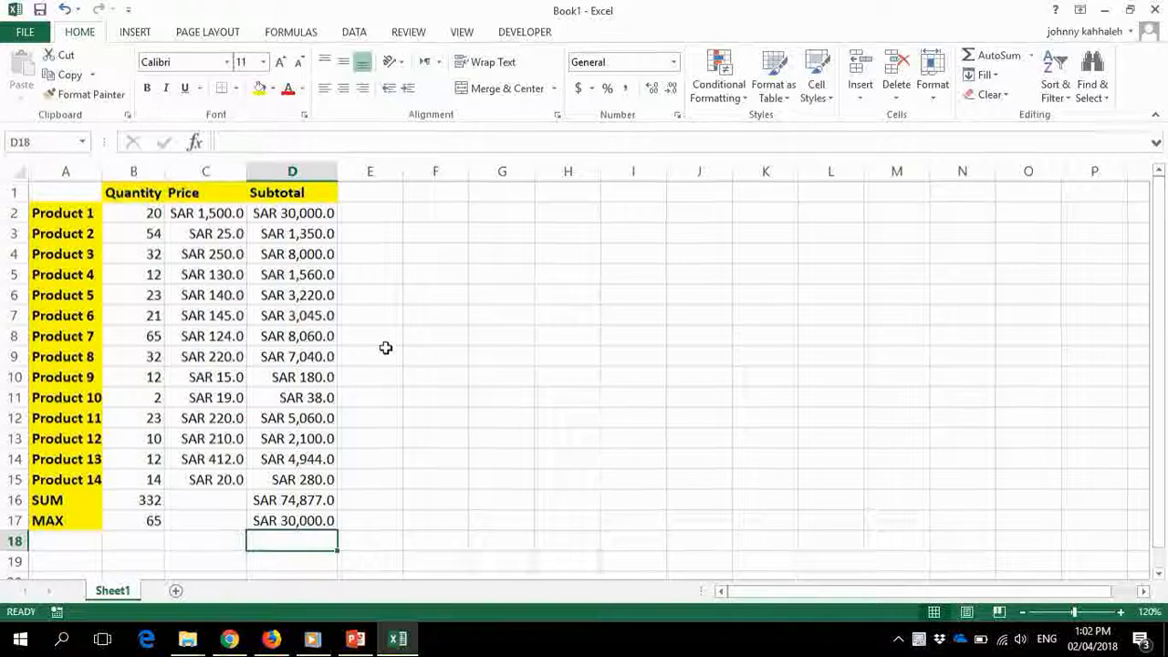
Step: Replace the D17 formula by filling B17's MAX formula across to D17, clearing the copy in C17
left_click(295, 520)
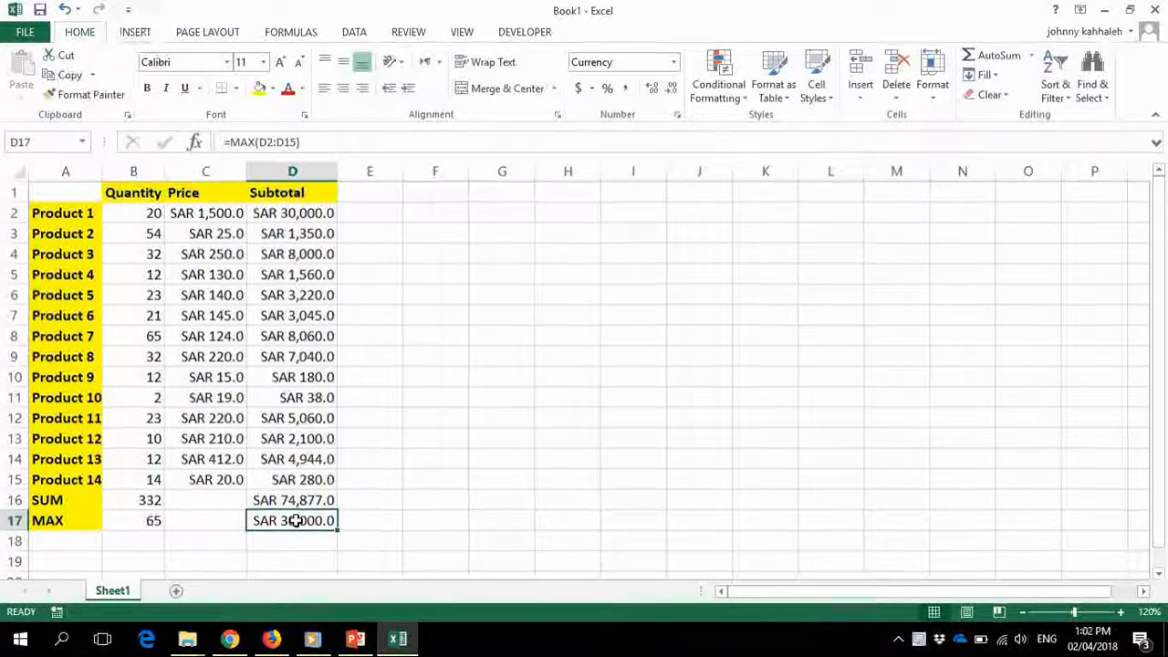
key("Delete")
left_click(148, 521)
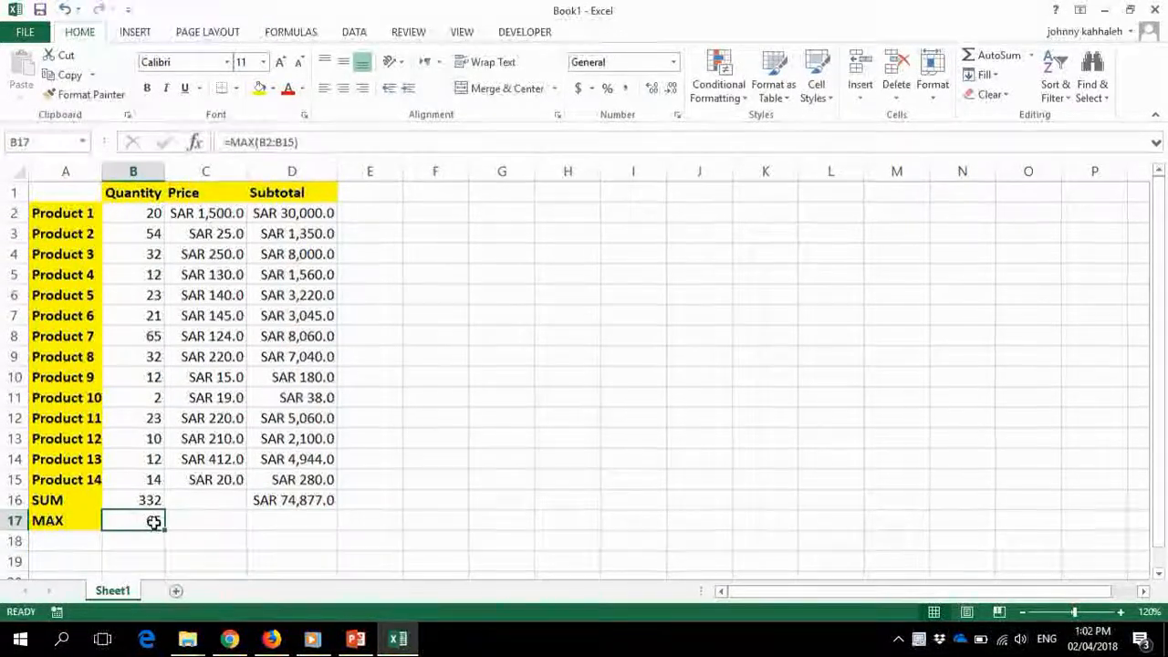
left_click_drag(163, 530, 302, 536)
left_click(233, 519)
key("Delete")
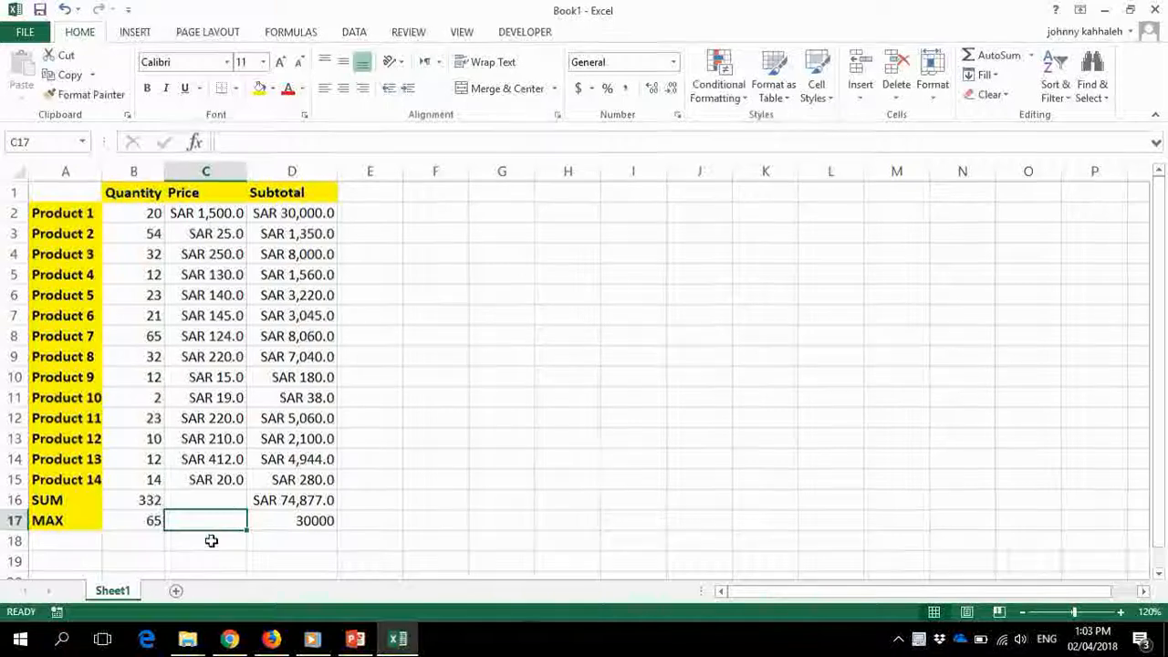
Step: Format D17 as Currency with one decimal place and the SAR symbol, and undo that formatting
left_click_drag(138, 208, 134, 433)
left_click(146, 523)
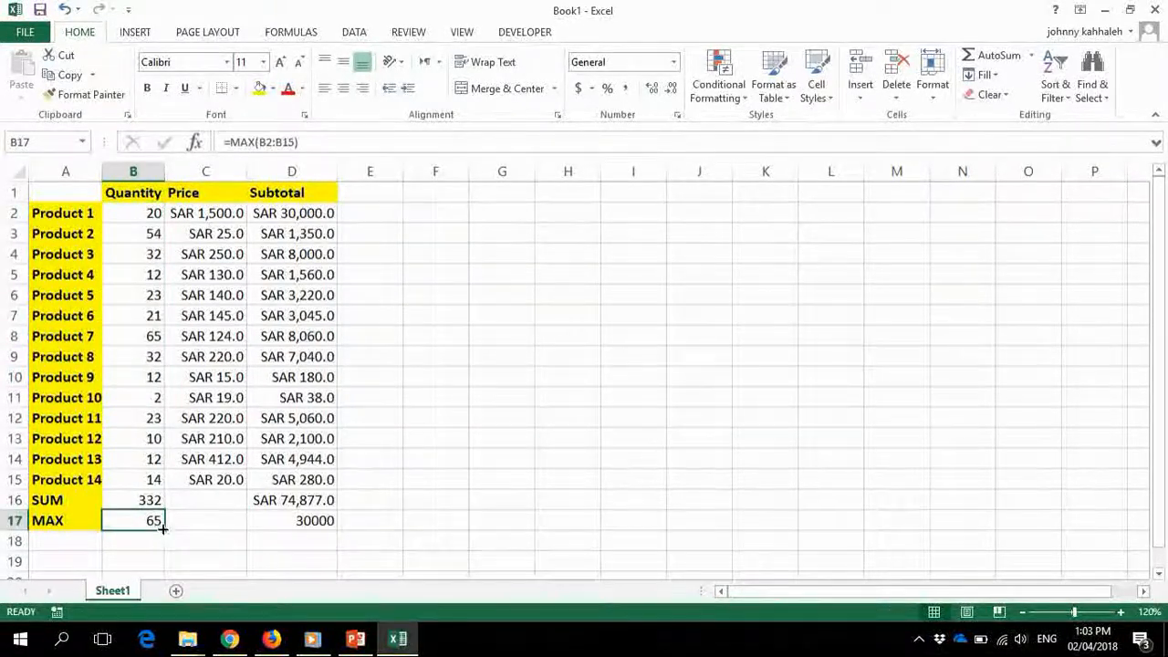
left_click(308, 523)
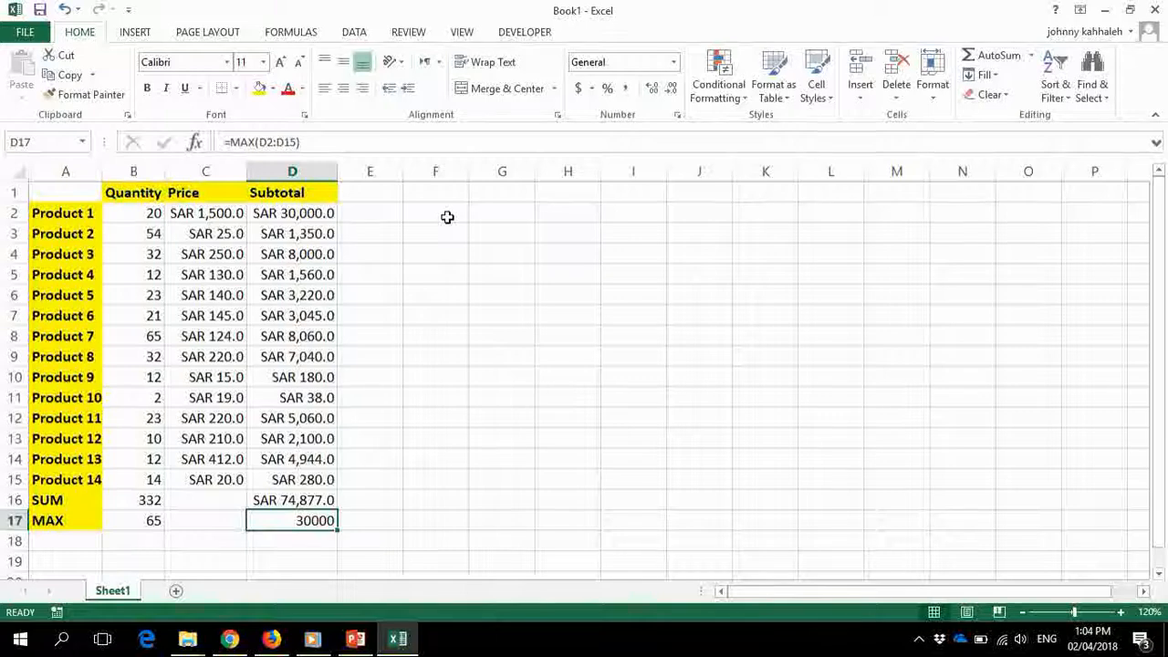
left_click(677, 116)
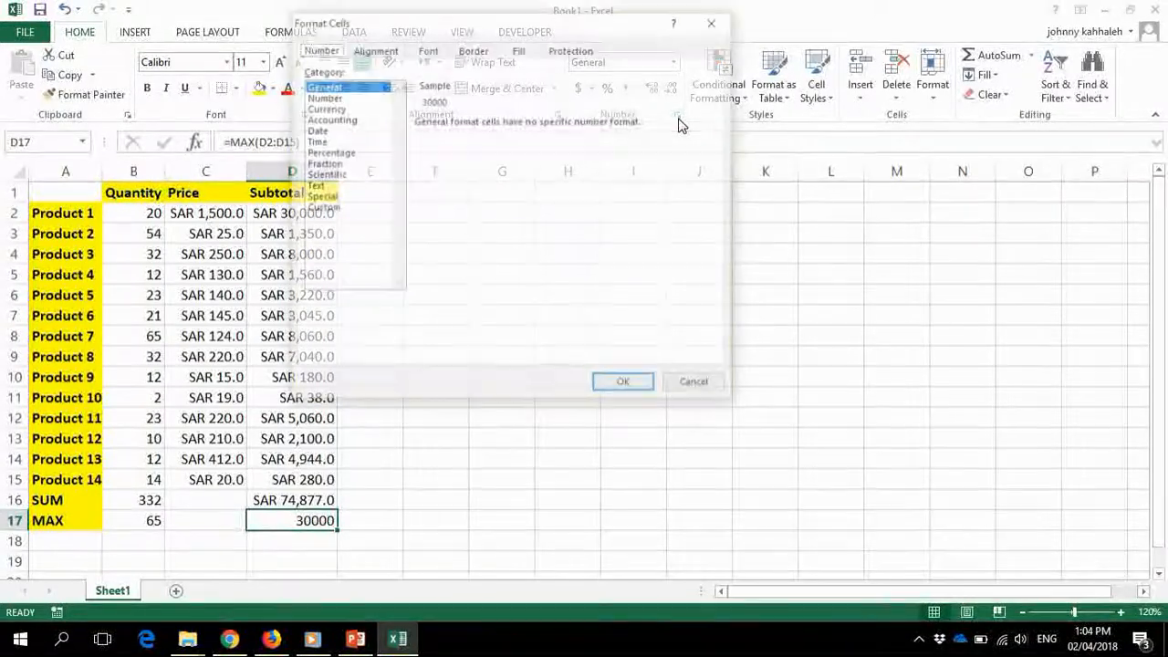
left_click(331, 108)
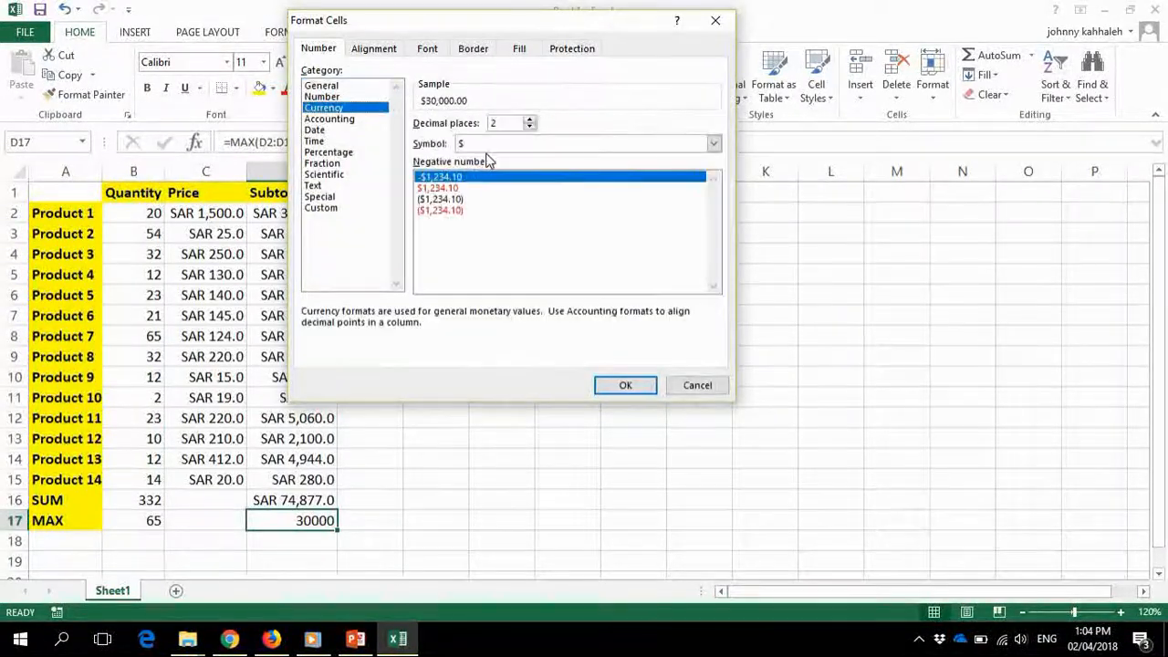
left_click(529, 127)
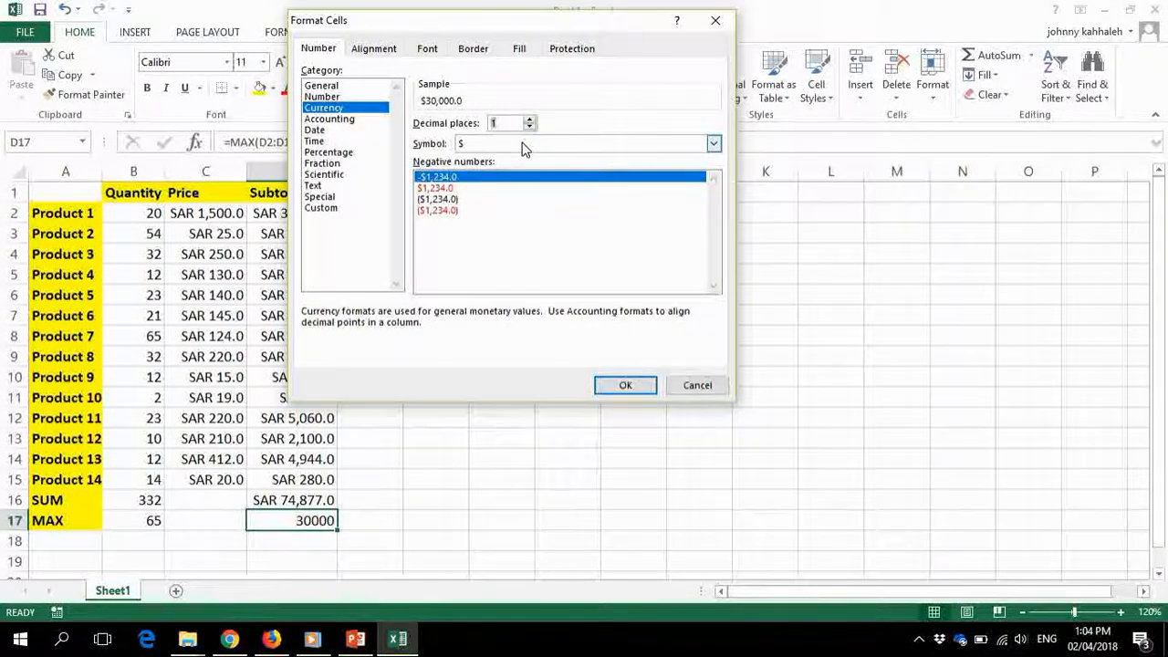
left_click(525, 144)
key("s")
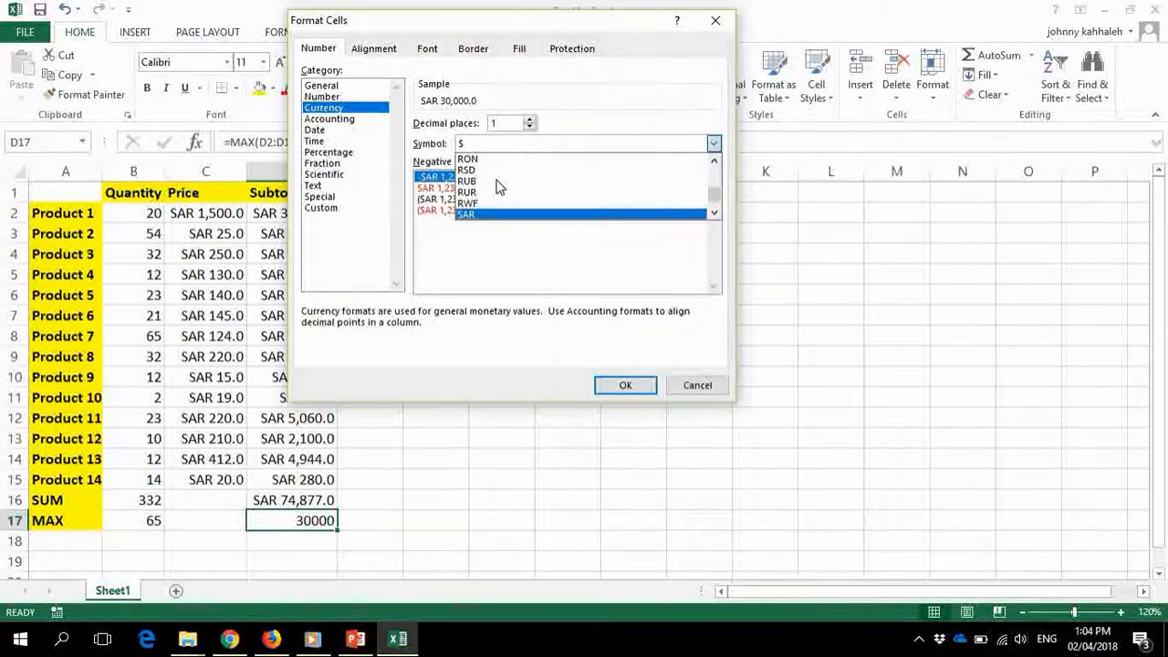
left_click(471, 214)
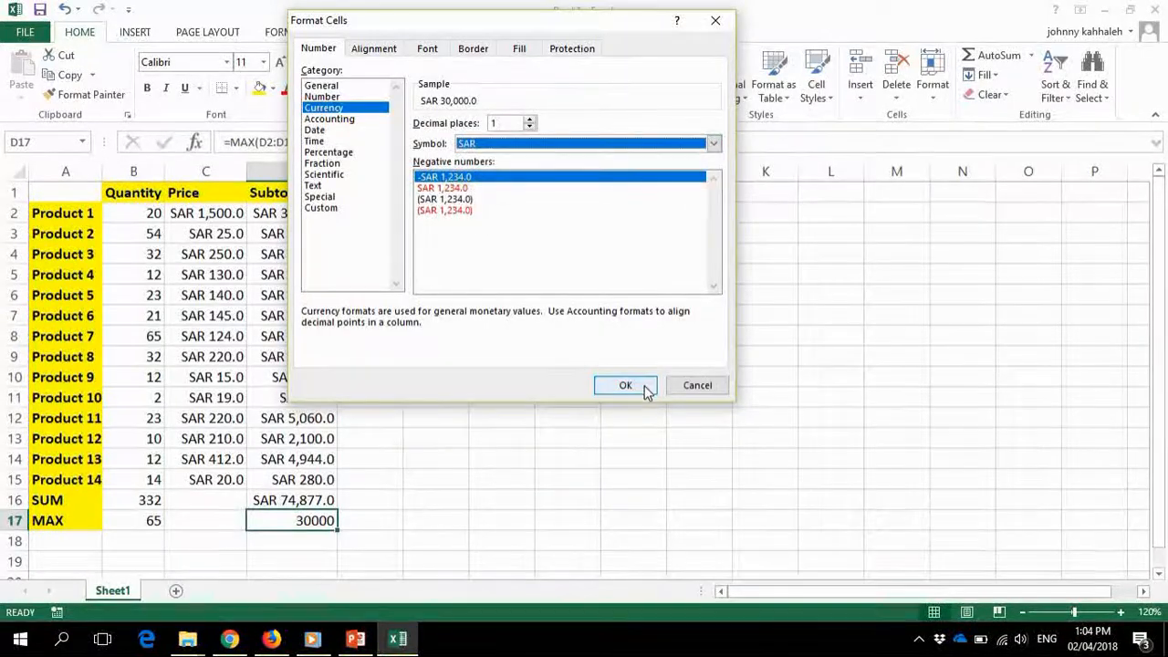
left_click(626, 386)
left_click(646, 383)
left_click(659, 398)
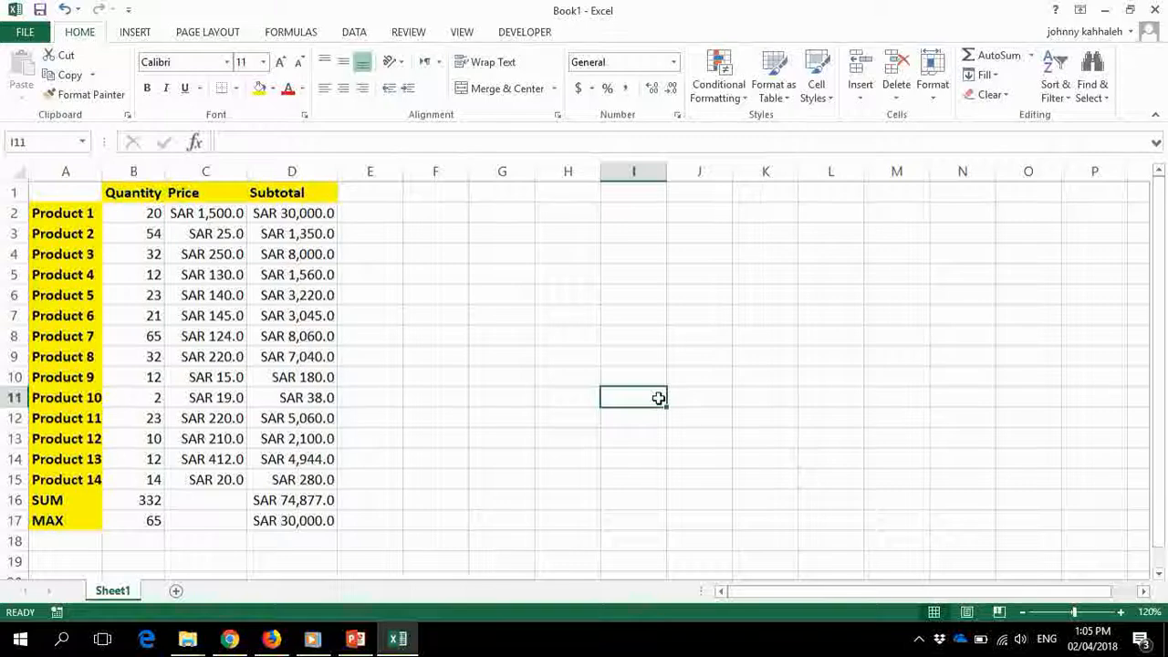
key("ctrl+z")
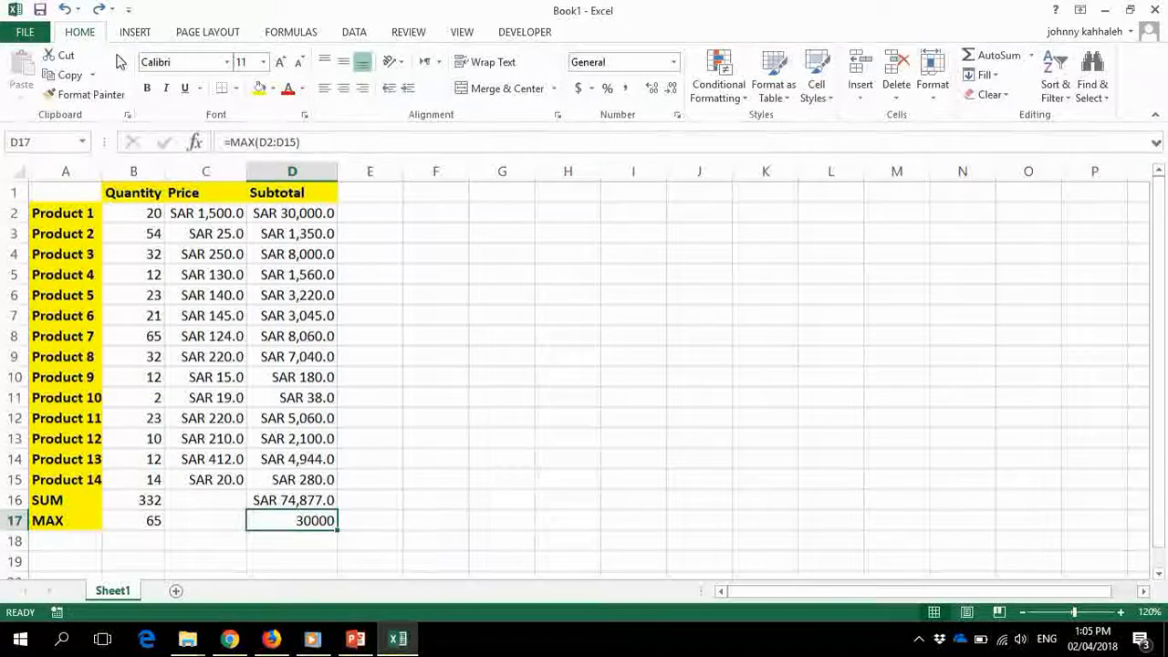
Step: Copy the currency formatting of subtotal cell D5 onto the MAX result in D17 with the Format Painter
left_click(99, 100)
left_click(310, 274)
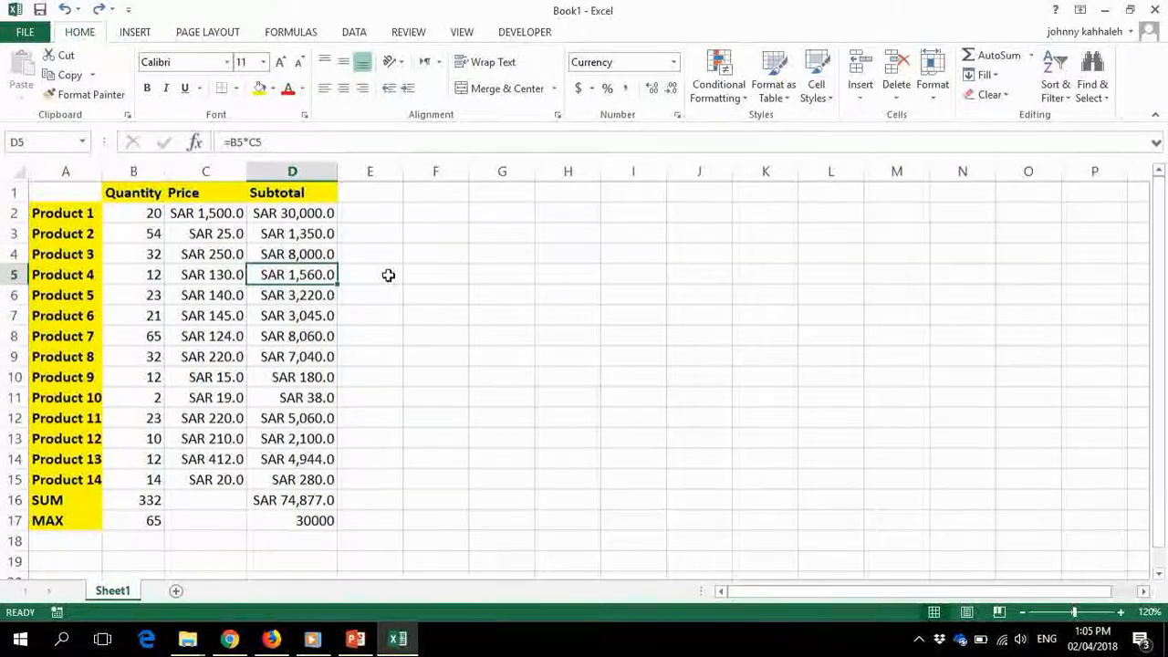
left_click(112, 95)
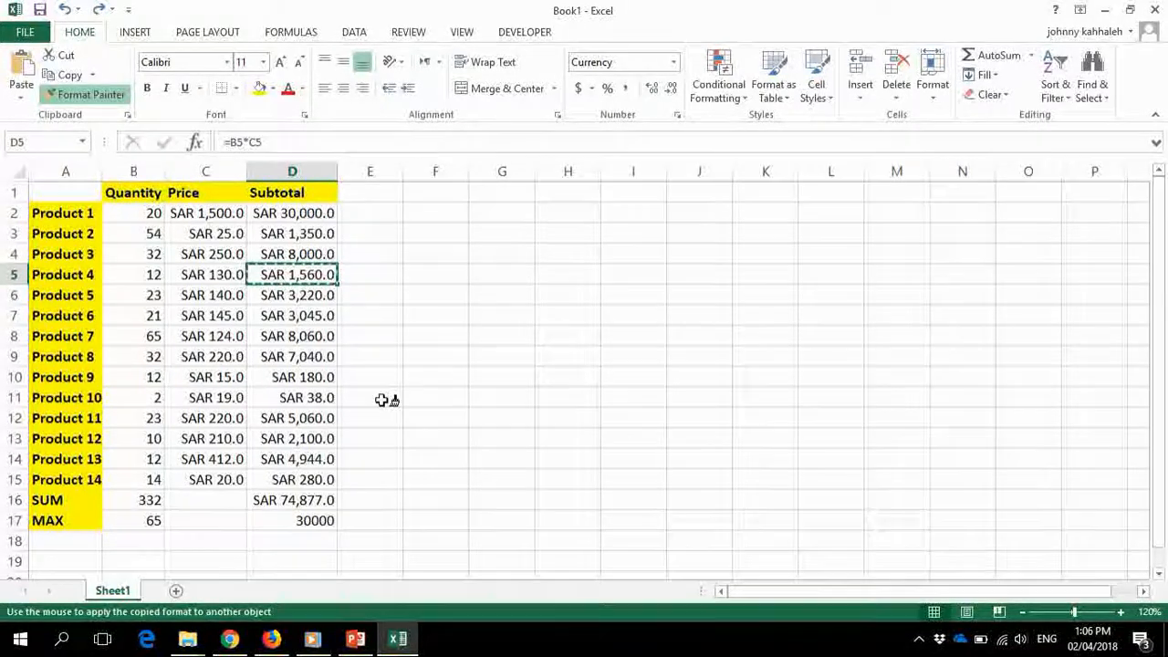
left_click(294, 522)
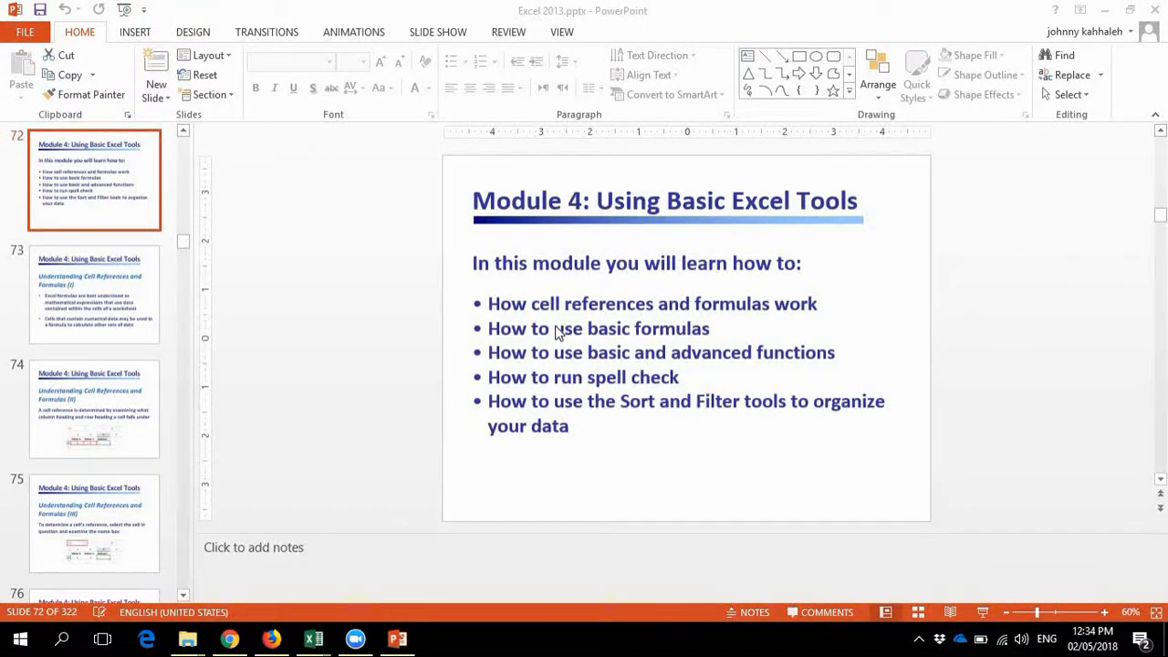
Step: Switch to the Week3 Exercise.xlsx workbook in Excel and examine the cell references in the subtotal formulas in D2 to D4
key("alt+Tab")
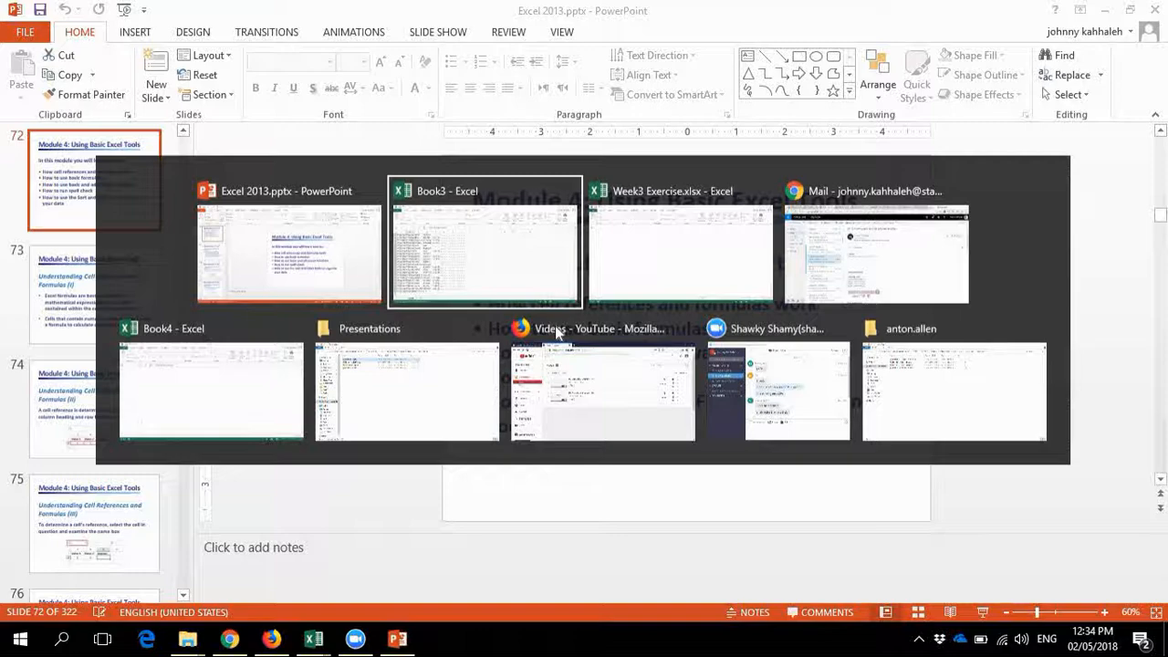
key("alt+Tab")
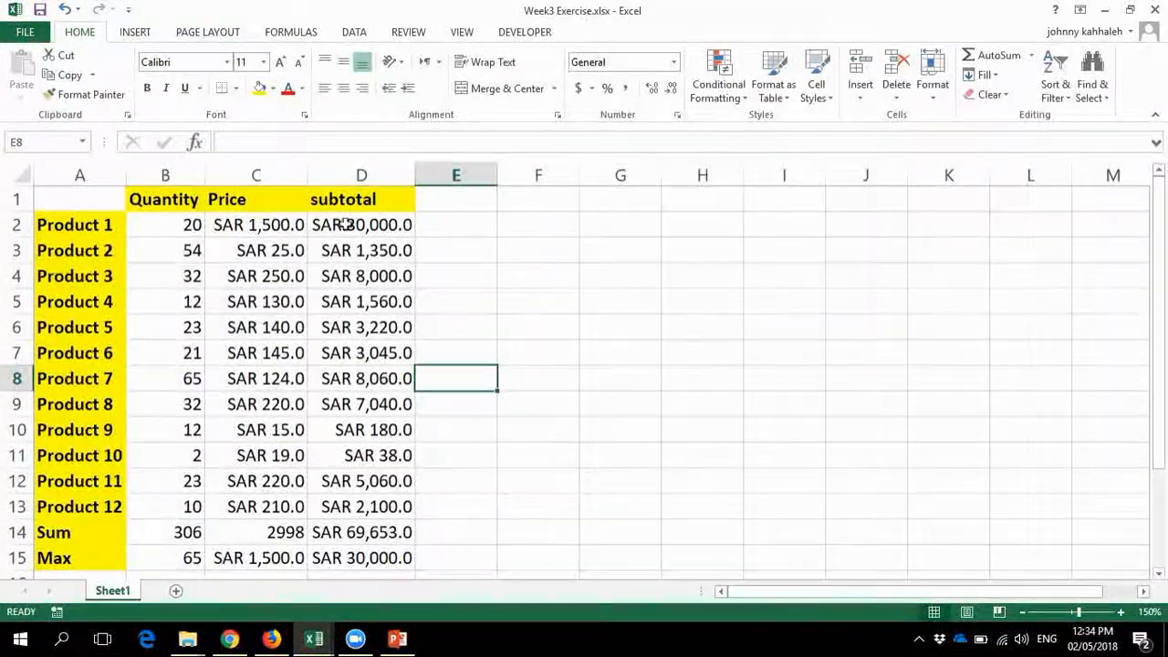
left_click(358, 226)
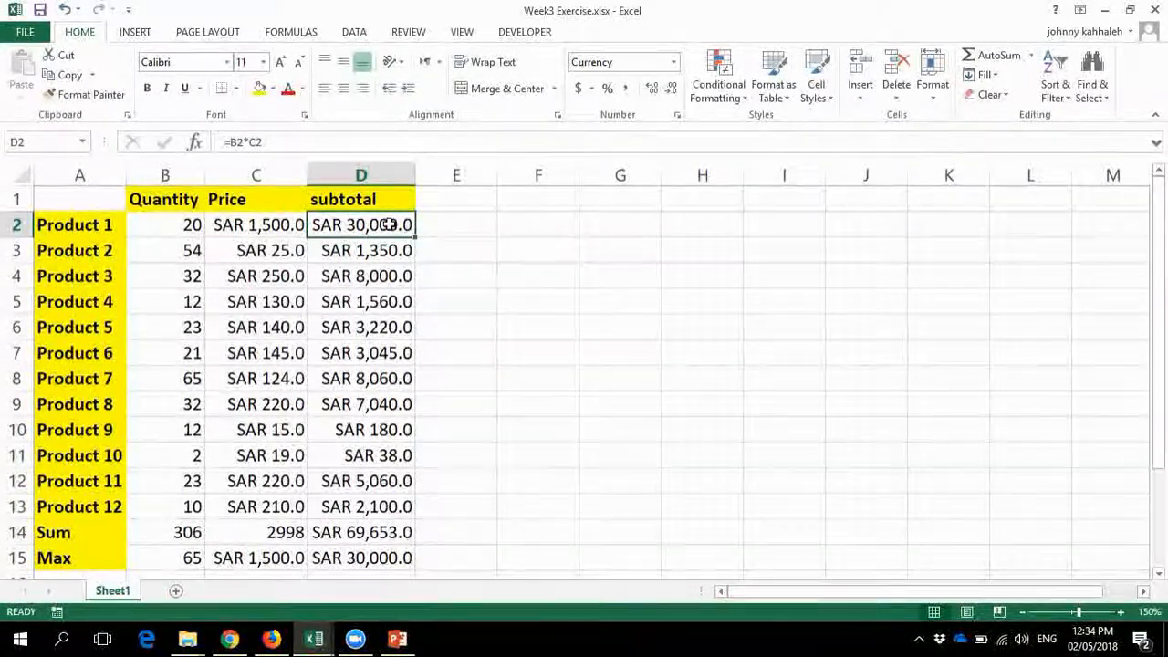
left_click(379, 278)
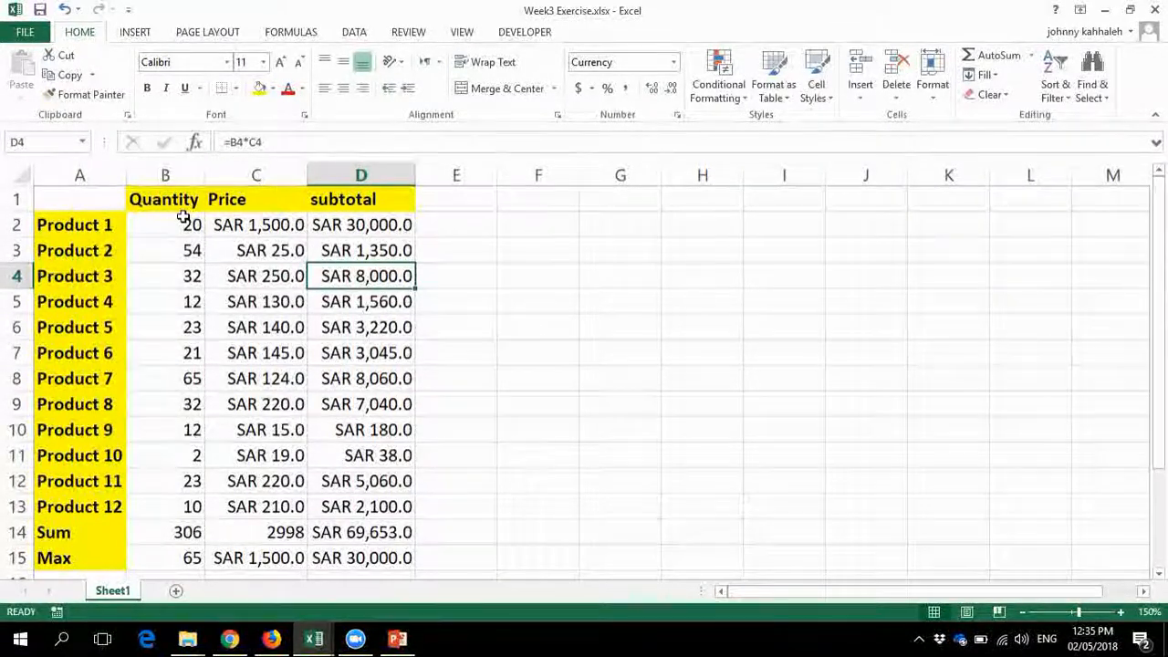
left_click(357, 228)
left_click(267, 143)
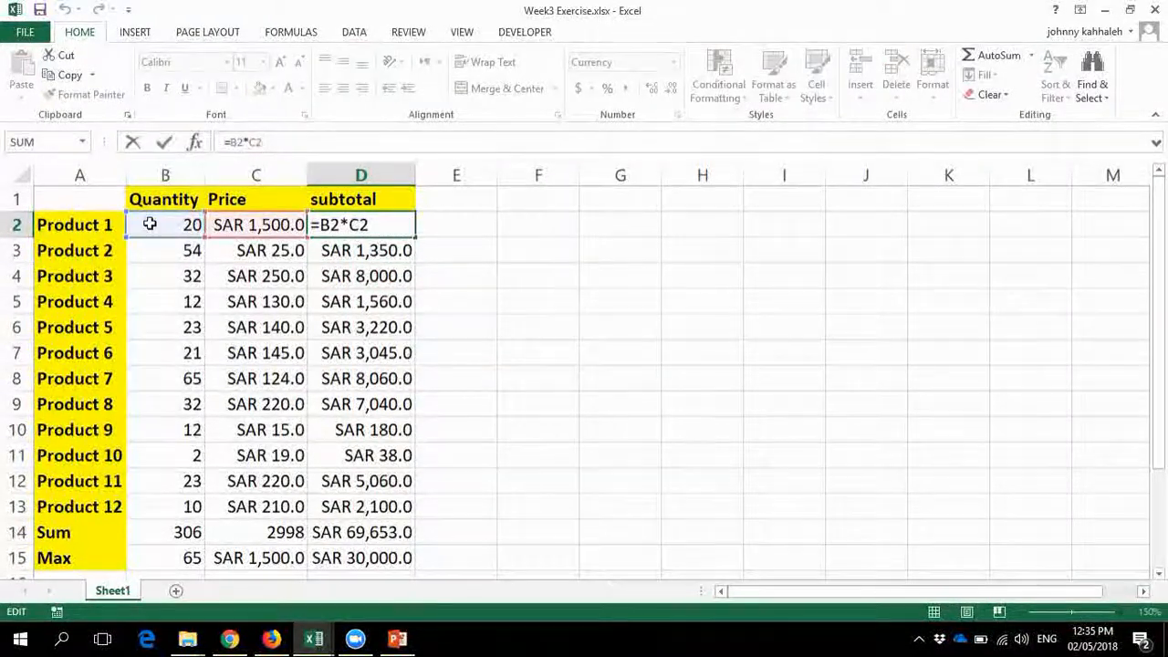
key("Return")
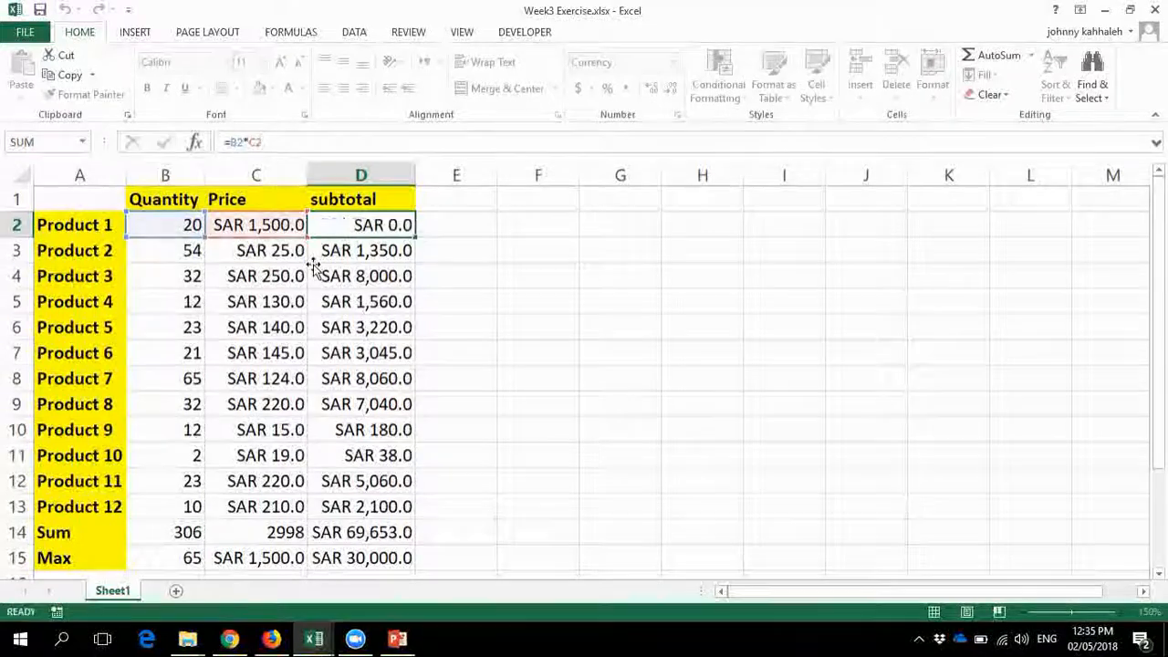
left_click(359, 136)
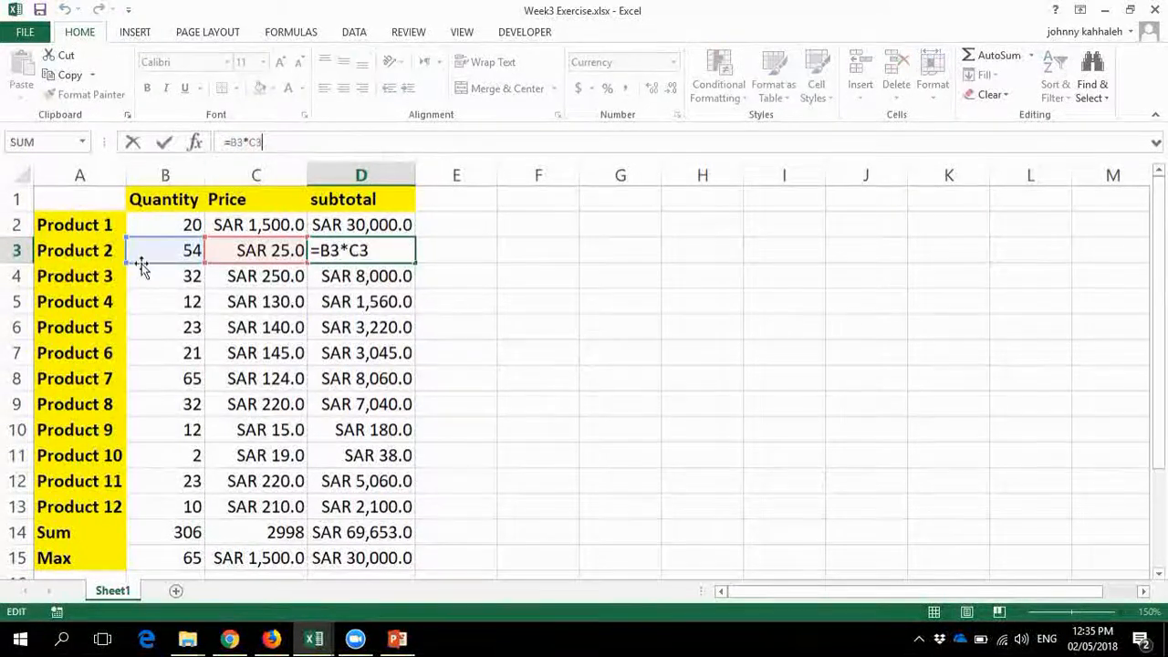
key("Return")
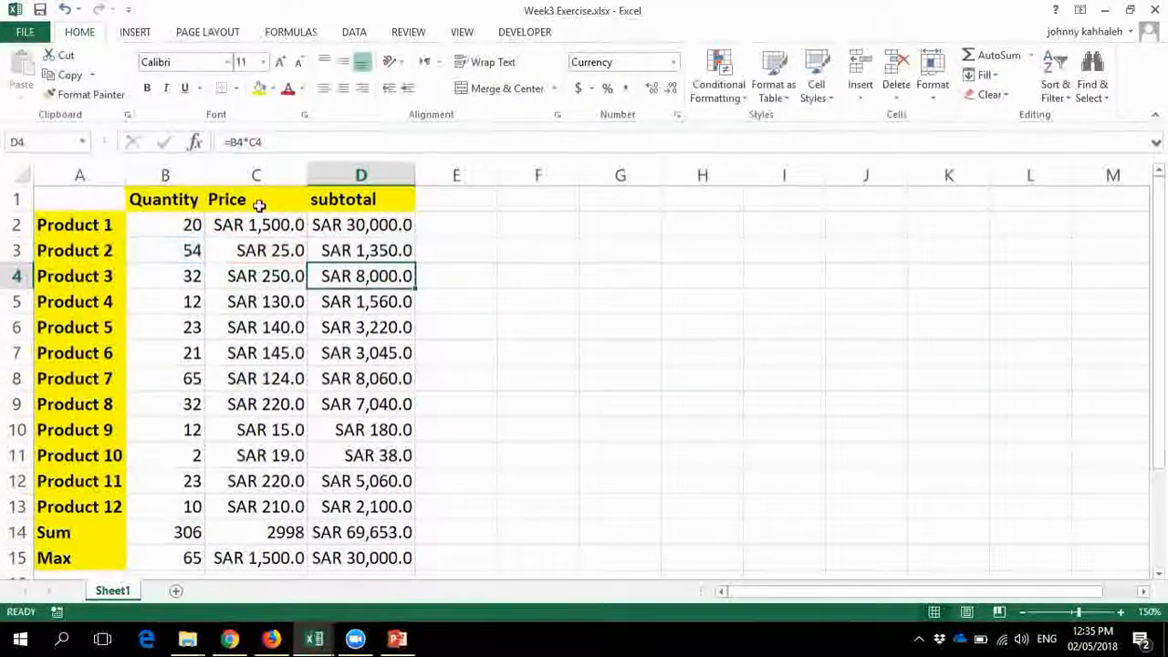
left_click(308, 141)
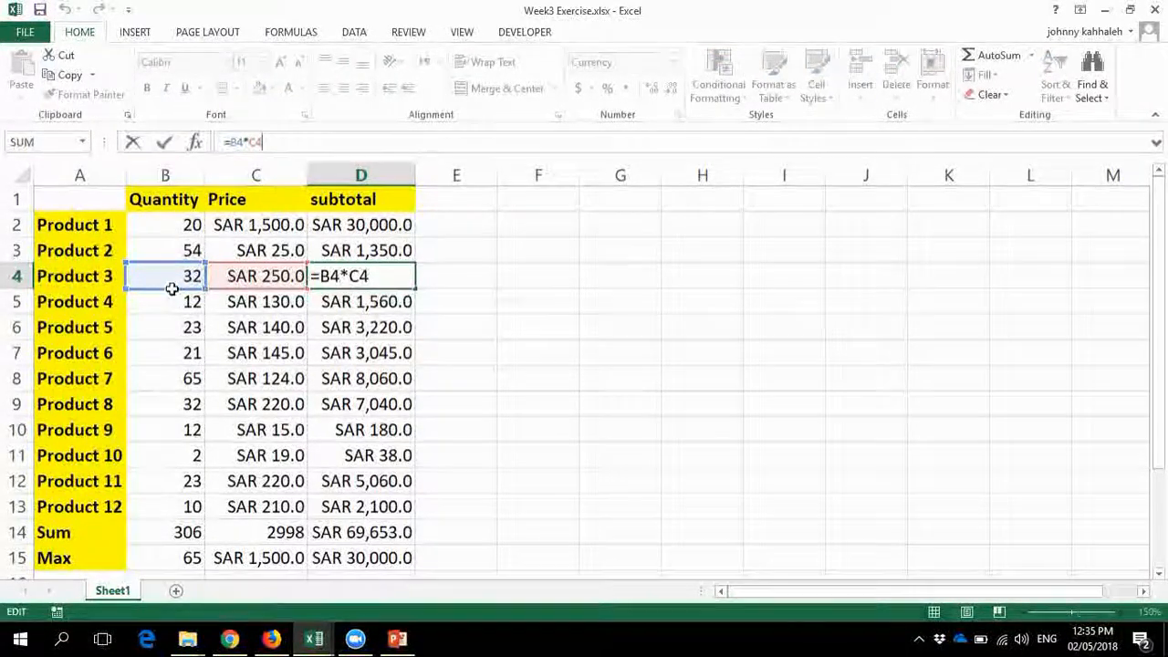
key("Return")
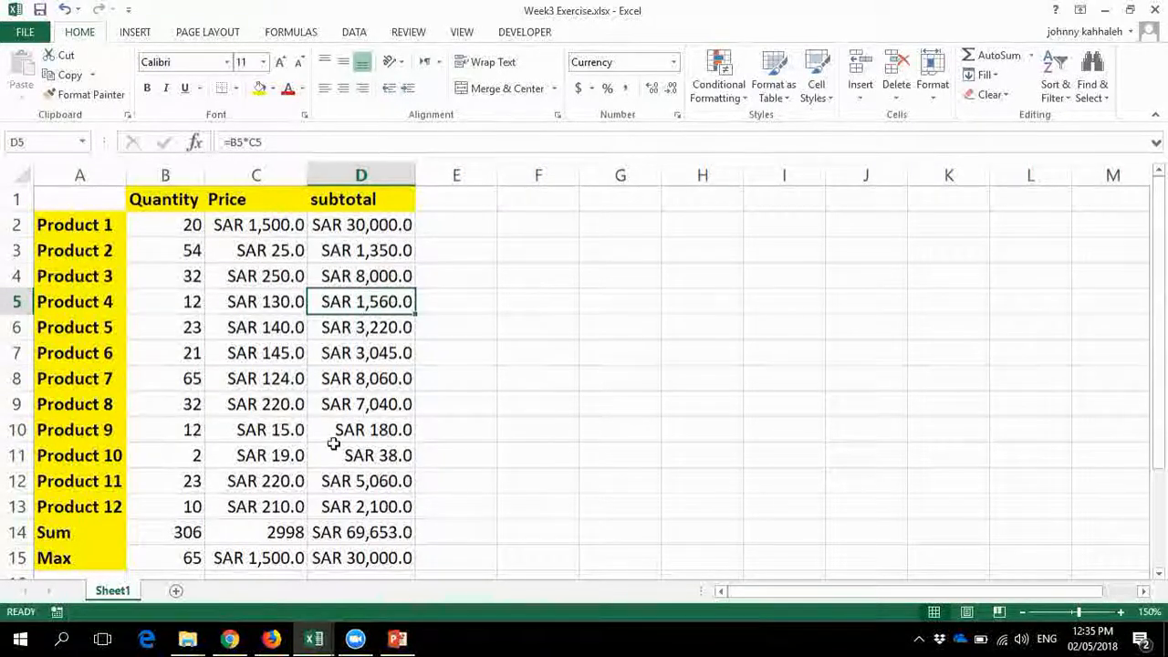
Step: Examine the Sum formulas in B14 and D14 and the Max formula in B15
left_click(188, 530)
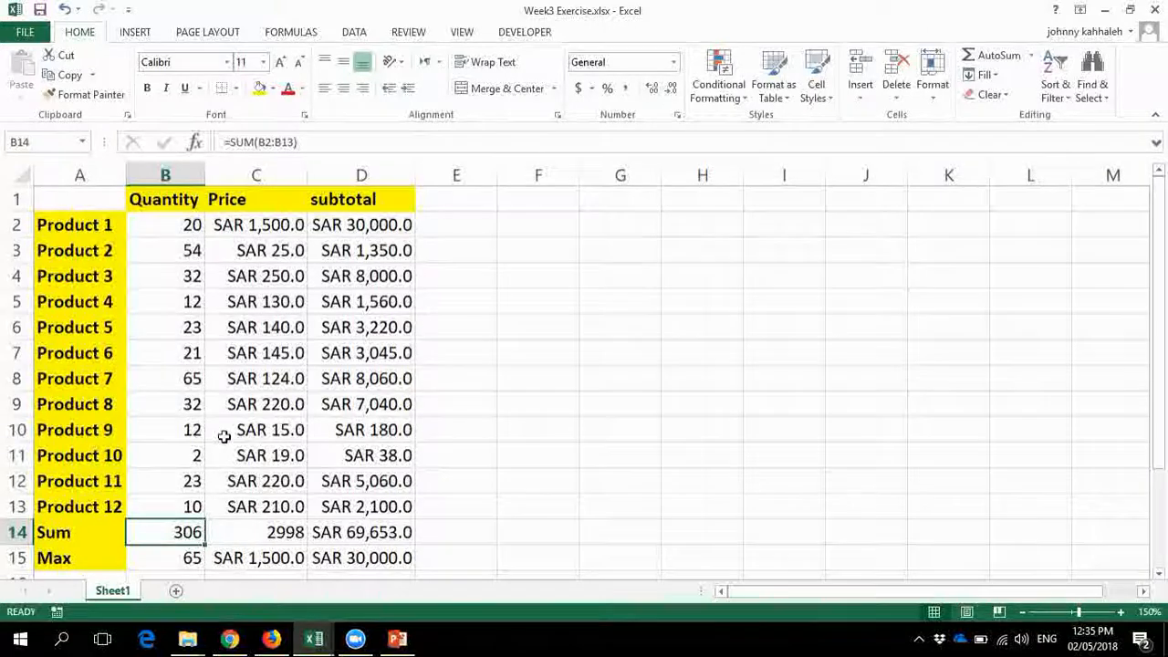
left_click(356, 524)
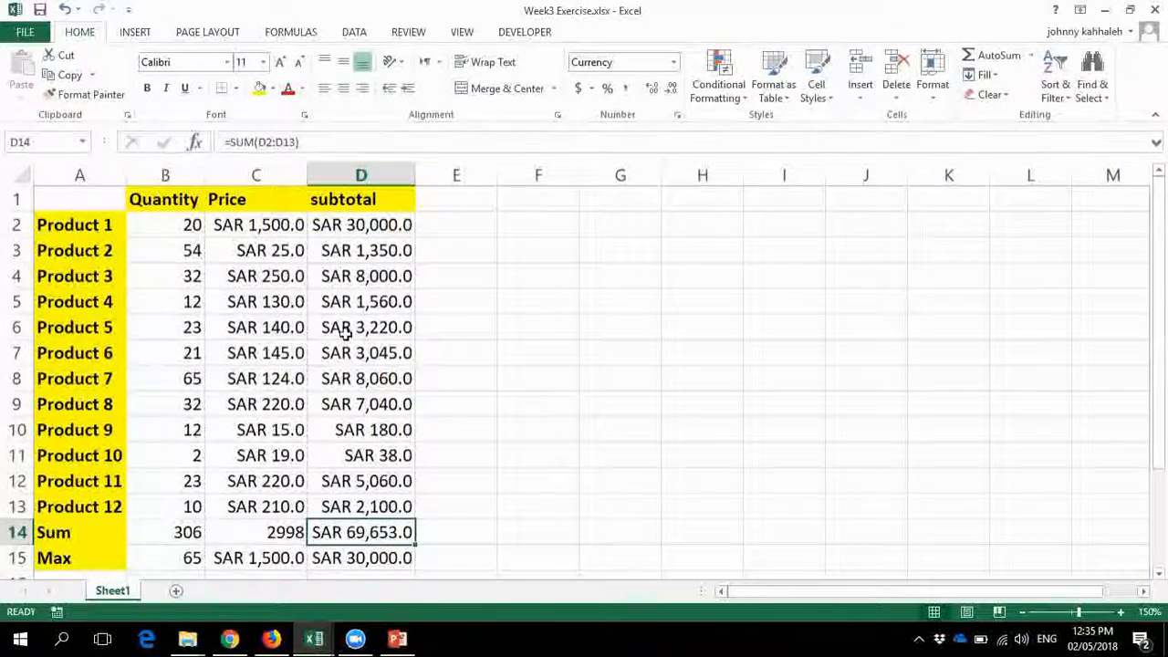
left_click(173, 558)
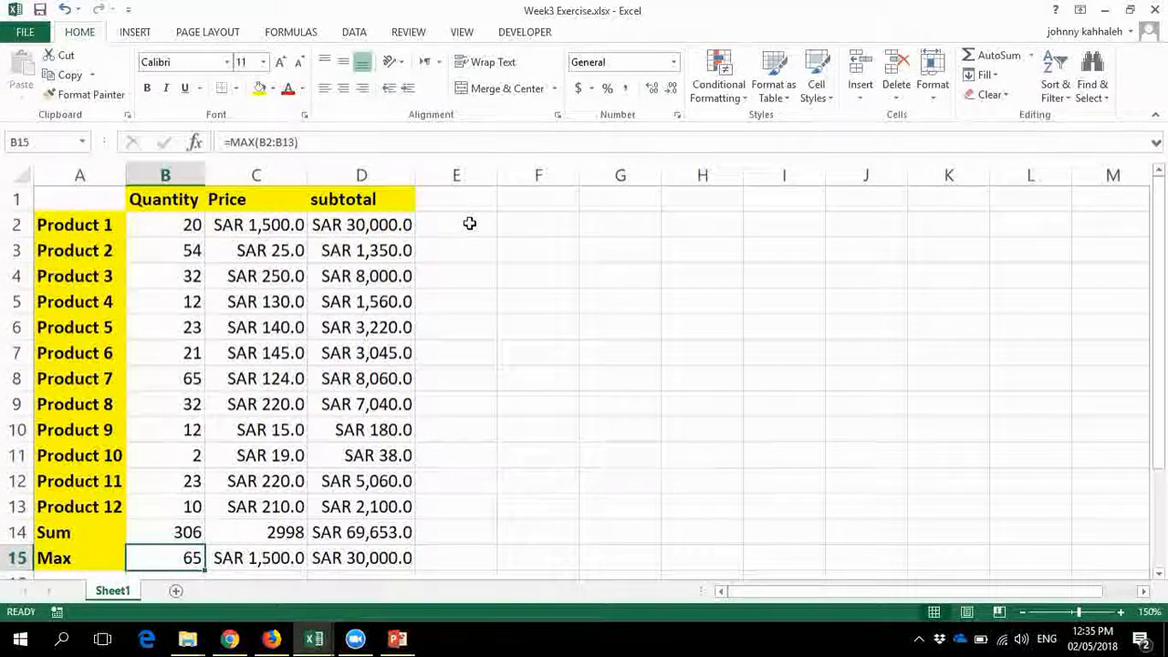
Step: Switch to the PowerPoint presentation and highlight the Module 4 bullets on basic formulas and on basic and advanced functions
key("alt+Tab")
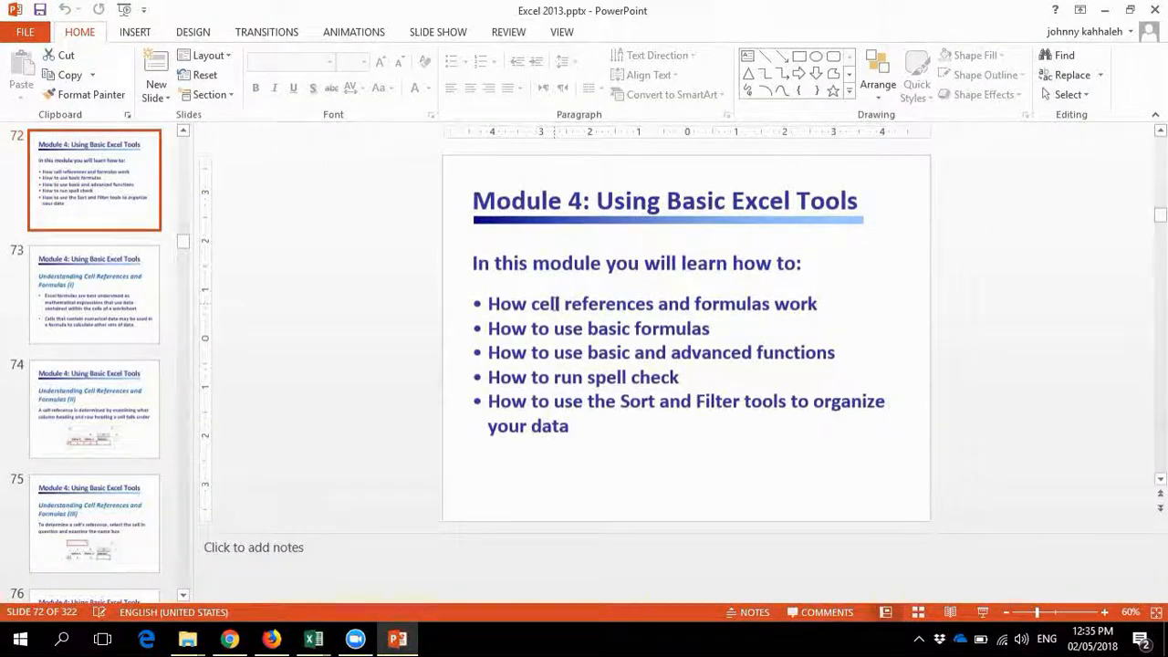
triple_click(554, 304)
left_click_drag(667, 338, 499, 338)
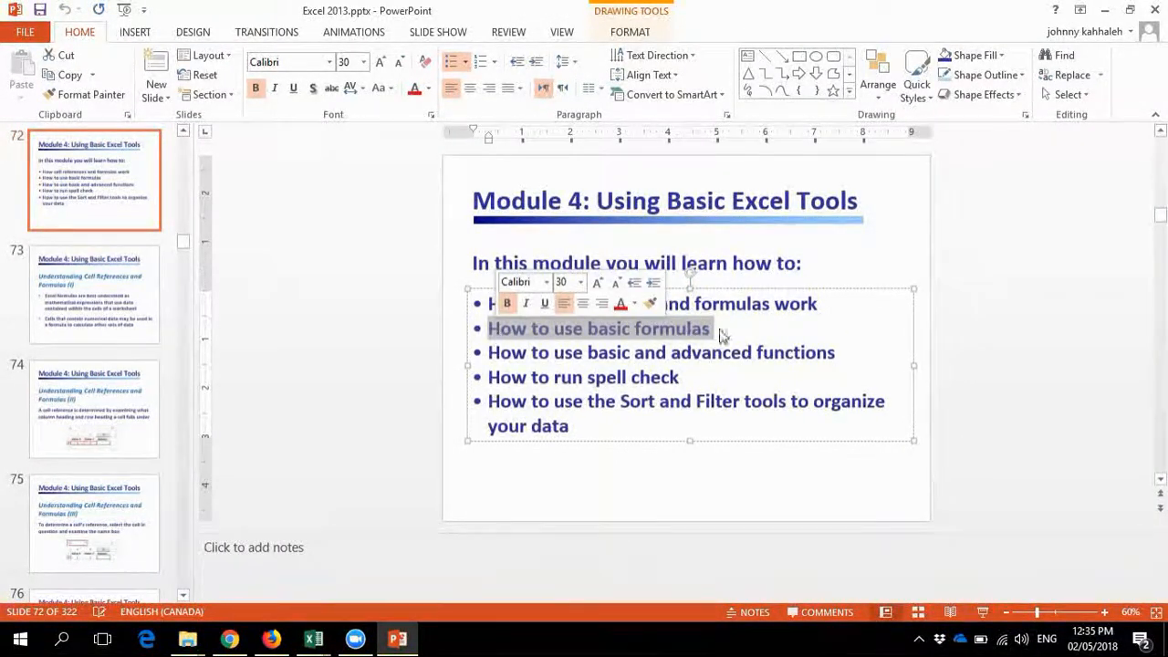
left_click_drag(818, 304, 841, 357)
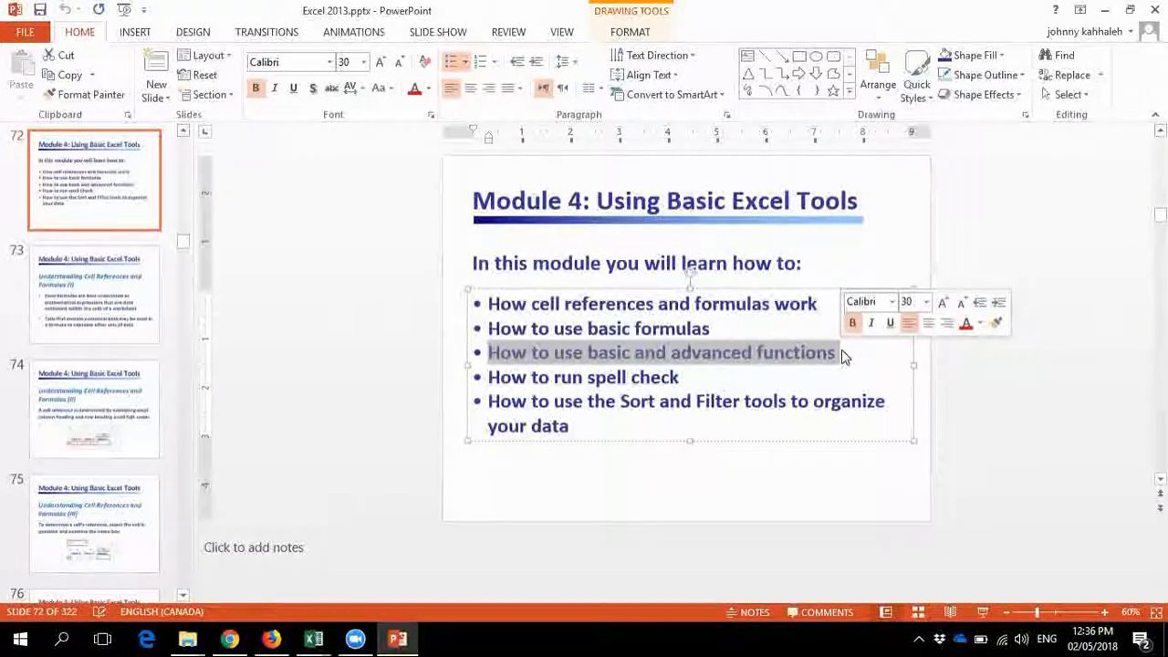
Step: Switch back to the Week3 Exercise workbook in Excel and enter the heading Expensive in F1
key("alt+Tab")
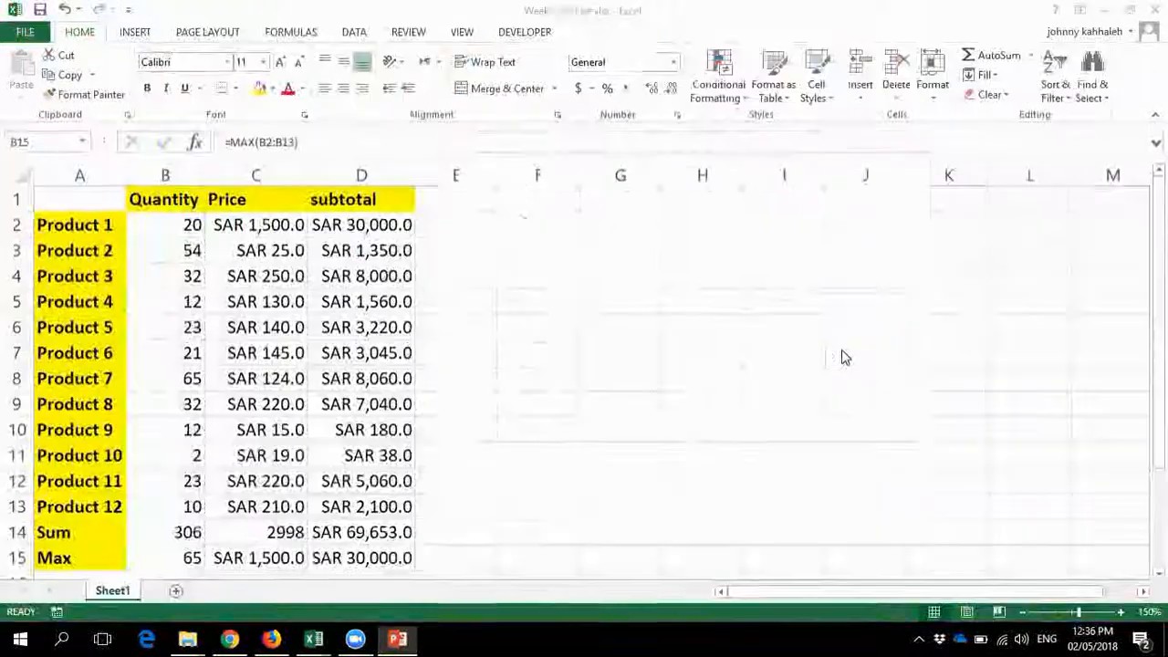
left_click(476, 230)
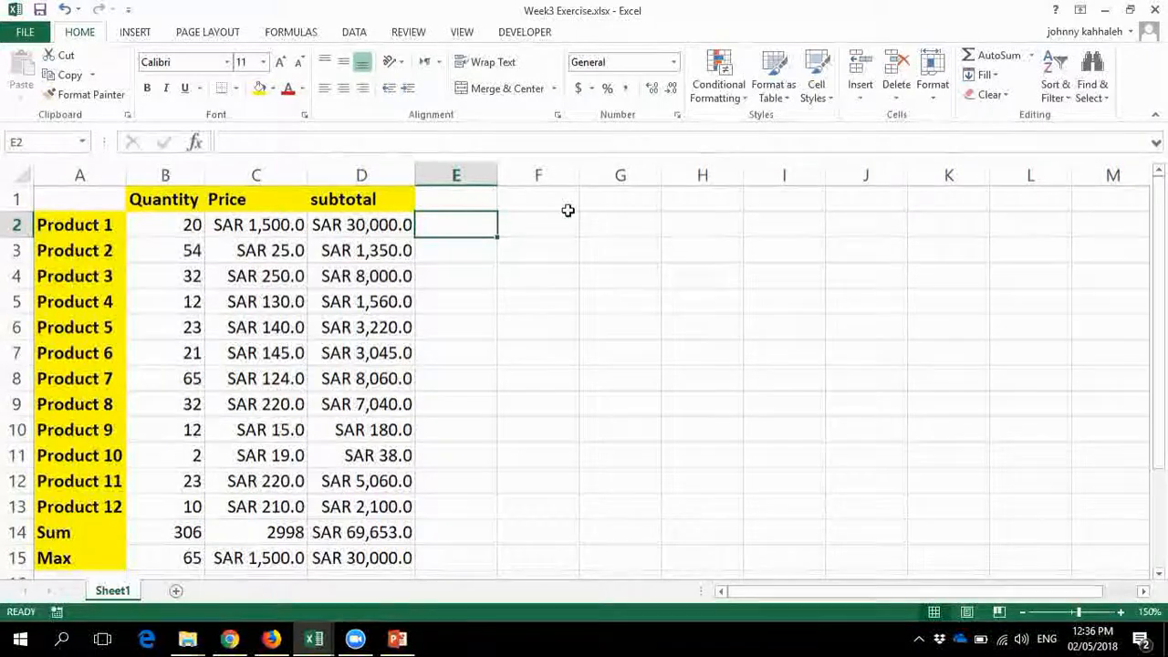
left_click(514, 190)
type("Ex")
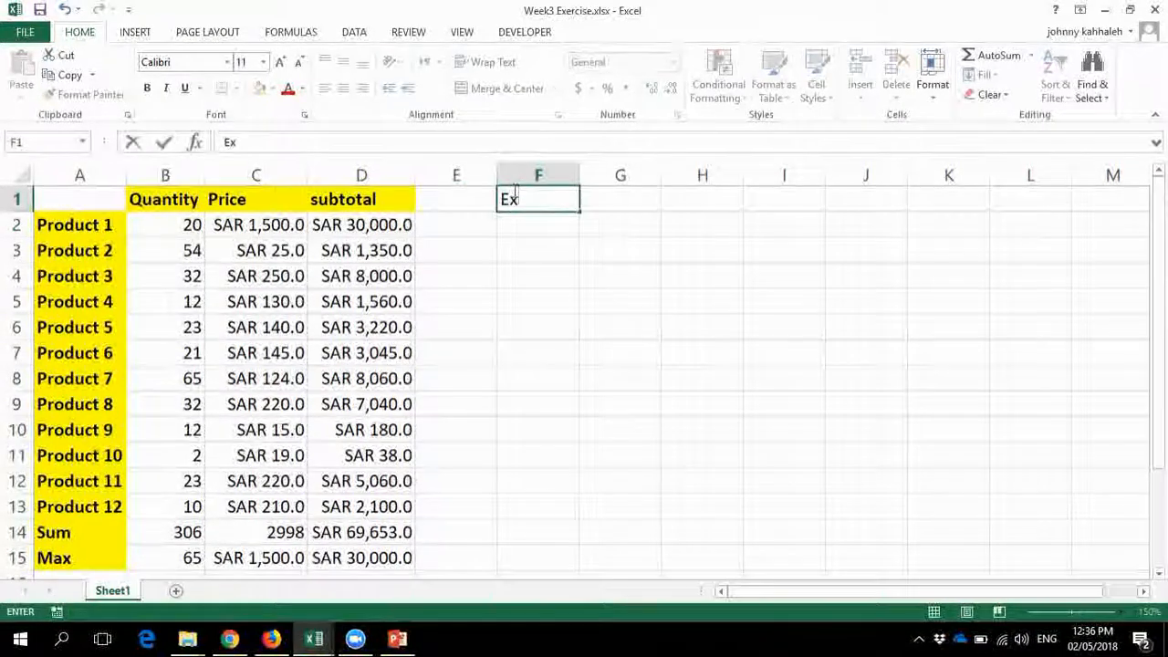
type("penive")
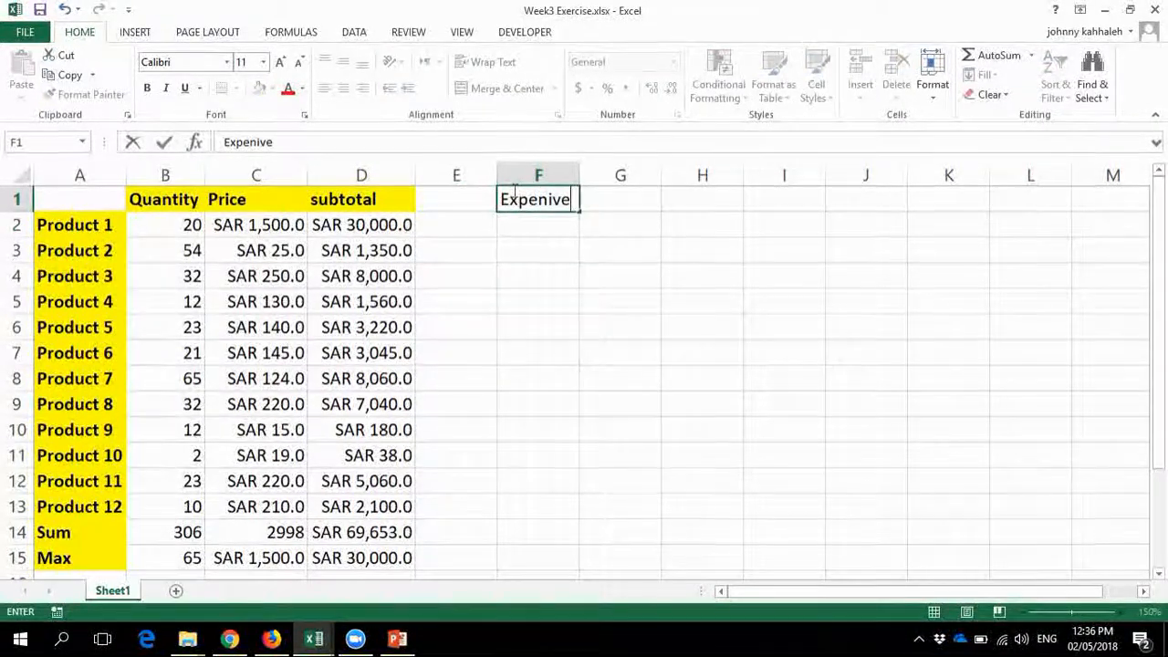
key("BackSpace")
key("BackSpace")
key("BackSpace")
type("s")
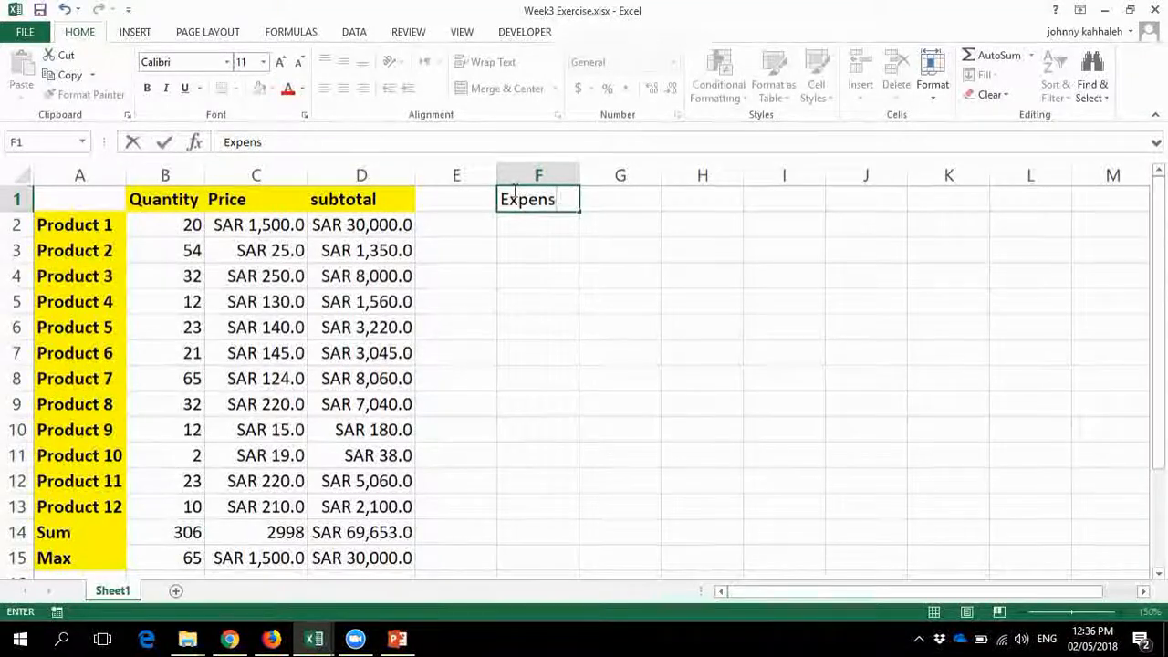
Step: Enter the heading Cheap in G1, next to the Expensive heading
key("Tab")
type("Cheao")
key("BackSpace")
type("p")
key("Return")
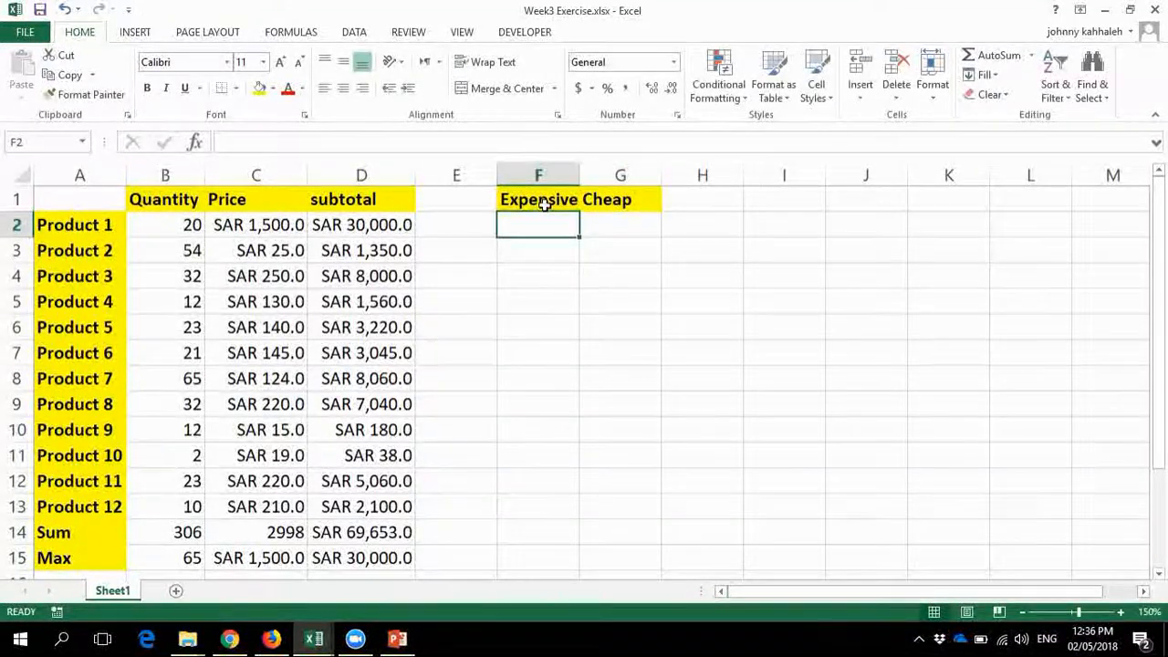
Step: Enter the criterion >8000 in F2 under the Expensive heading
left_click(543, 204)
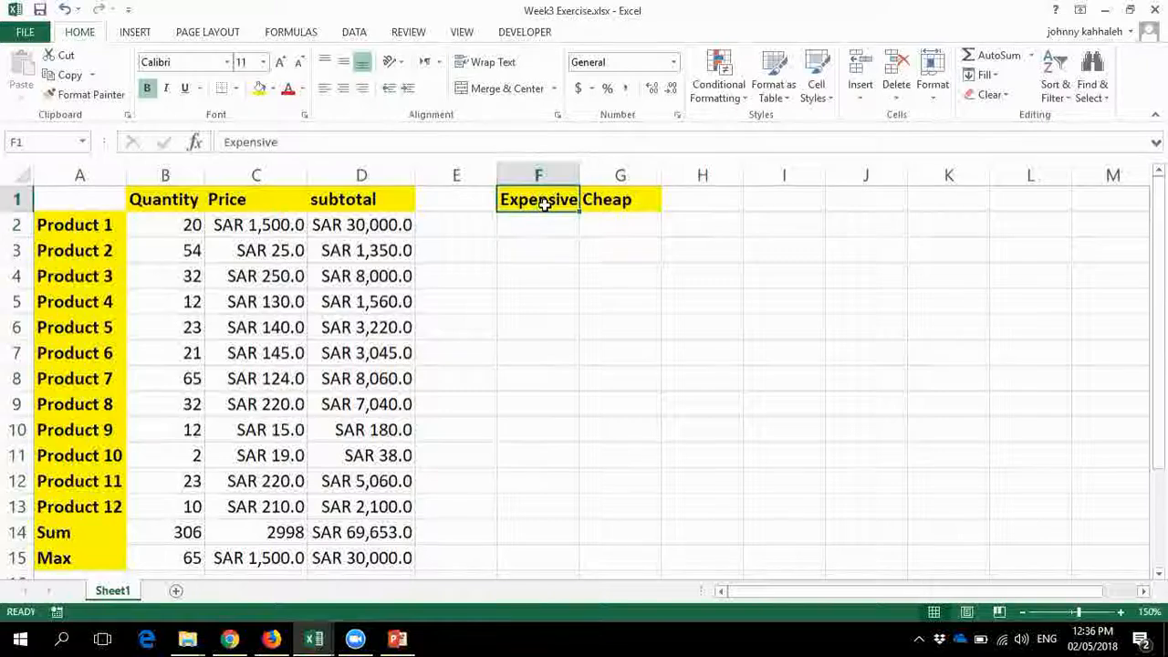
left_click(628, 215)
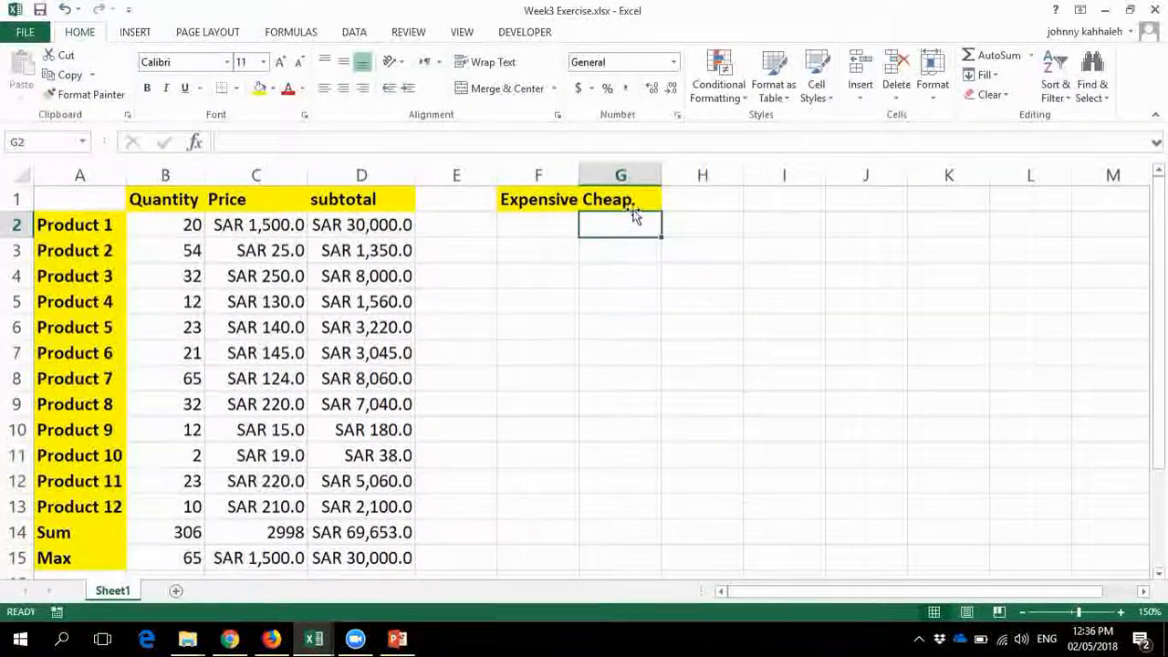
left_click(548, 224)
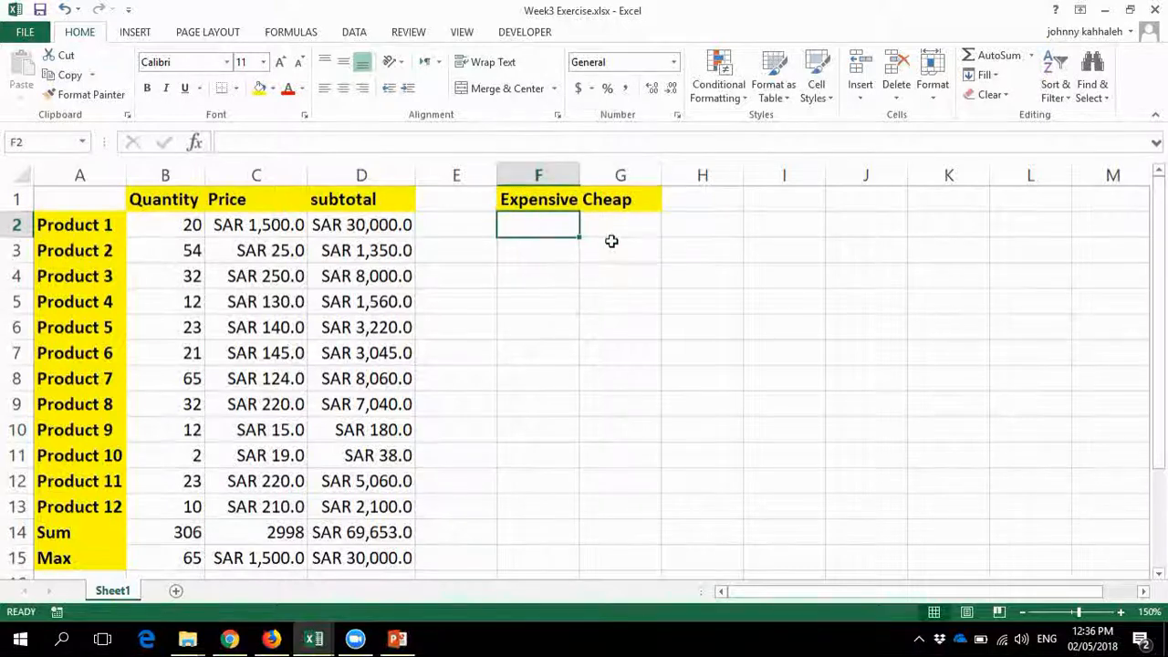
type(">")
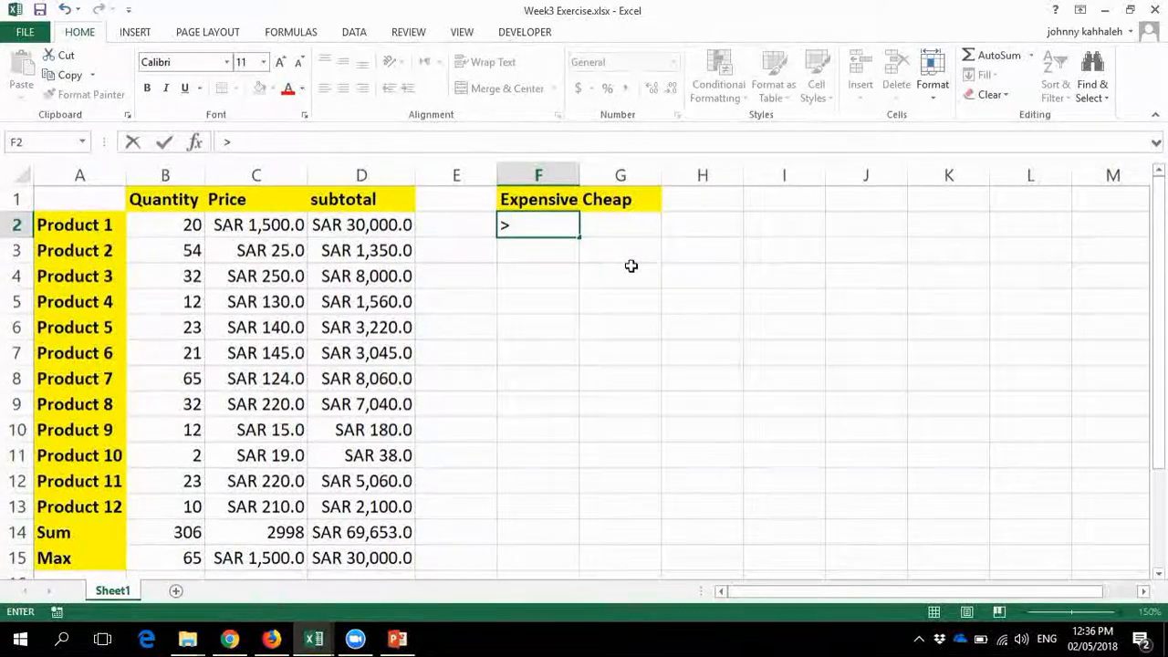
type("8000")
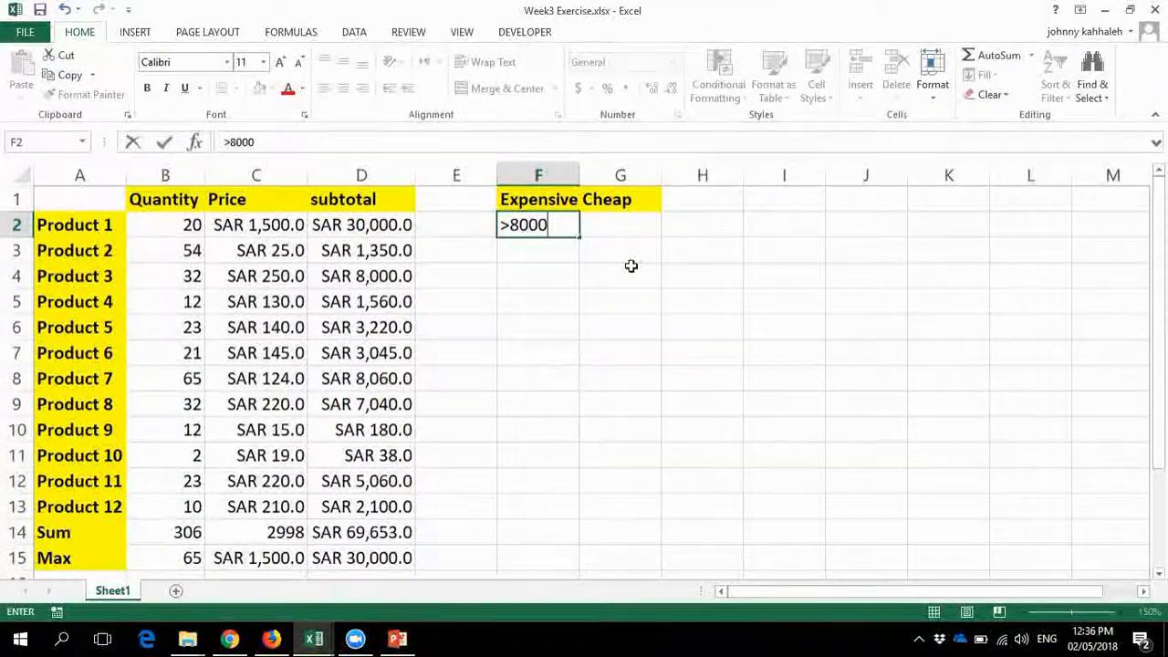
key("Return")
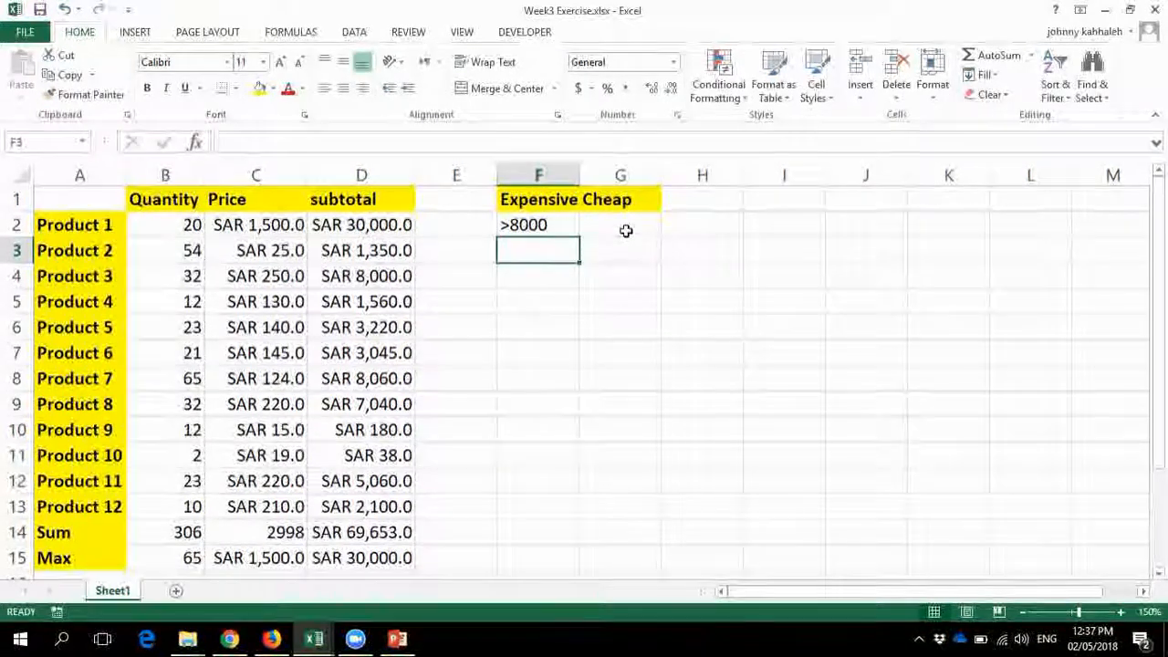
Step: Enter the criterion <8000 in G2 under the Cheap heading
left_click(626, 230)
type("M<")
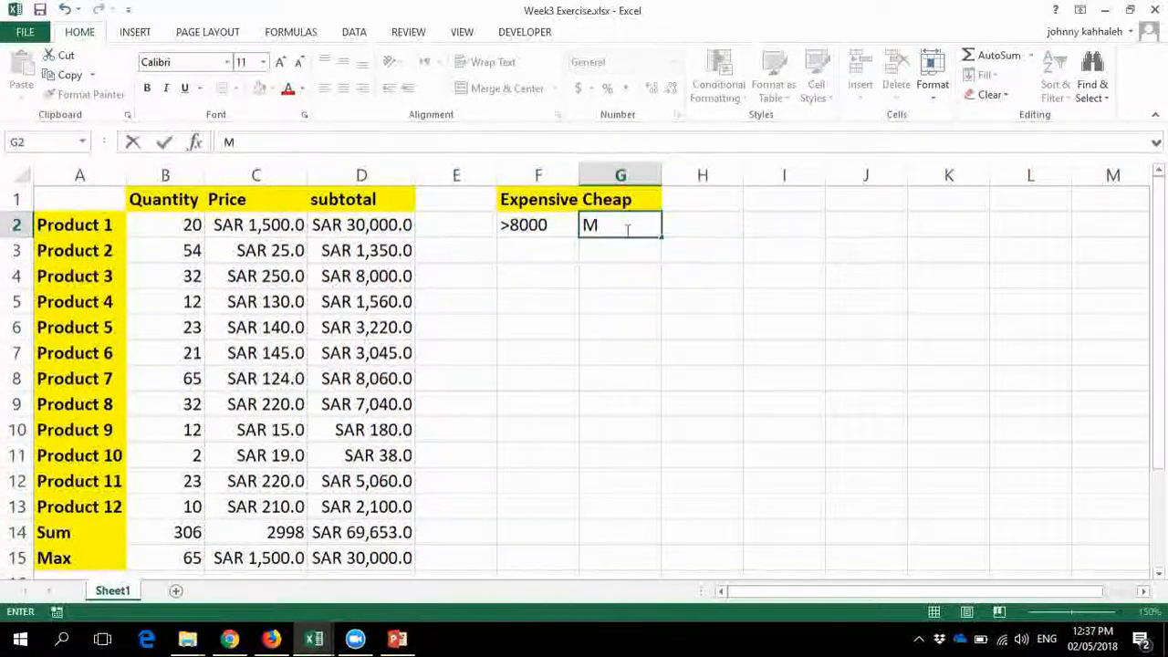
key("BackSpace")
type("<")
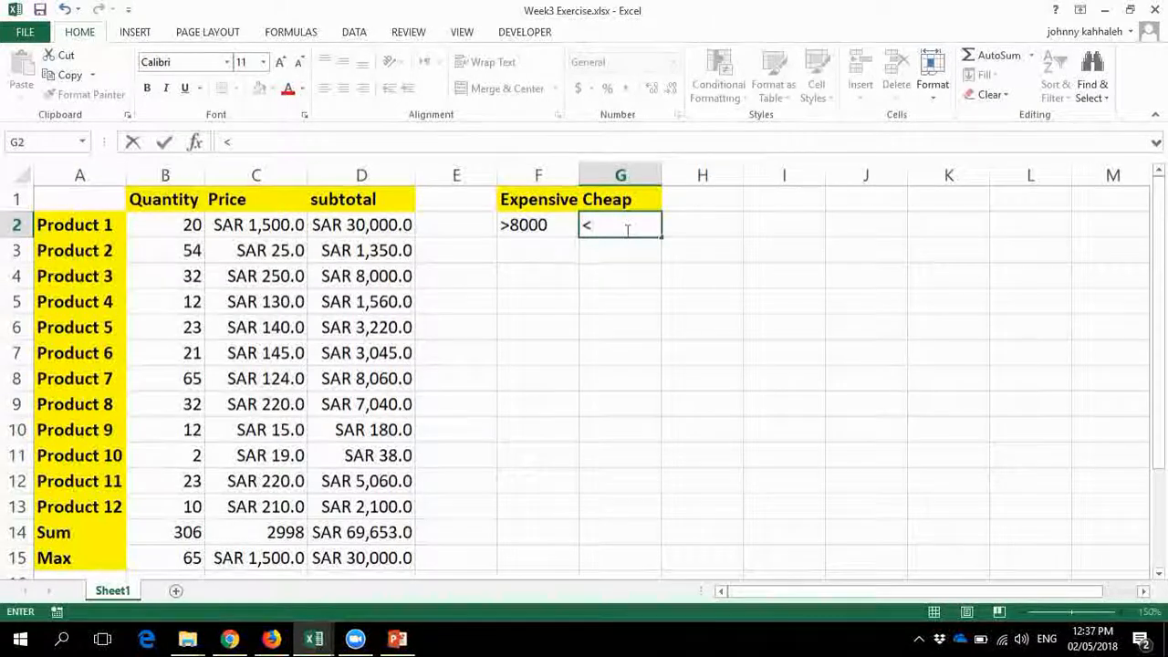
type("8000")
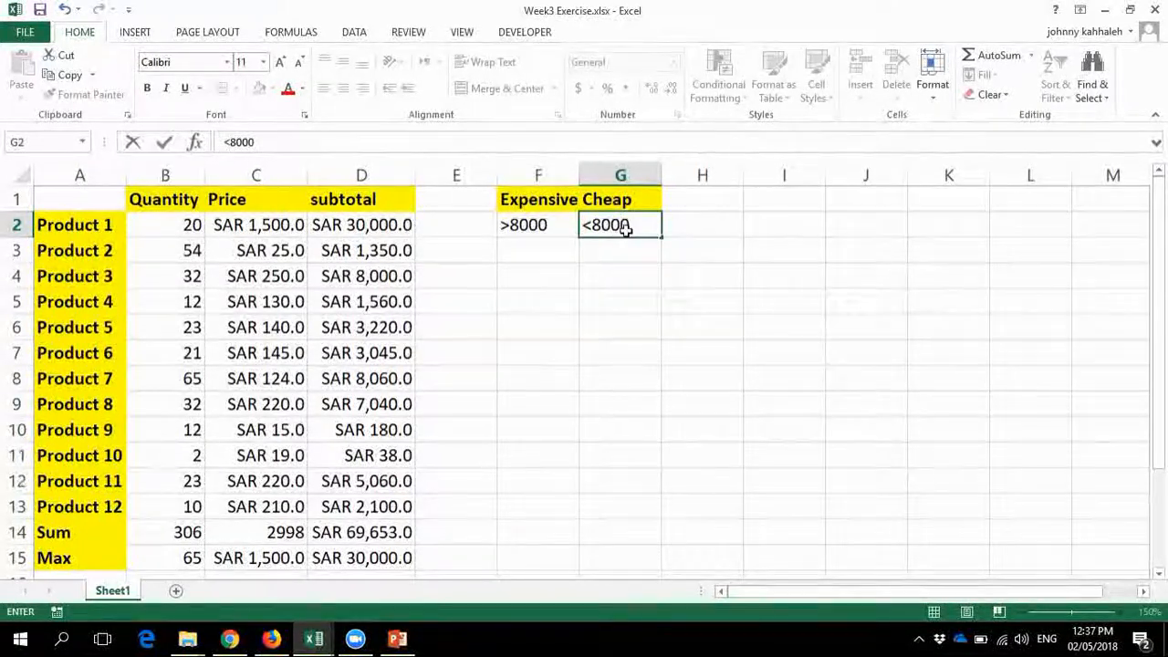
key("Return")
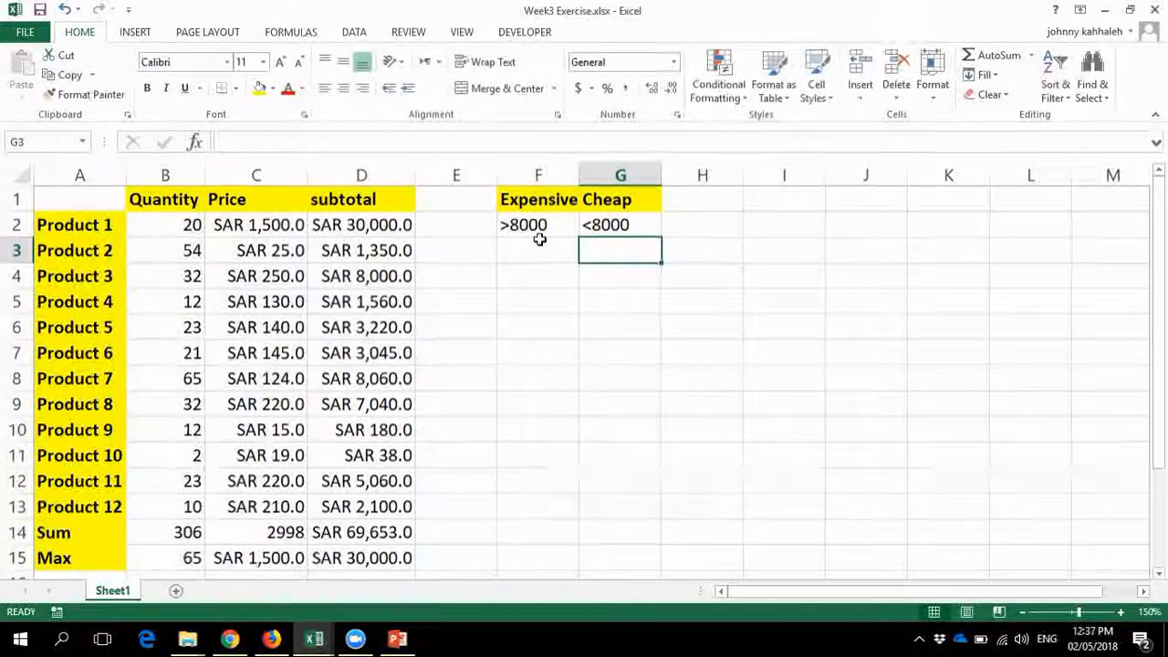
Step: Enter the label Expensive in E2 for Product 1 and cheap in E3 for Product 2
left_click(459, 228)
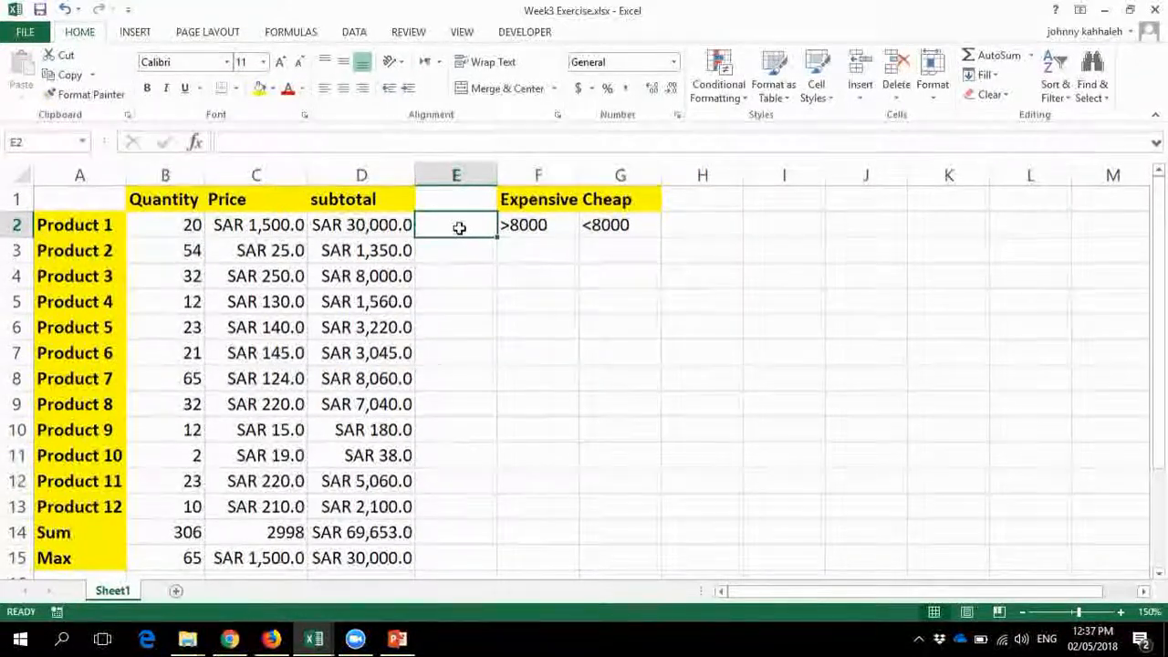
left_click_drag(459, 234, 447, 512)
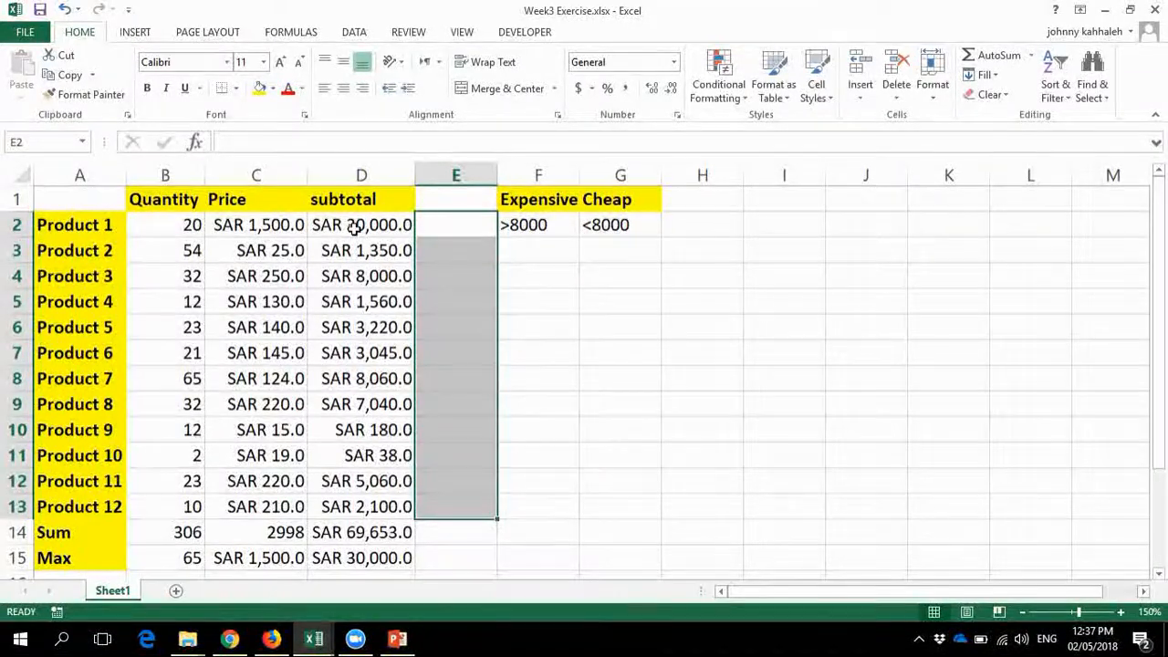
left_click(448, 229)
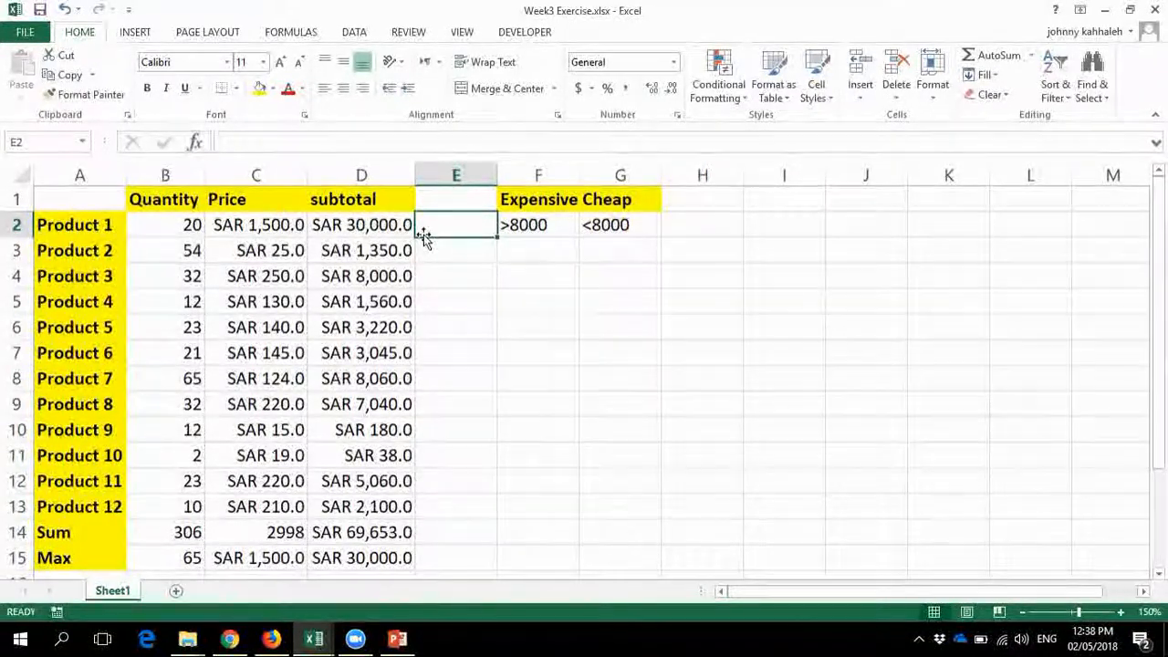
type("E")
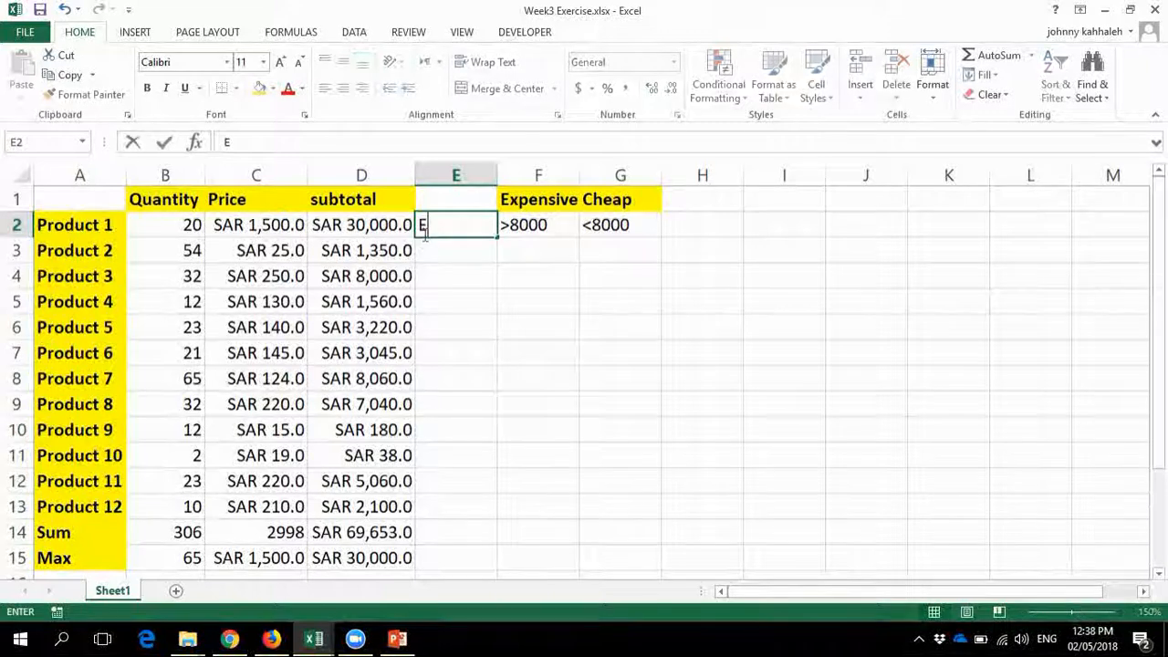
type("xpensive")
key("Return")
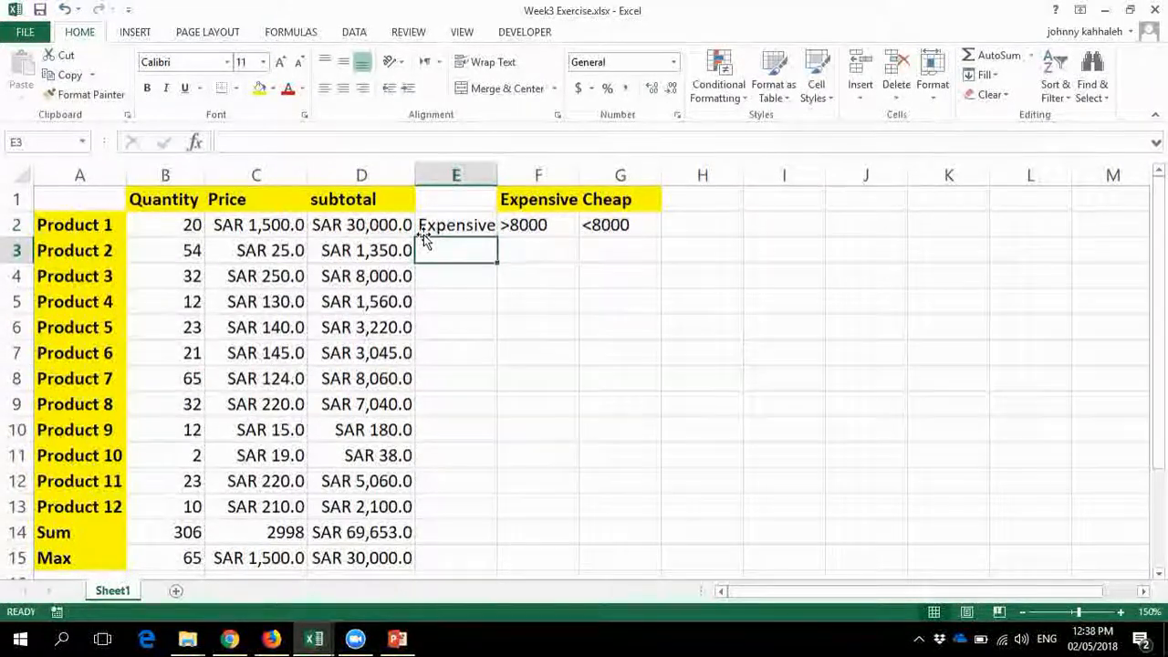
type("cheap")
key("Return")
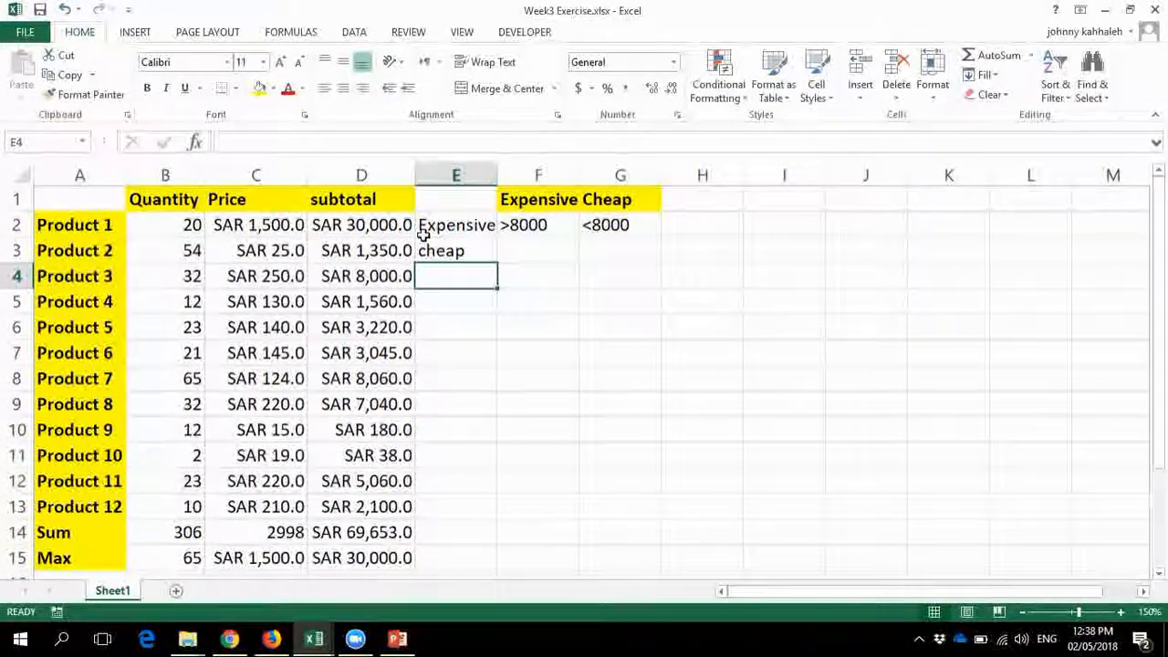
Step: Change the criterion in F2 under the Expensive heading to >=8000
left_click(514, 226)
double_click(514, 227)
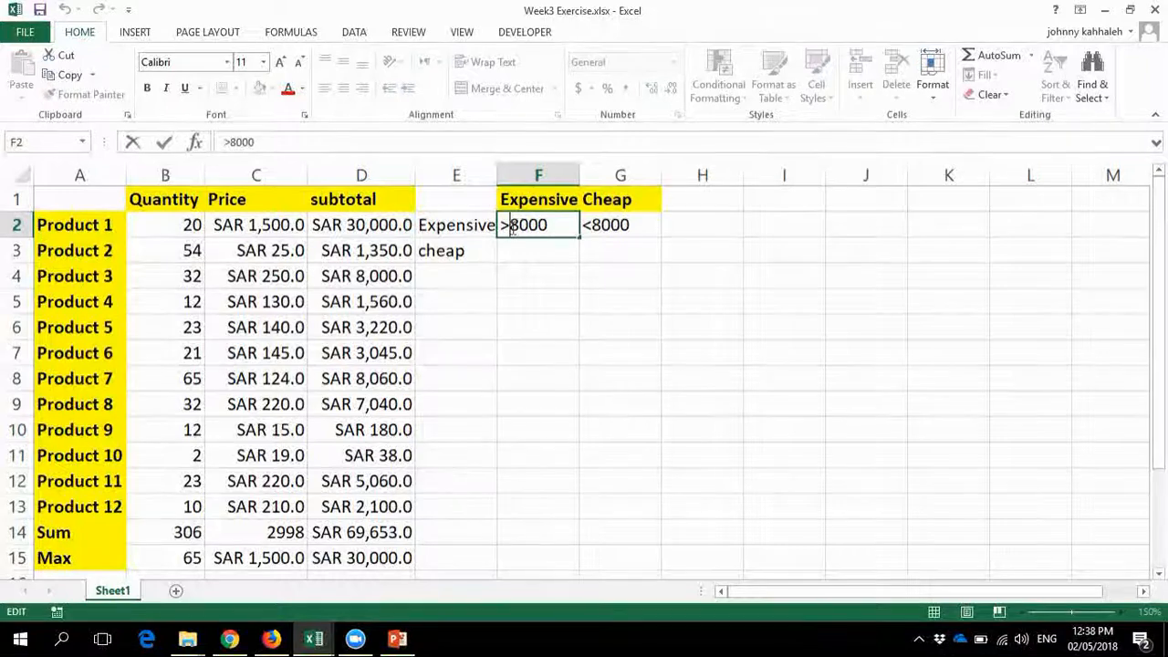
key("BackSpace")
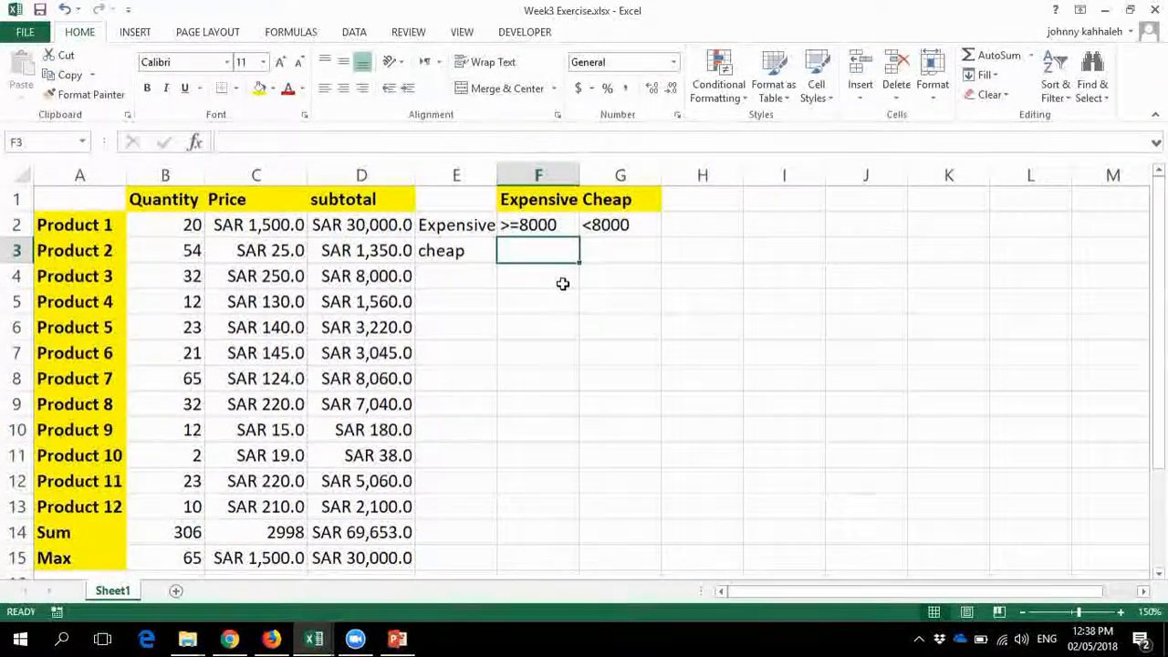
Step: Label Products 3 to 8 in E4:E9 by hand as Expensive, cheap, cheap, cheap, Expensive and cheap
left_click(462, 275)
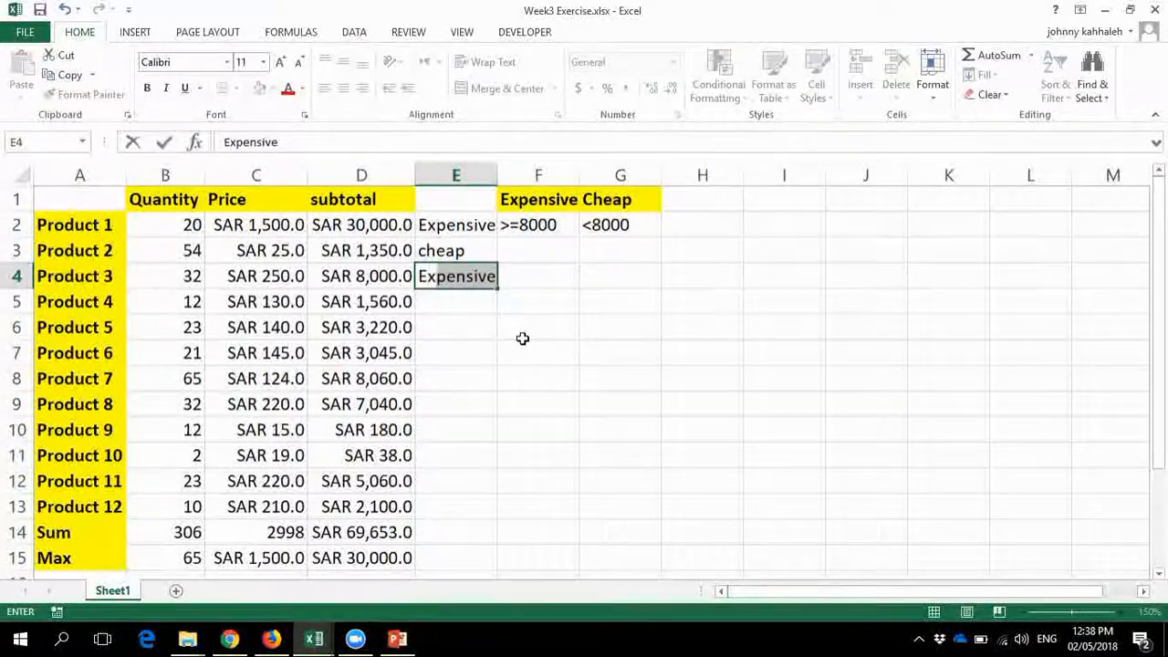
type("E")
key("Return")
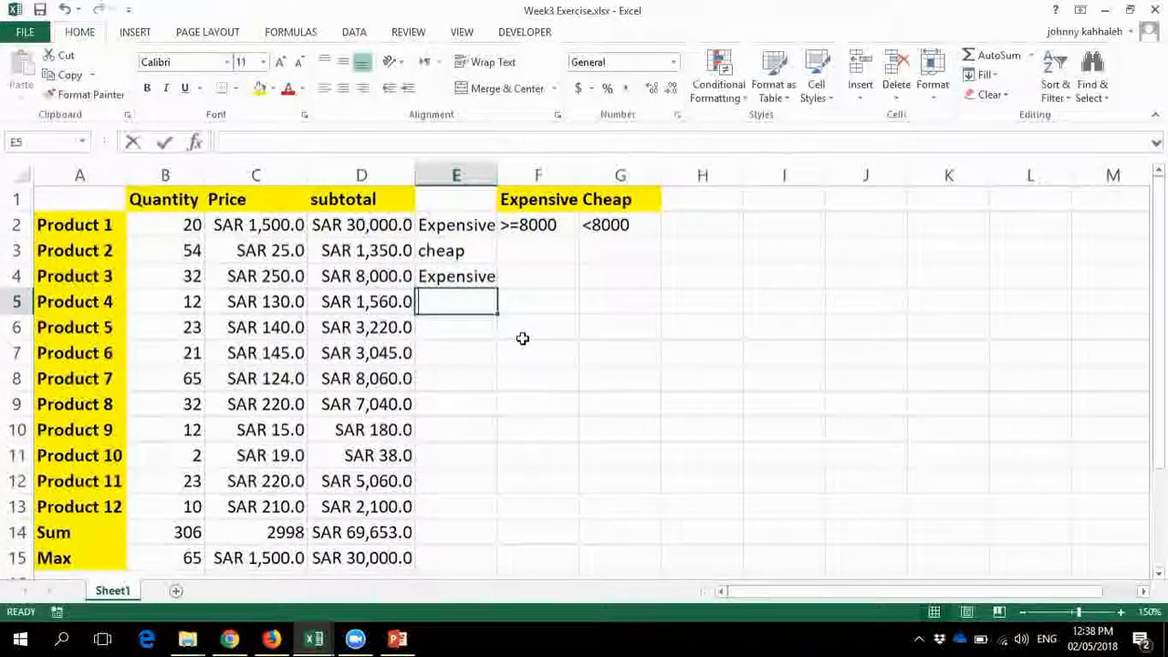
type("c")
key("Return")
type("cheap")
key("Return")
type("cheap")
key("Return")
type("expensive")
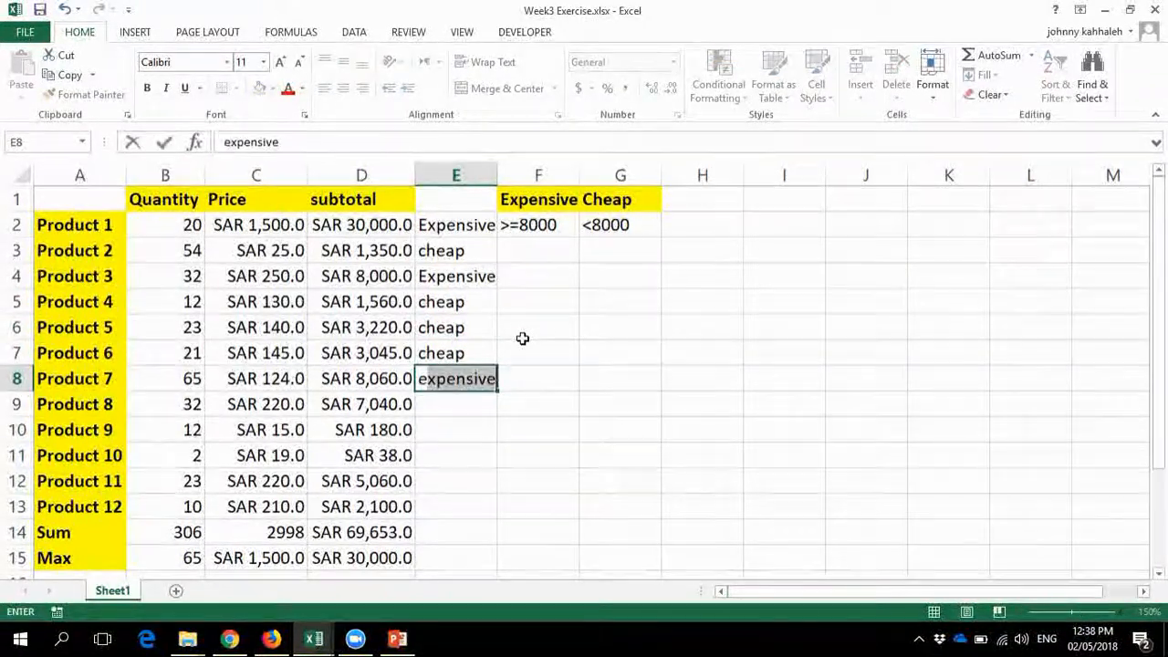
key("Return")
type("cheap")
key("Return")
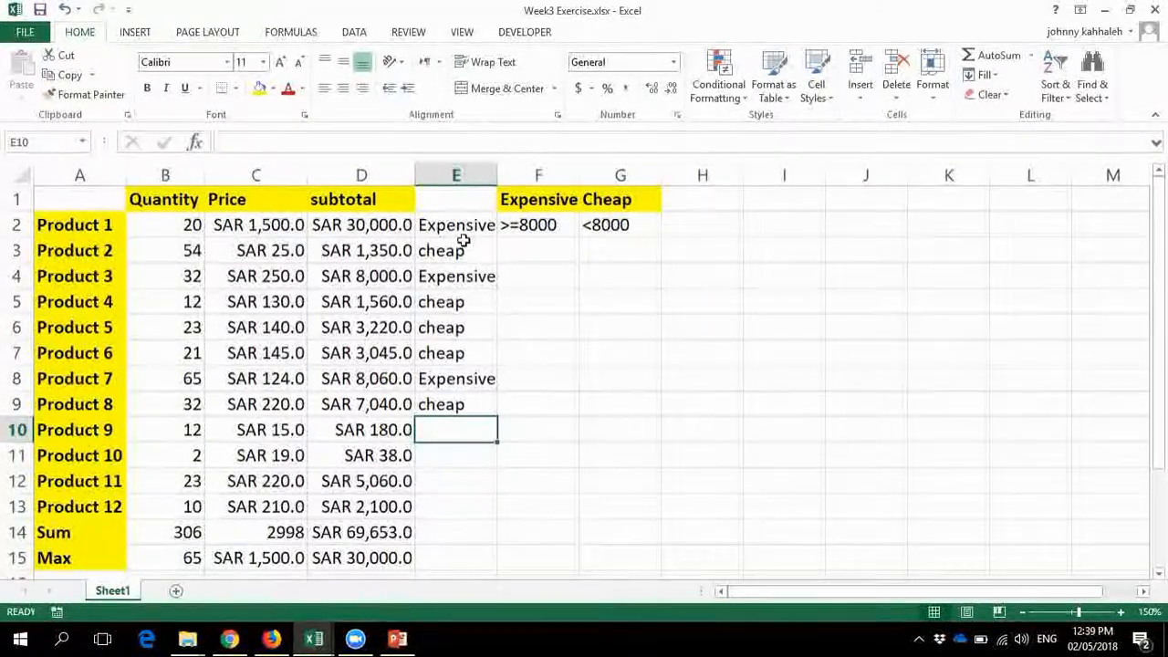
Step: Clear the manually entered price labels from E2:E10
left_click_drag(460, 228, 459, 418)
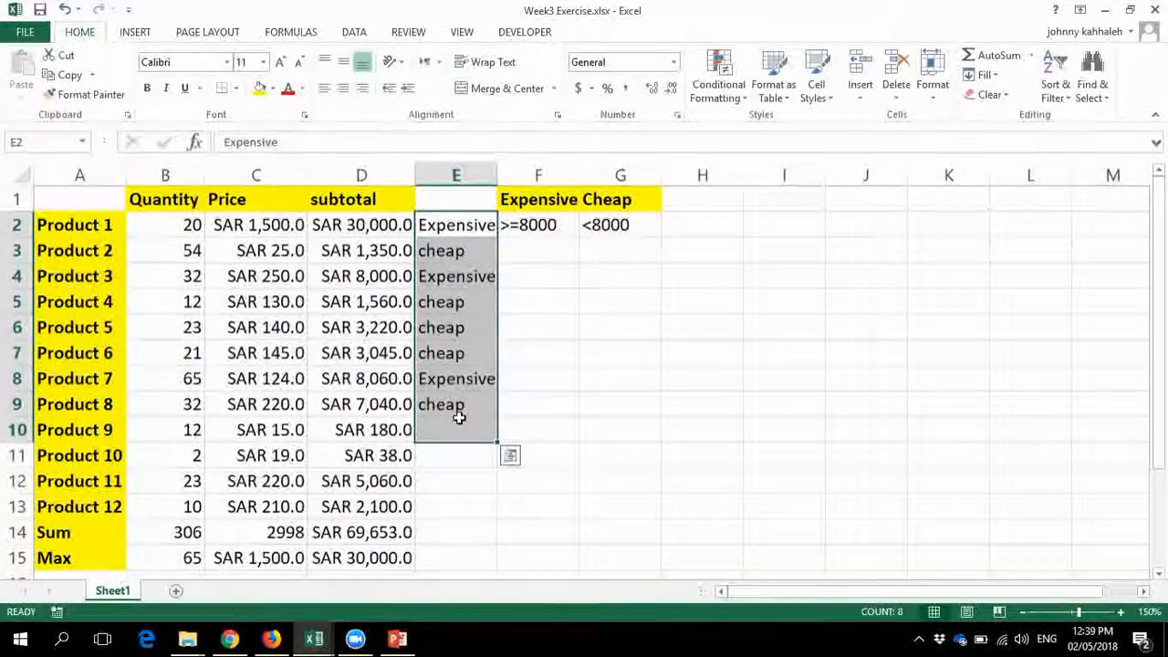
key("Delete")
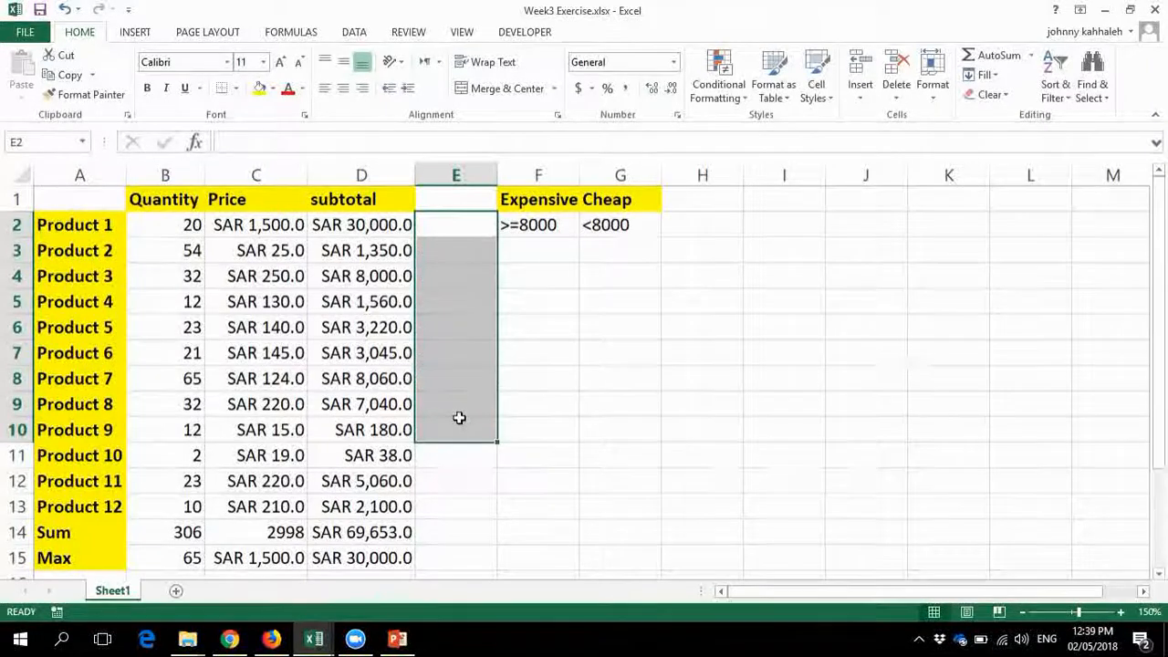
left_click(454, 228)
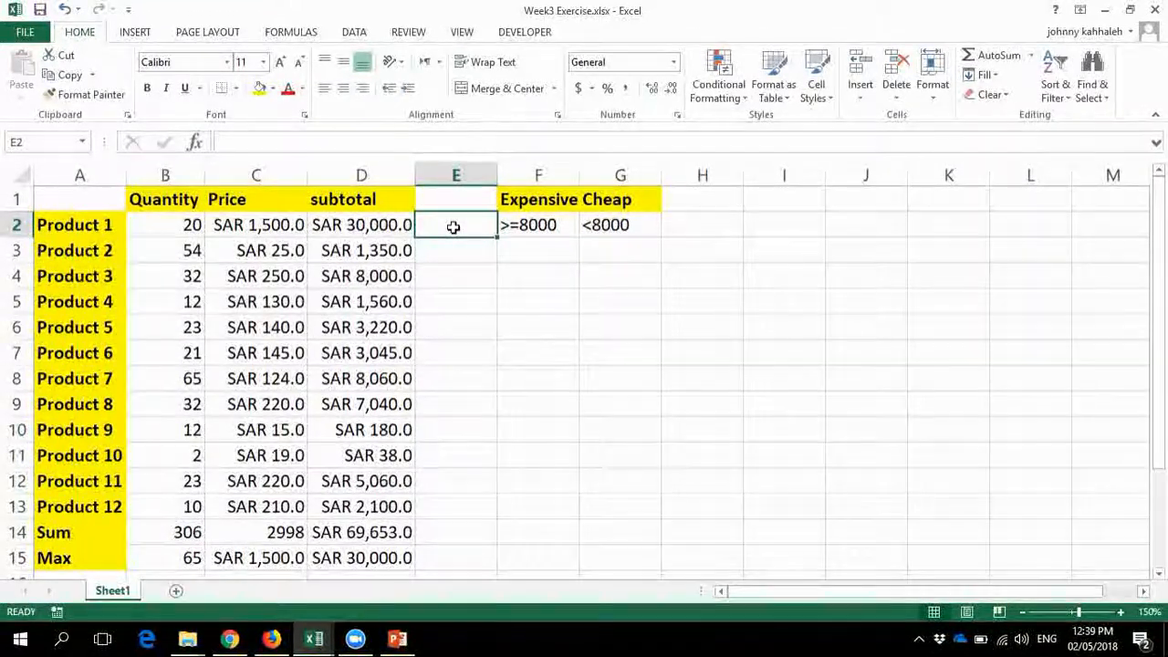
Step: Examine the Insert Function dialog and the list of logical functions, including the description of IF
left_click(291, 32)
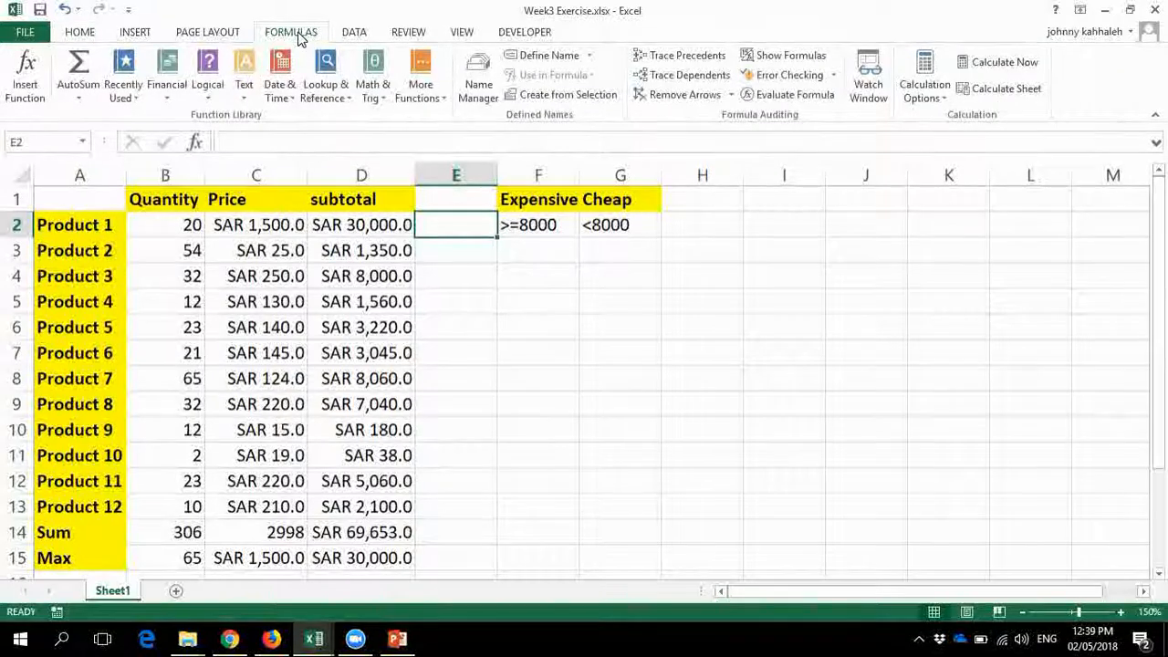
left_click(25, 77)
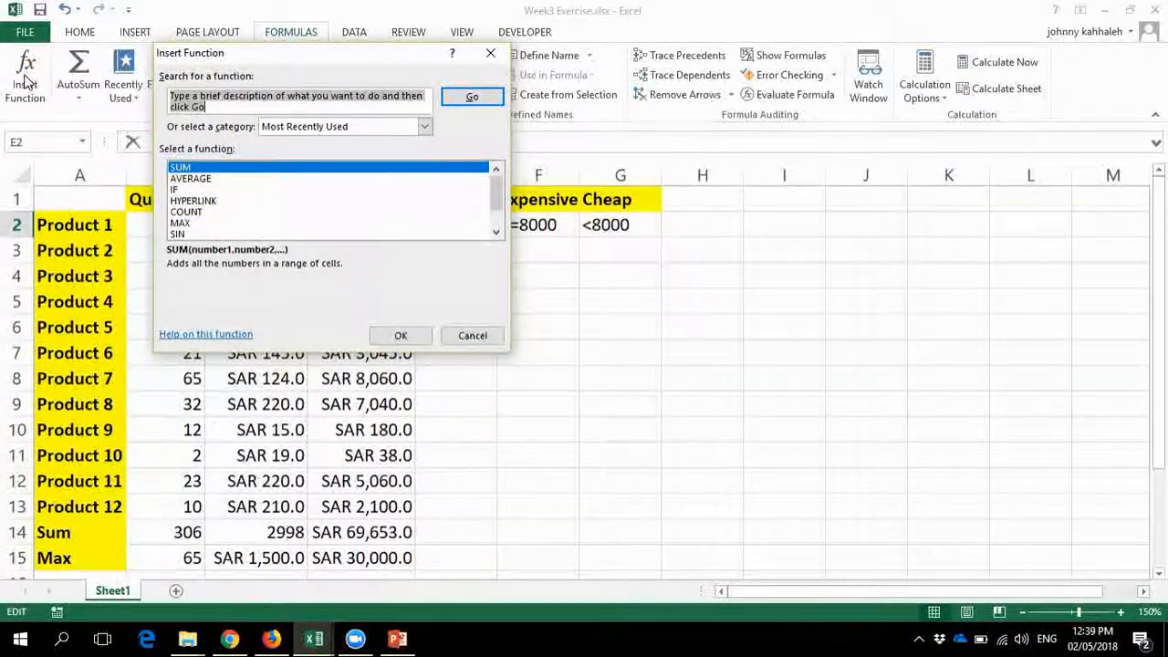
left_click(491, 55)
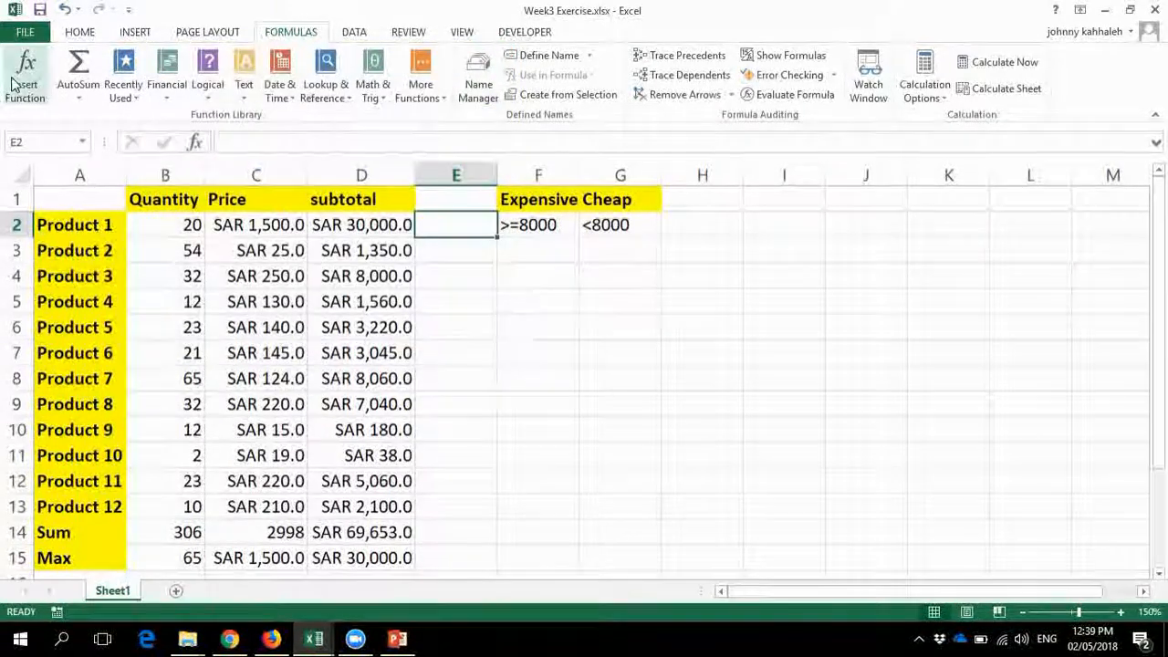
left_click(208, 78)
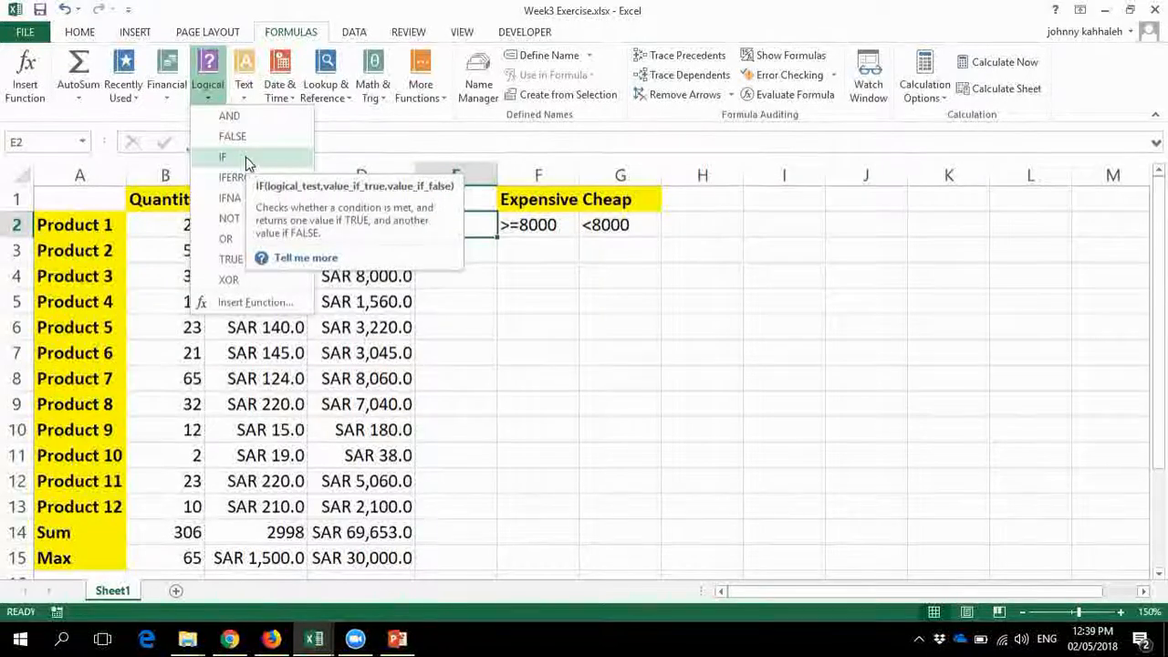
left_click(666, 401)
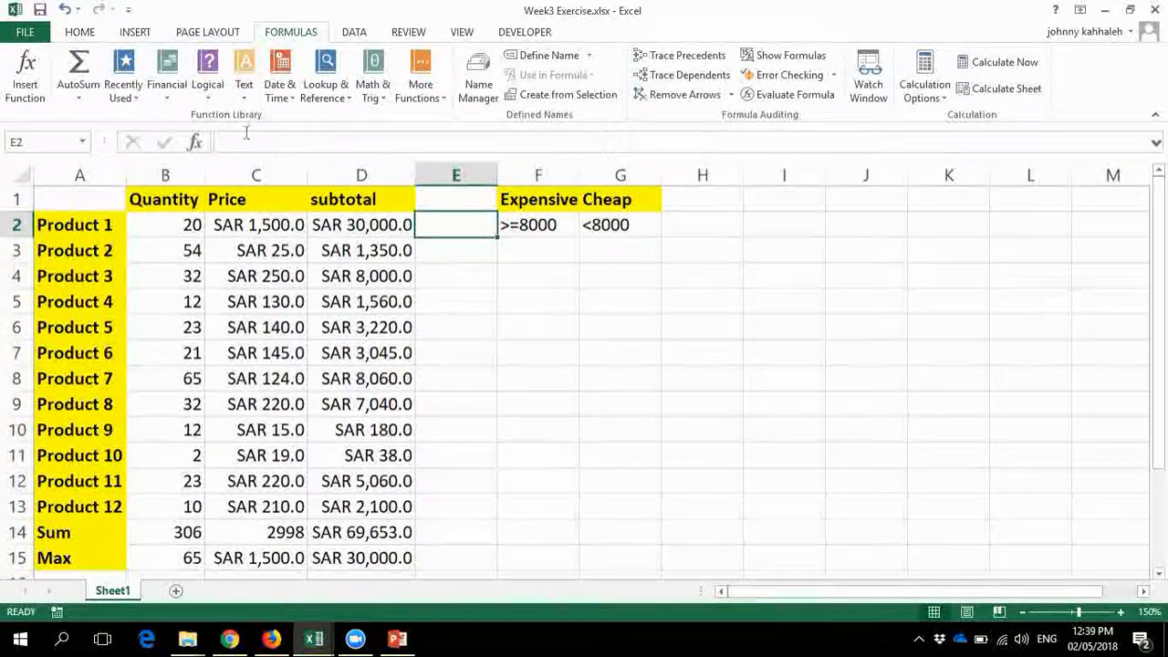
left_click(219, 35)
left_click(289, 37)
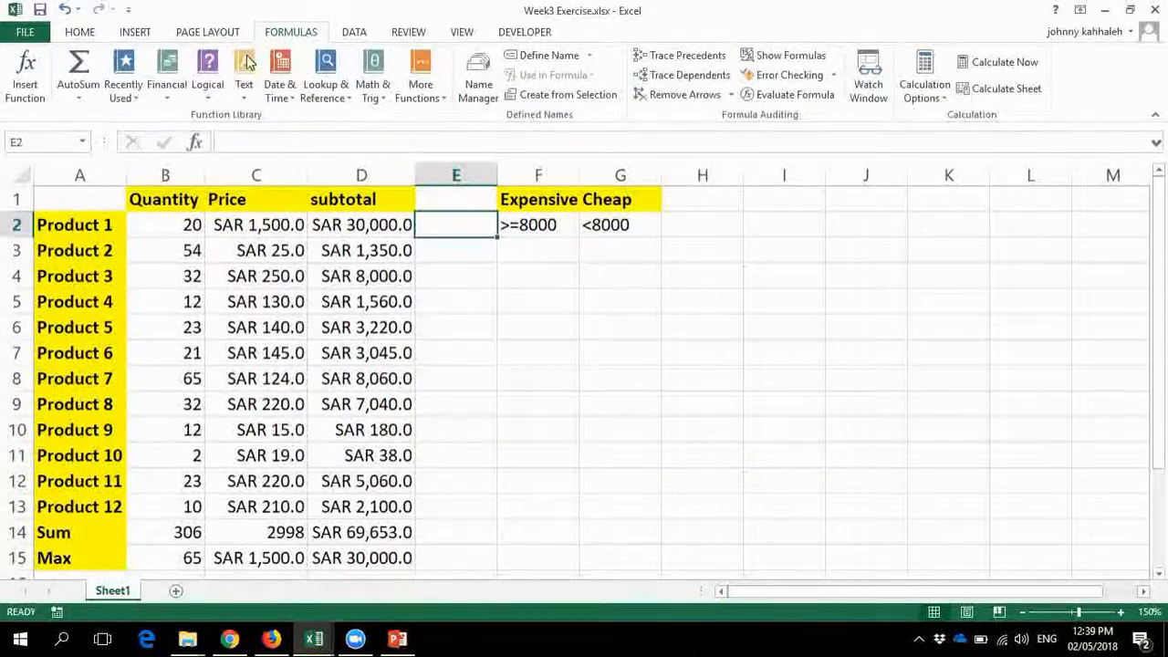
Step: Insert an IF function in E2 with the logical test D2>=8000
left_click(209, 92)
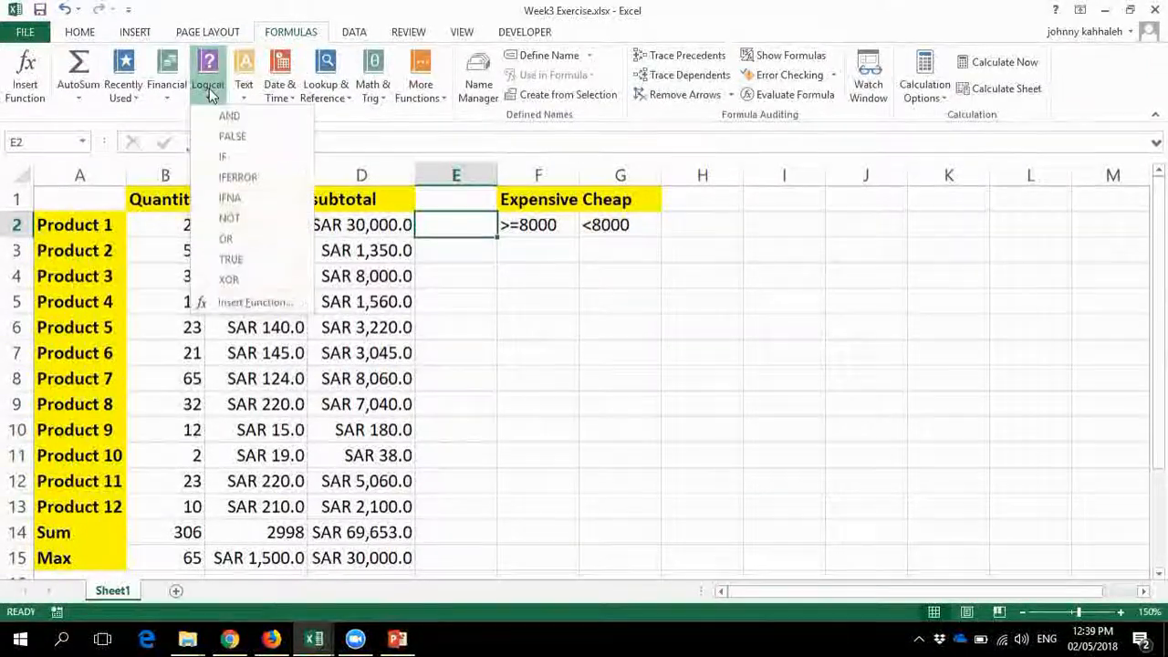
left_click(234, 155)
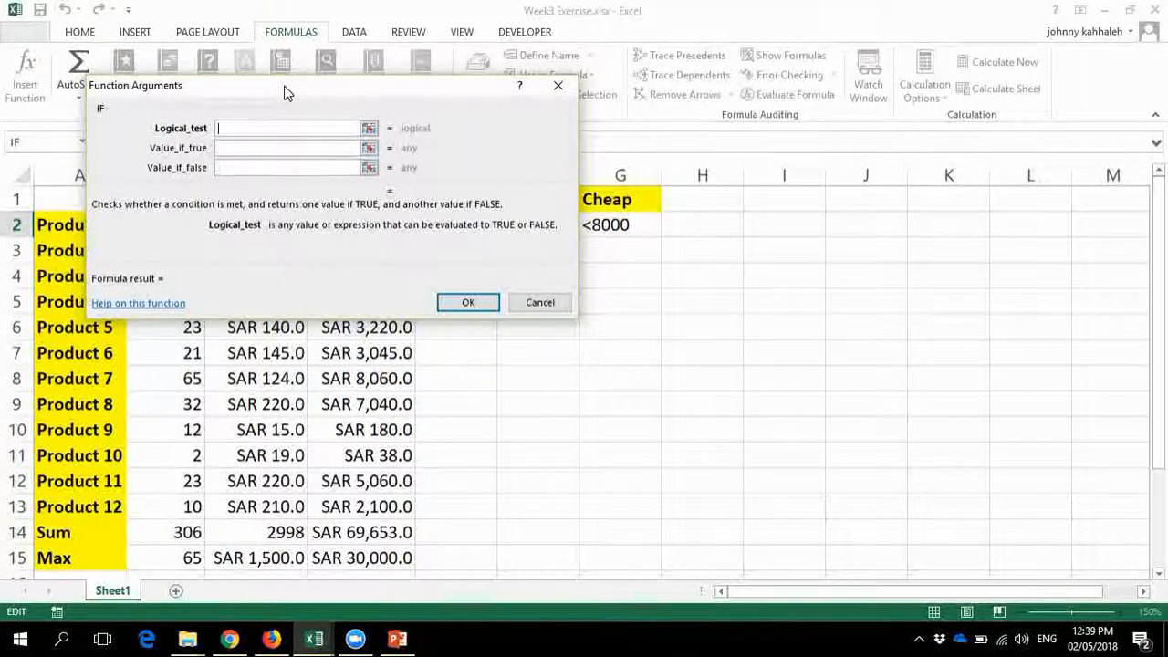
left_click_drag(285, 92, 650, 97)
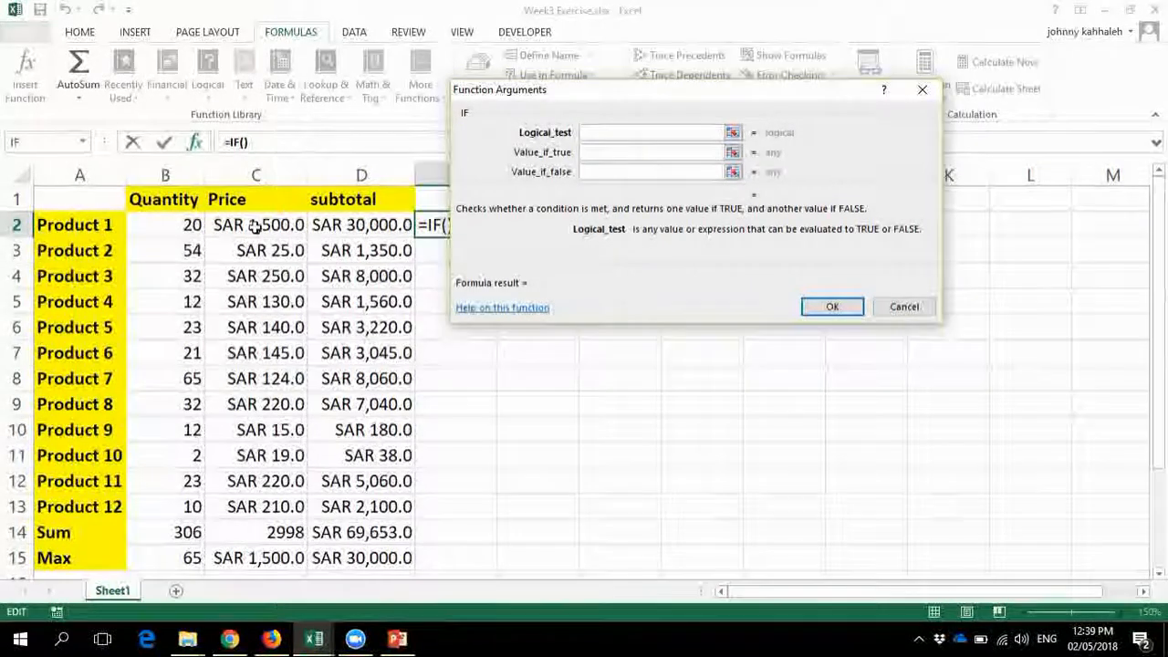
left_click(356, 225)
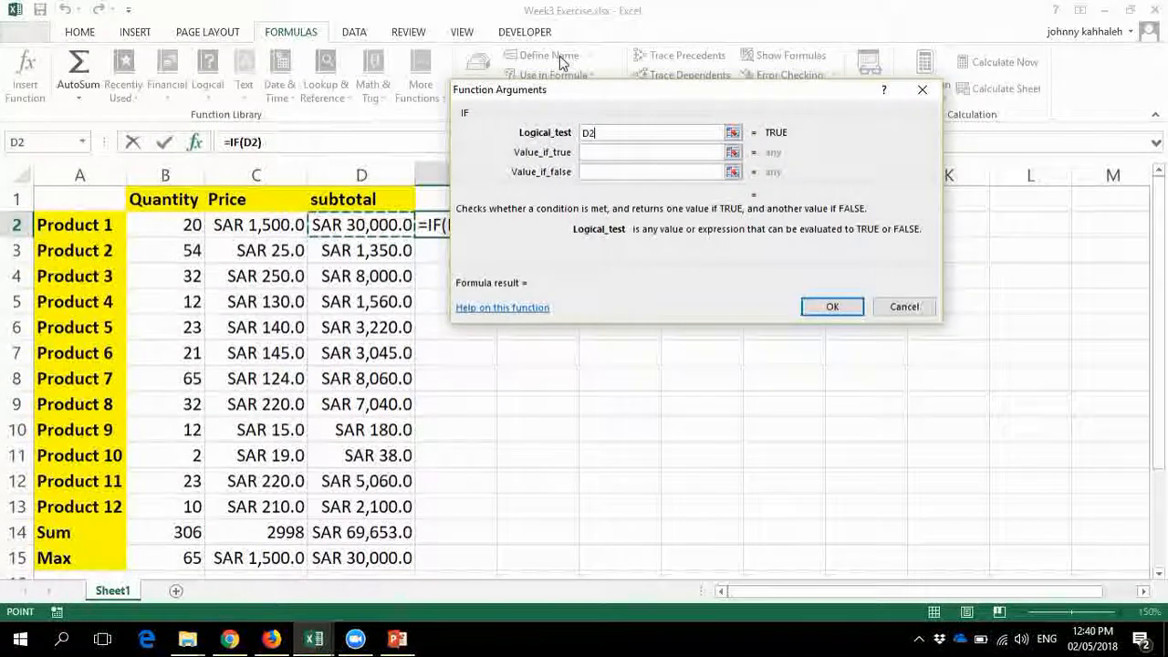
left_click_drag(619, 119, 571, 256)
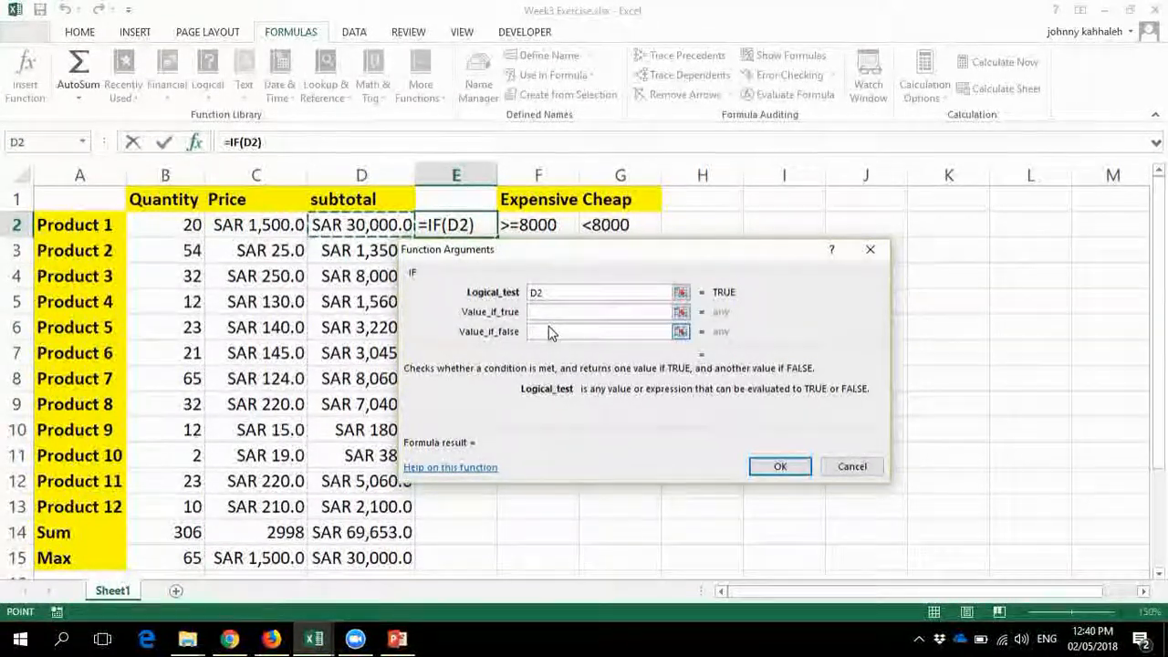
type(">=")
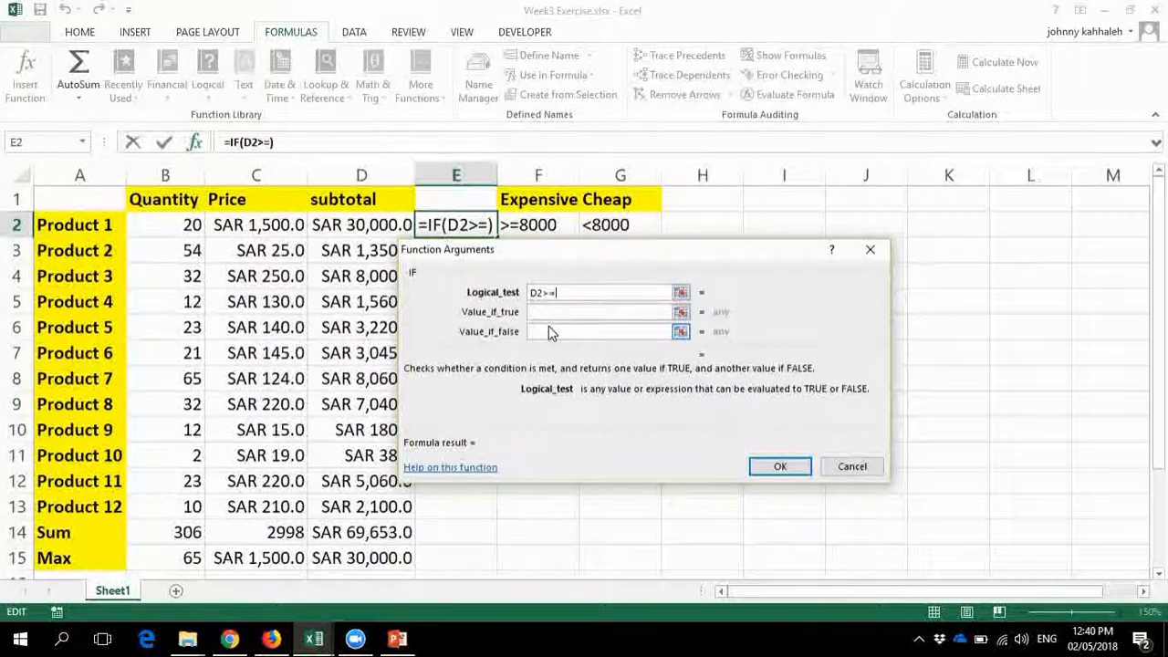
type("8000")
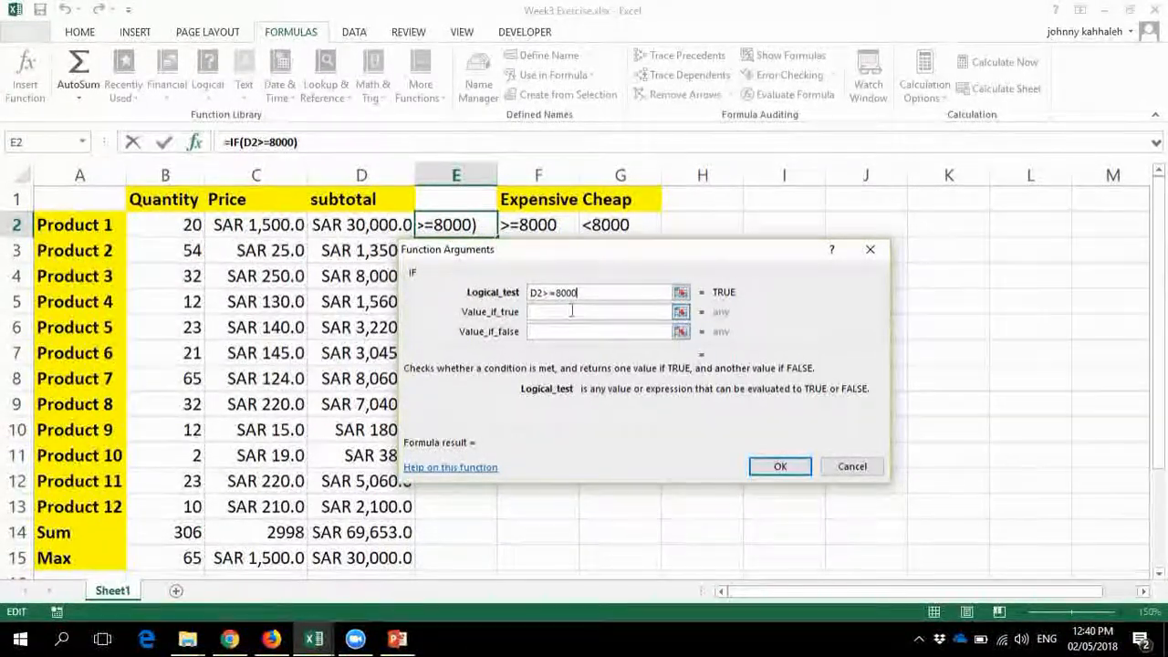
Step: Set the IF function's value if true to Expensive and value if false to Cheap, and apply it to E2
left_click(573, 312)
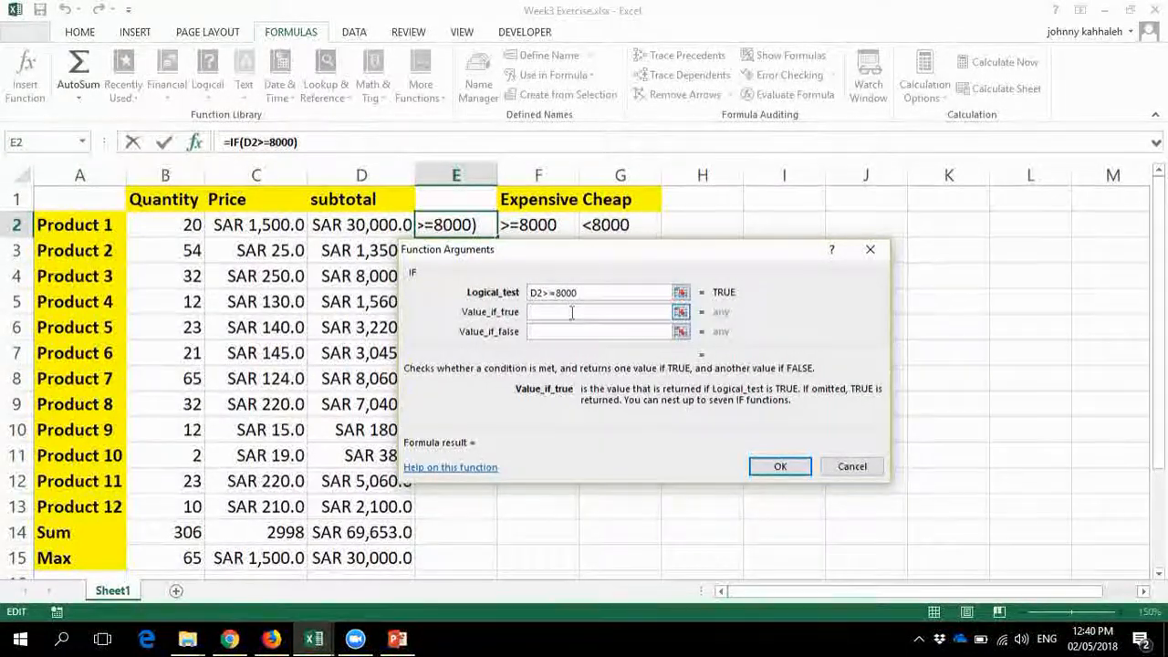
type("Ex")
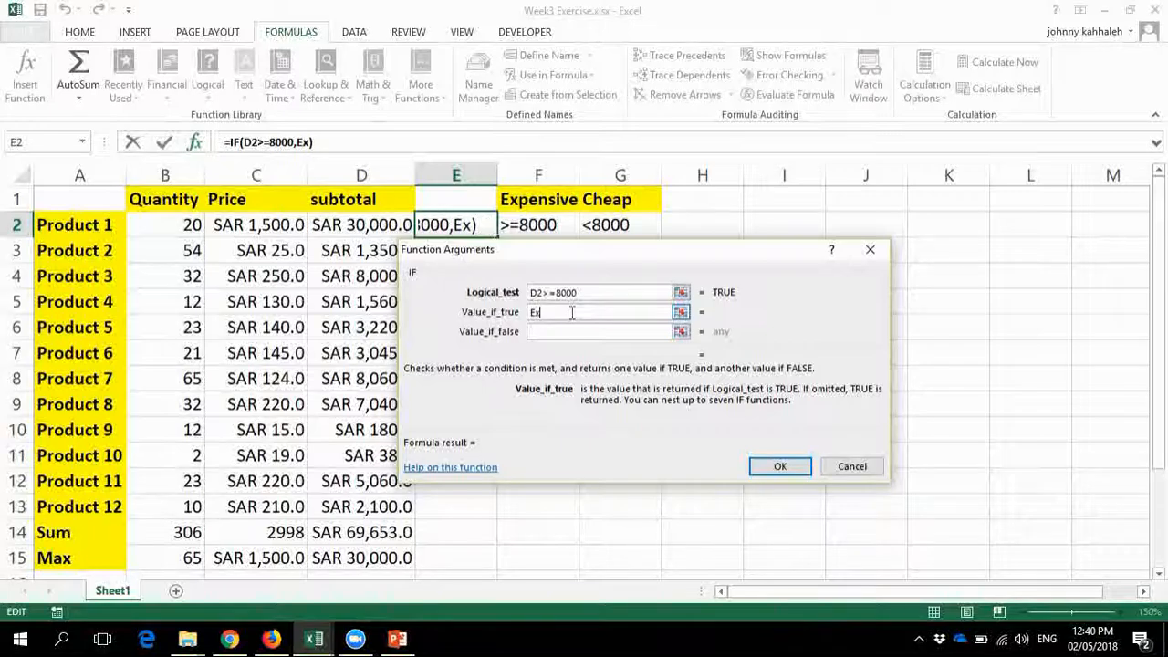
type("pens")
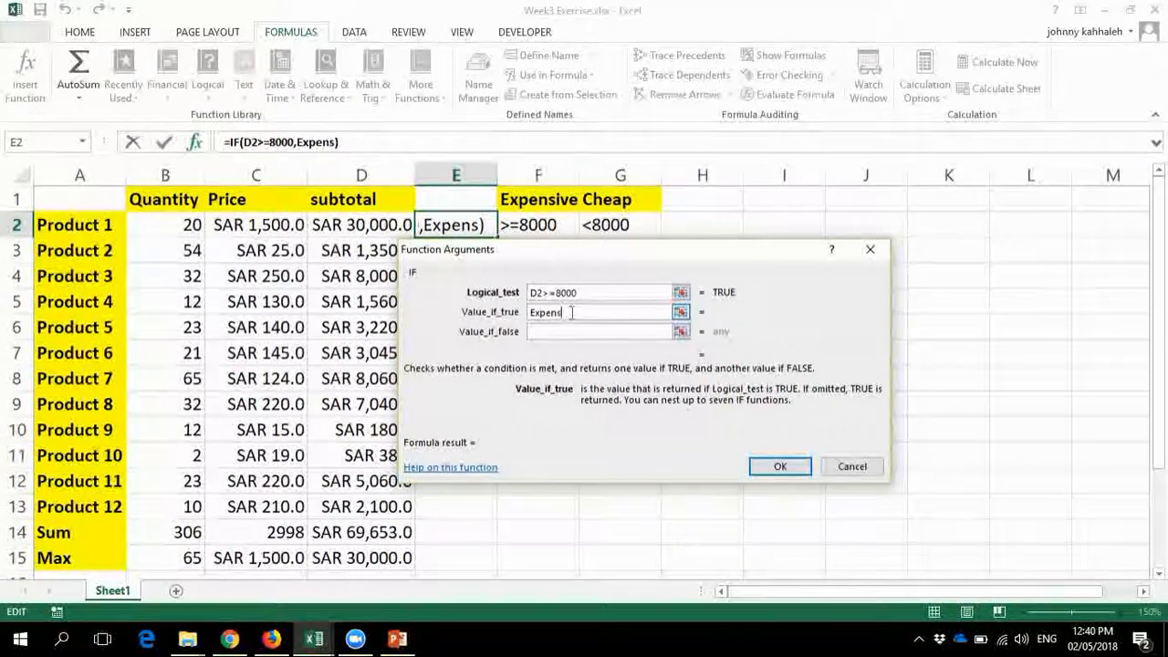
type("ive")
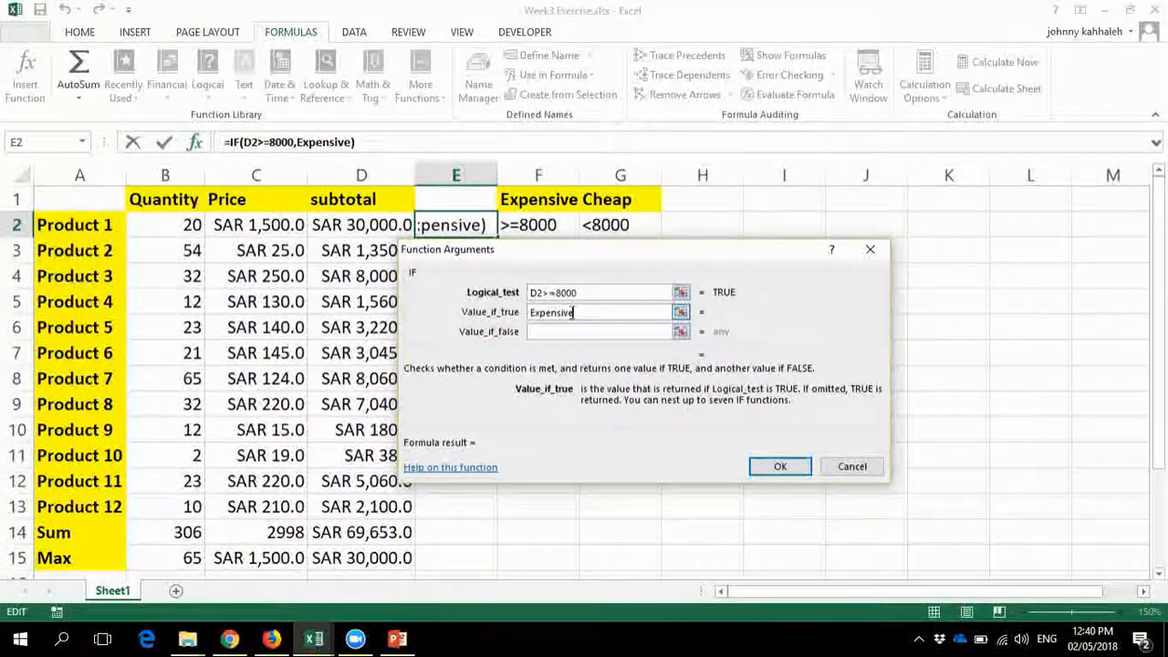
left_click(571, 332)
type("Chea")
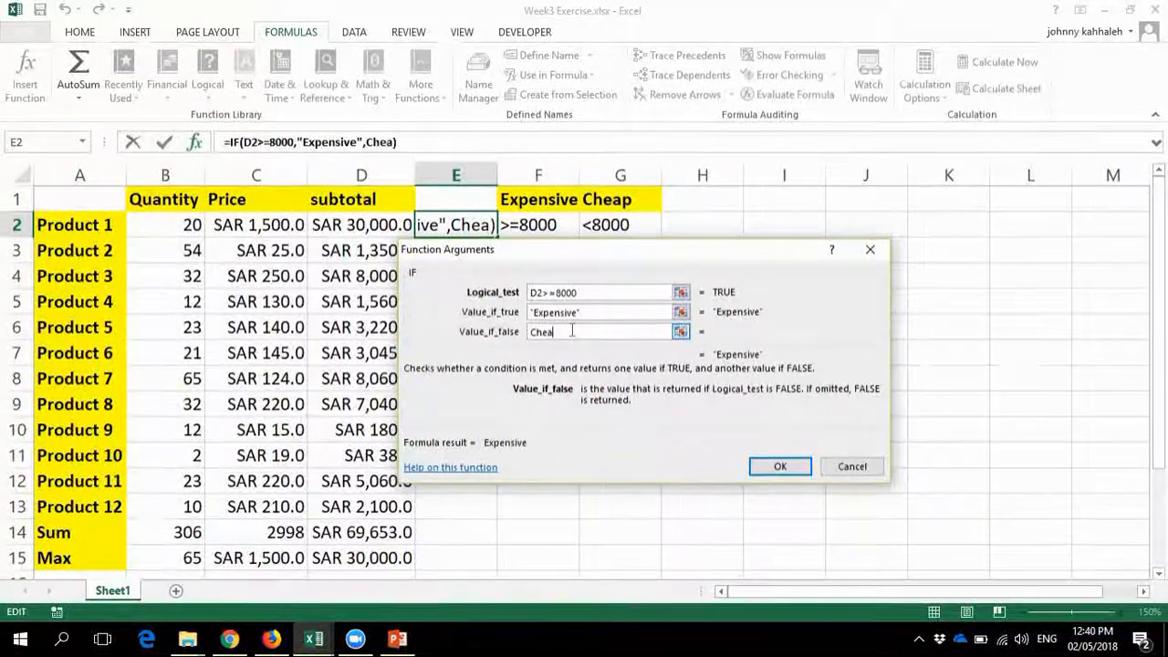
type("p")
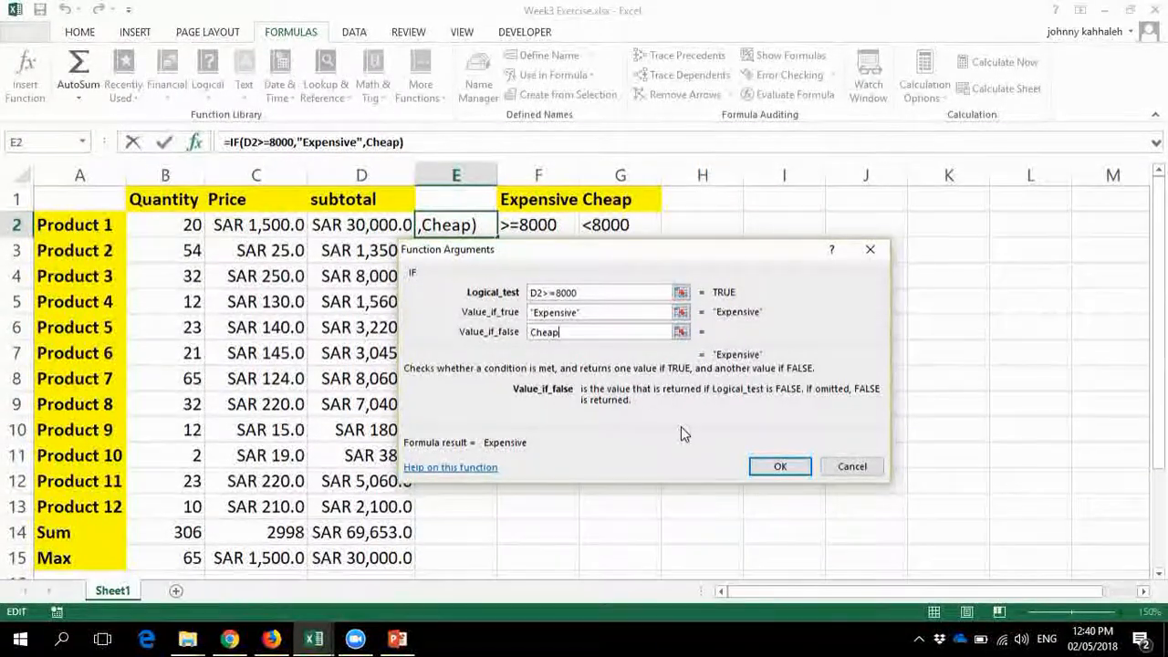
left_click(778, 466)
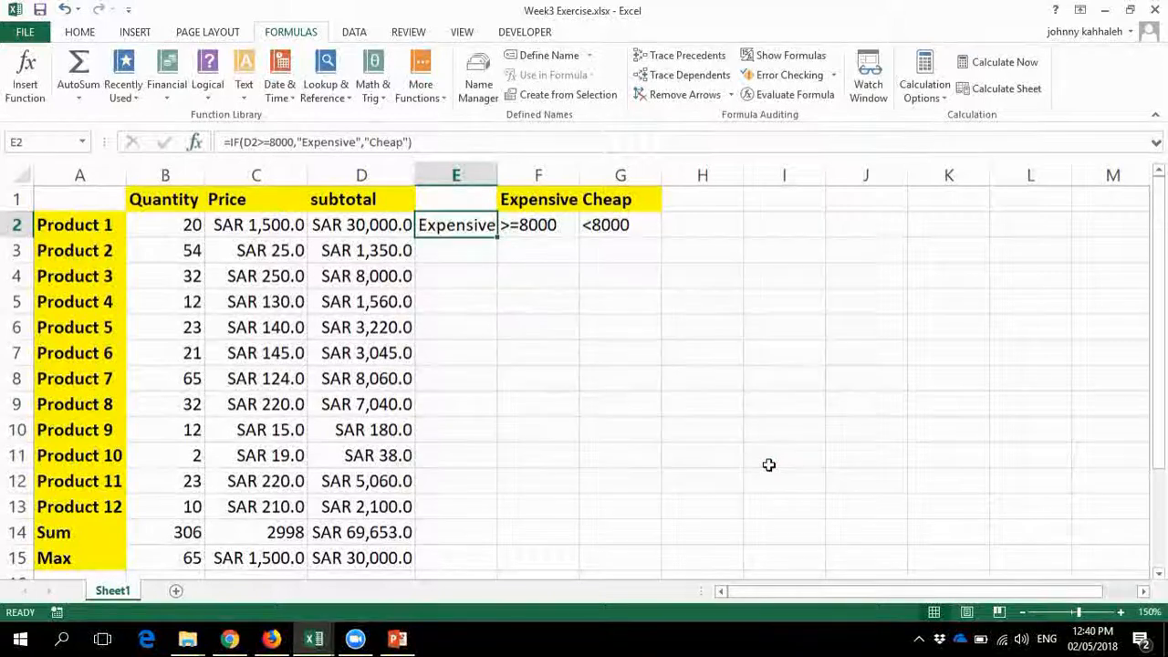
Step: Fill the IF formula from E2 down through E13 to classify the remaining products
left_click(770, 467)
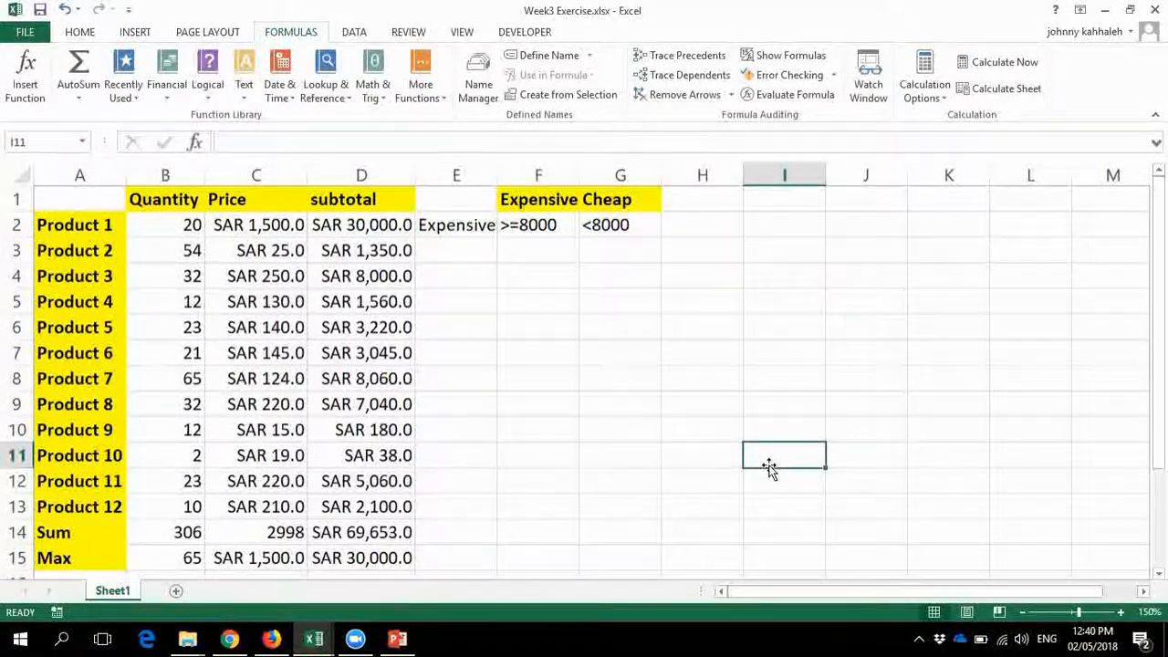
left_click(481, 228)
left_click_drag(468, 523, 460, 548)
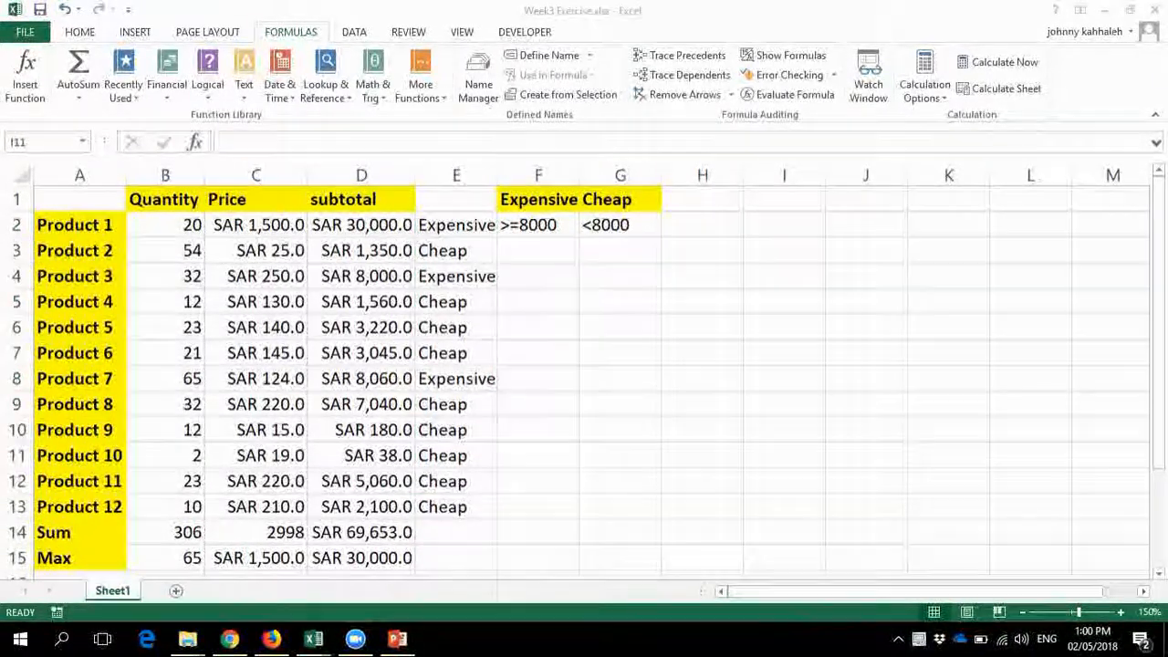
left_click(443, 226)
left_click(443, 226)
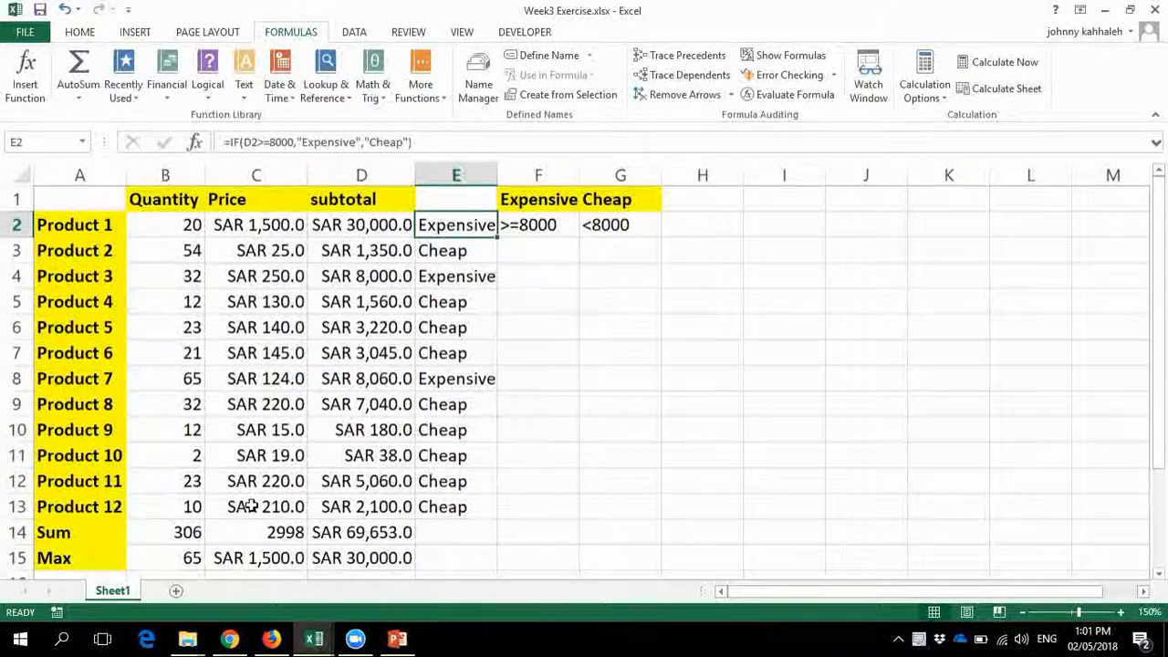
Step: Add a new worksheet and fill A2:A11 with the series Student 1 through Student 10
left_click(176, 591)
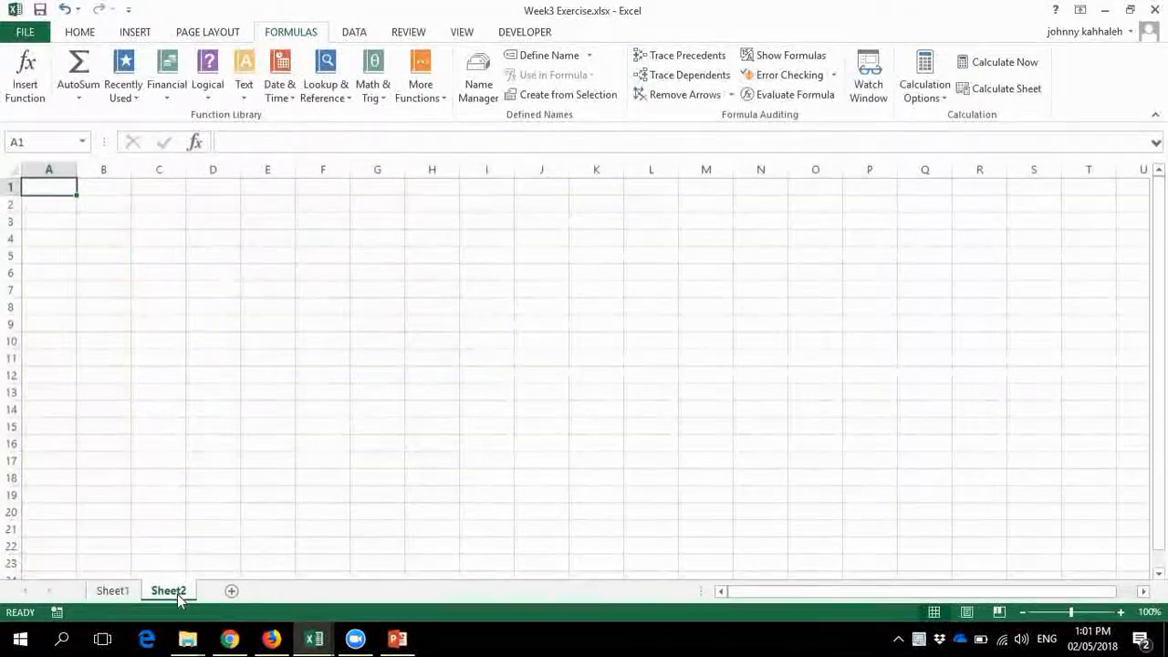
left_click(57, 207)
type("s")
key("BackSpace")
type("Student 1")
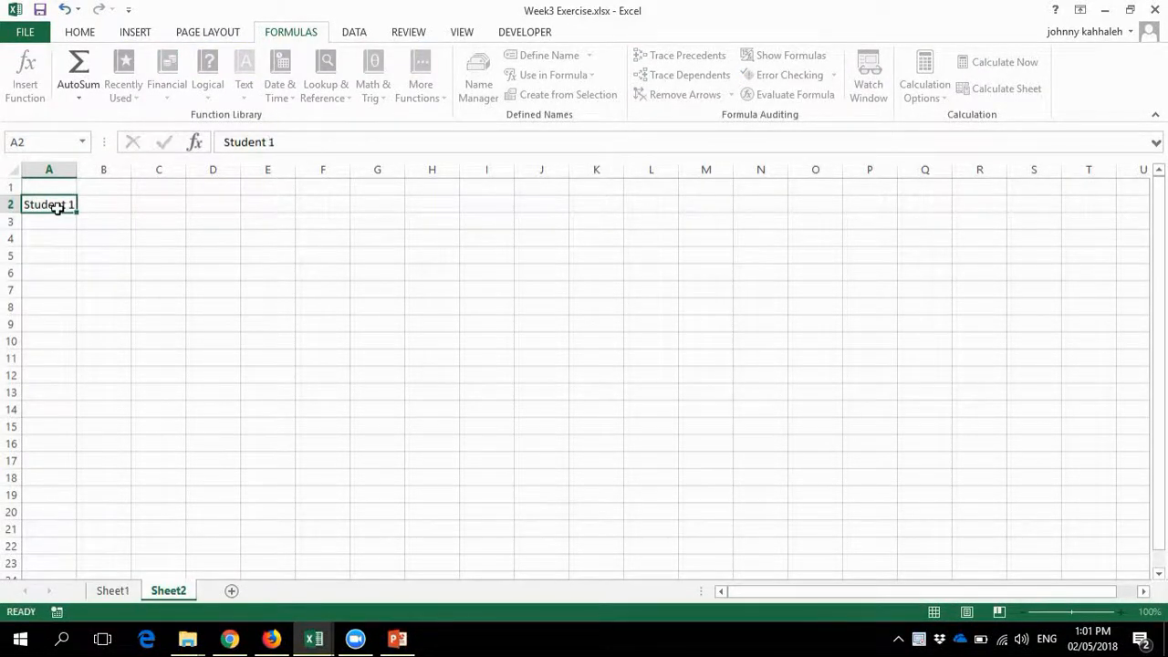
key("Return")
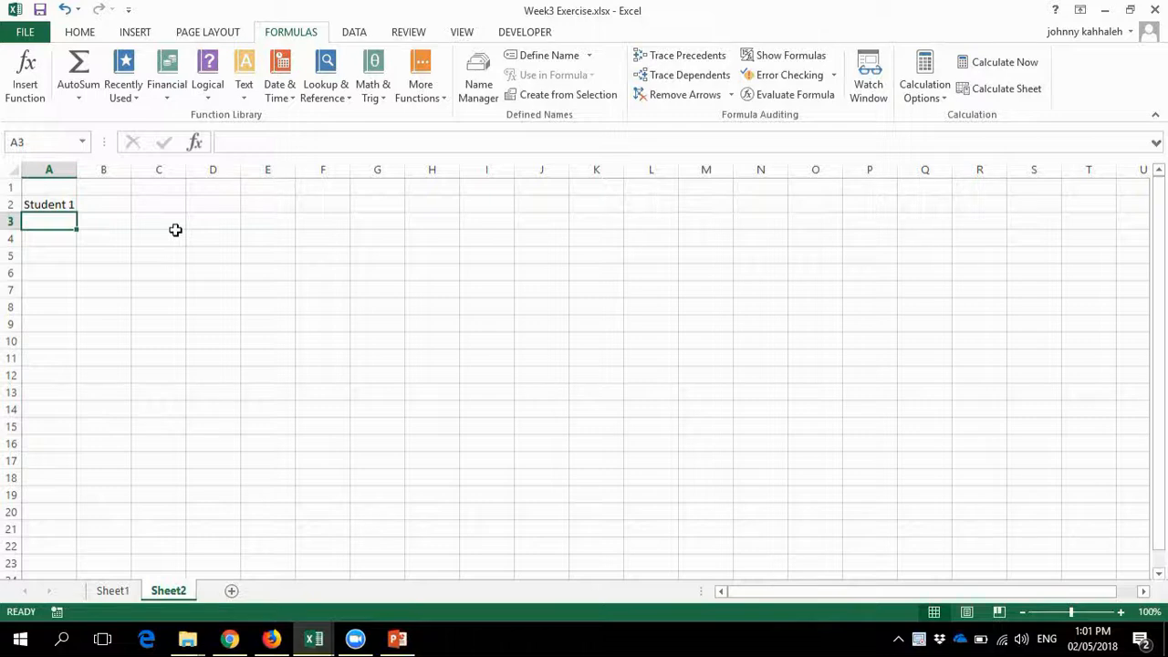
left_click(71, 208)
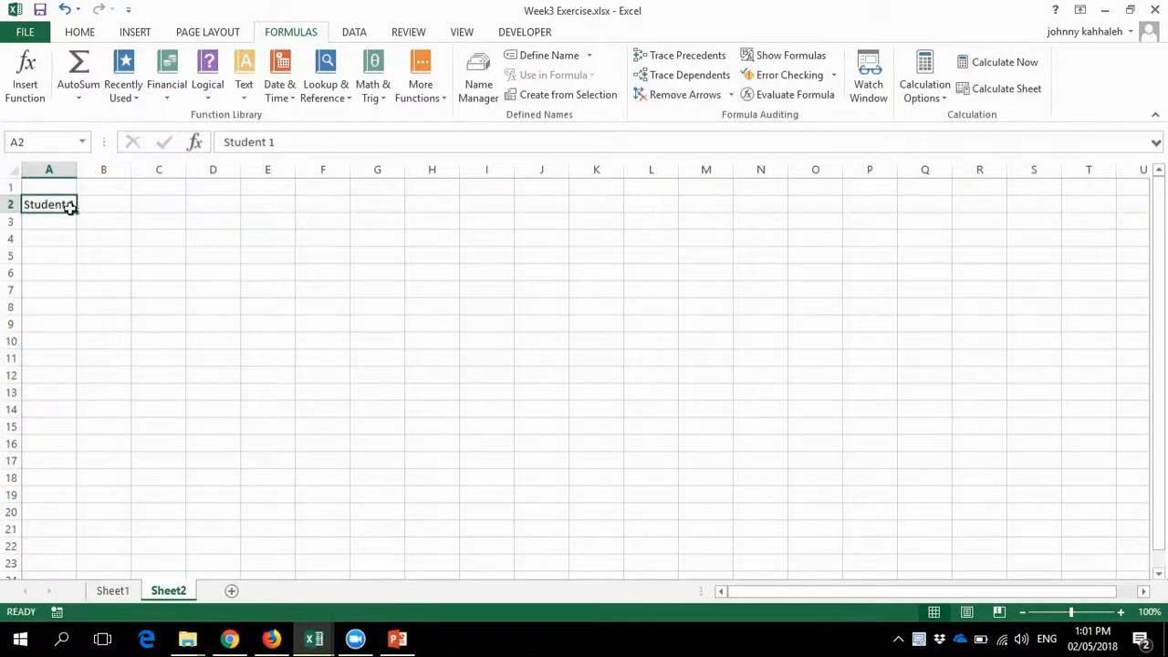
left_click_drag(78, 213, 46, 375)
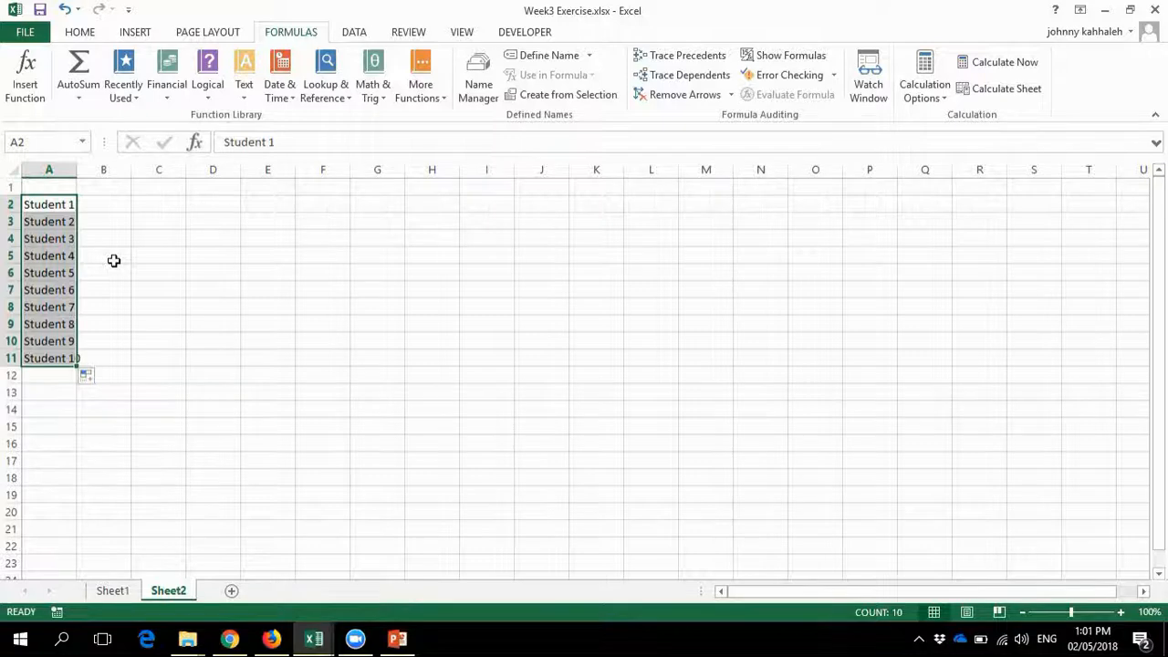
Step: Enter the grades 80, 70, 90, 60, 65, 79, 91, 92, 85 and 40 in B2:B11
left_click(107, 202)
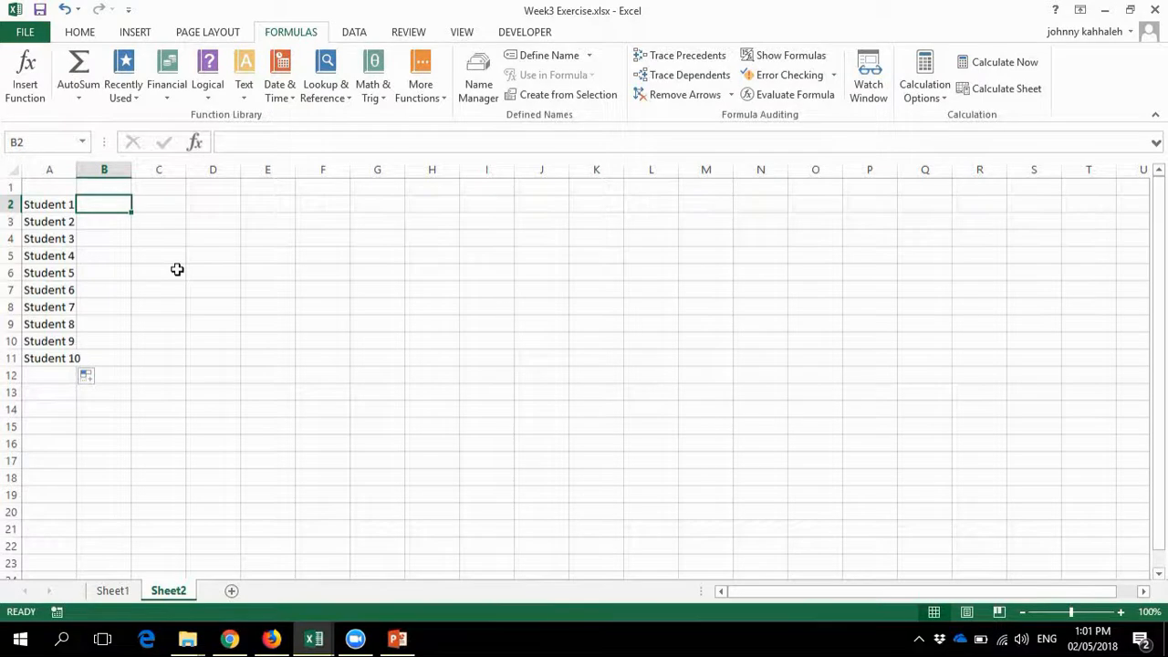
type("8")
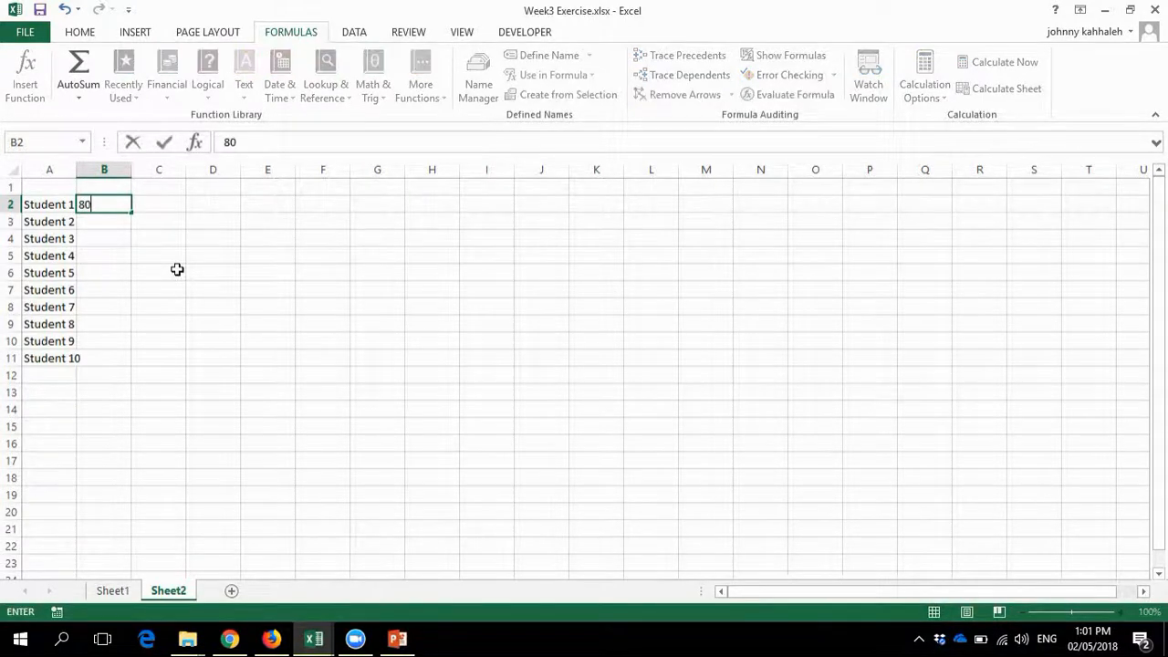
type("0")
key("Return")
type("70")
key("Return")
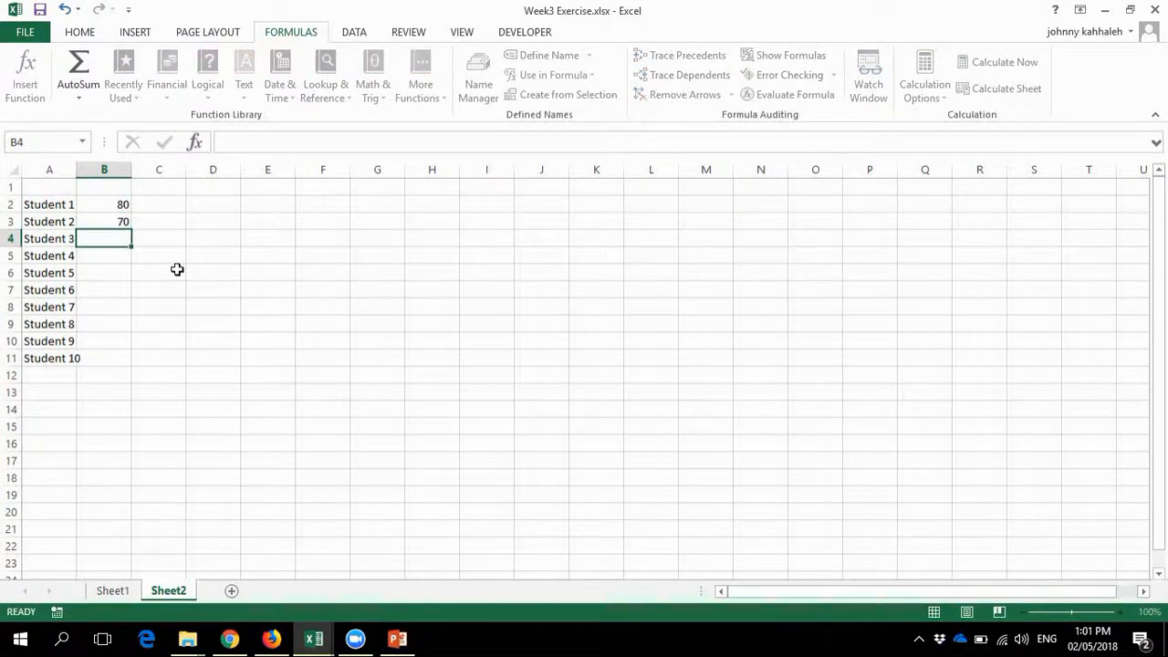
type("90")
key("Return")
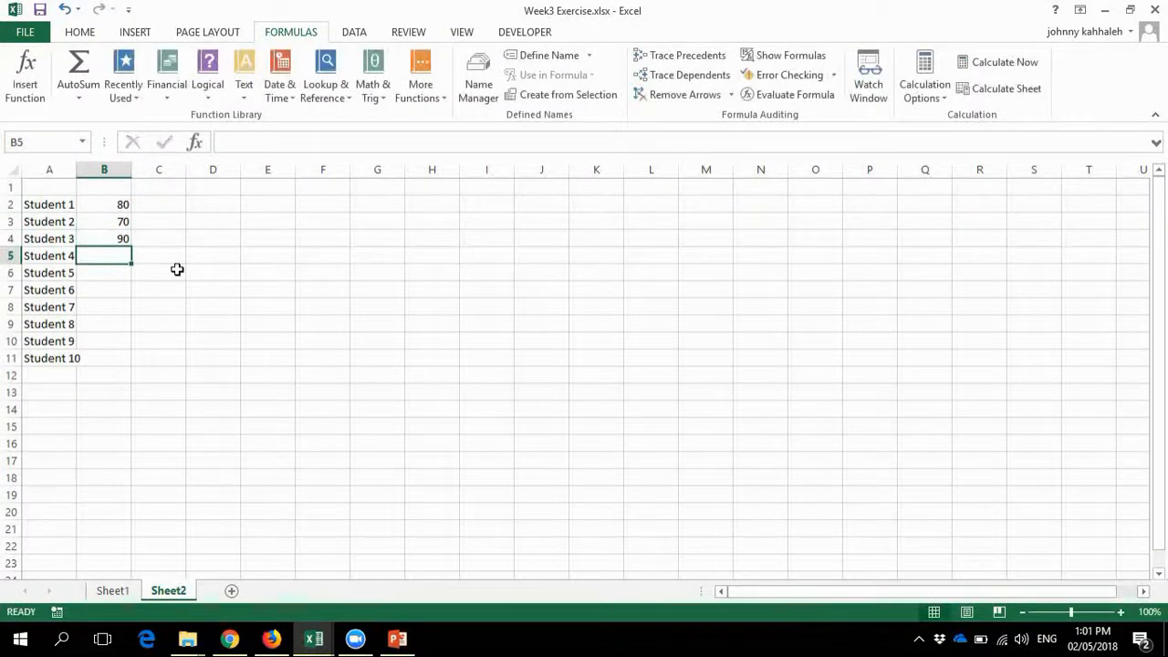
type("60")
key("Return")
type("65")
key("Return")
type("79")
key("Return")
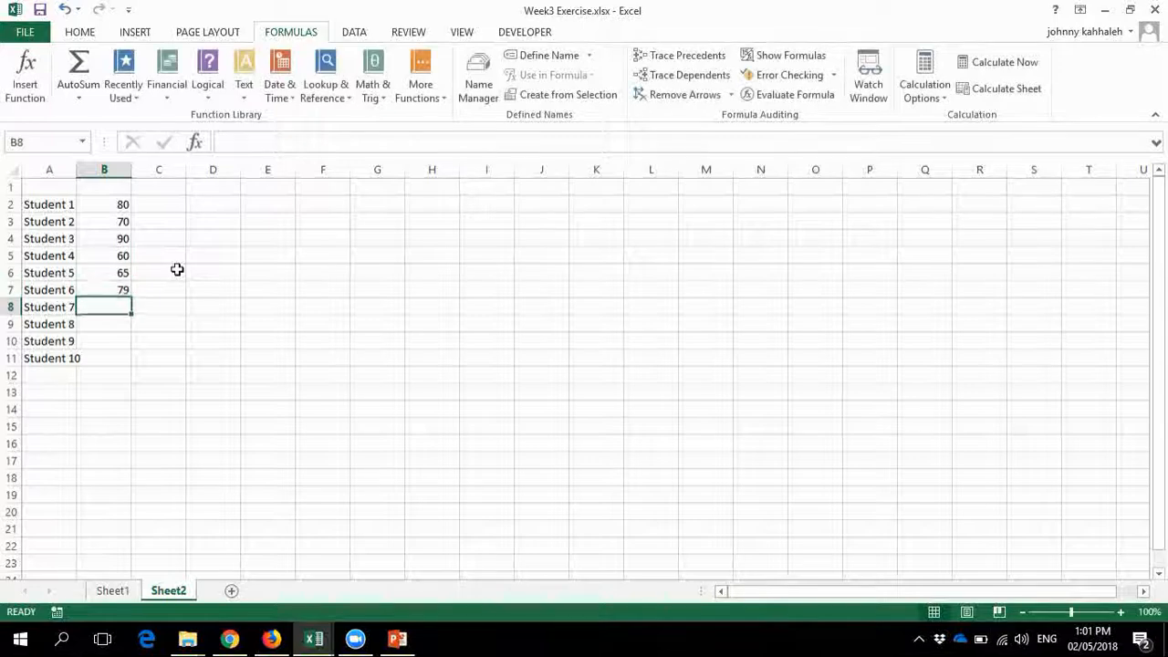
type("90")
key("BackSpace")
type("1")
key("Return")
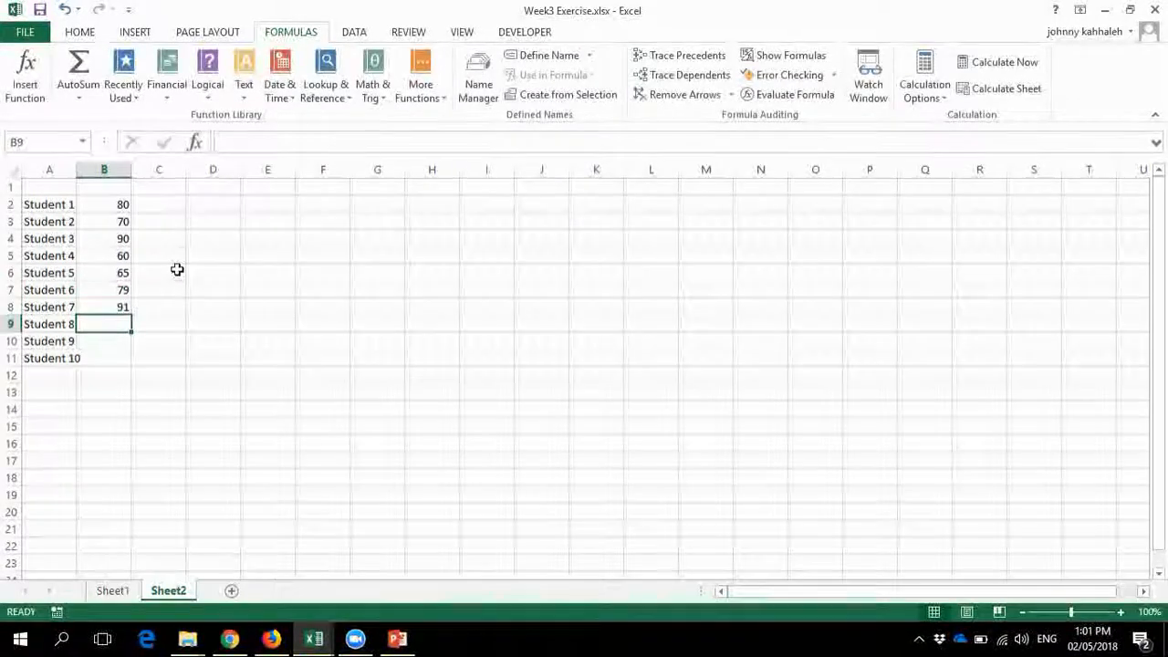
type("92")
key("Return")
type("85")
key("Return")
type("40")
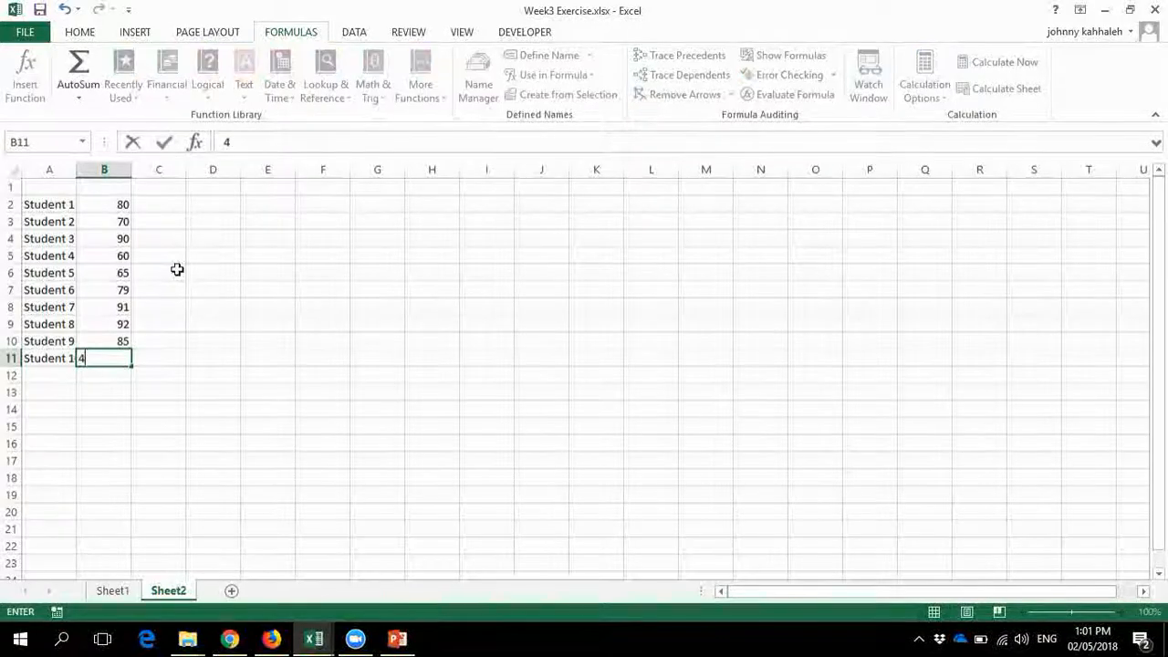
key("Return")
Step: Add the column headers Grade in B1 and Pass/Fail in C1
left_click(119, 188)
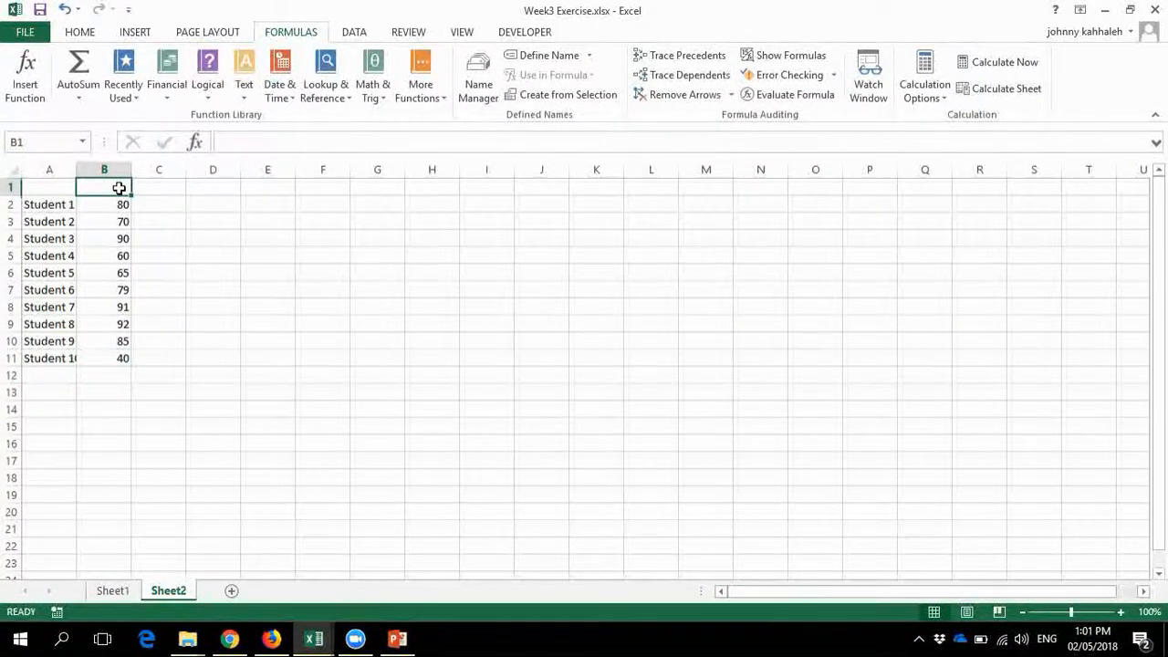
type("Grade")
key("Tab")
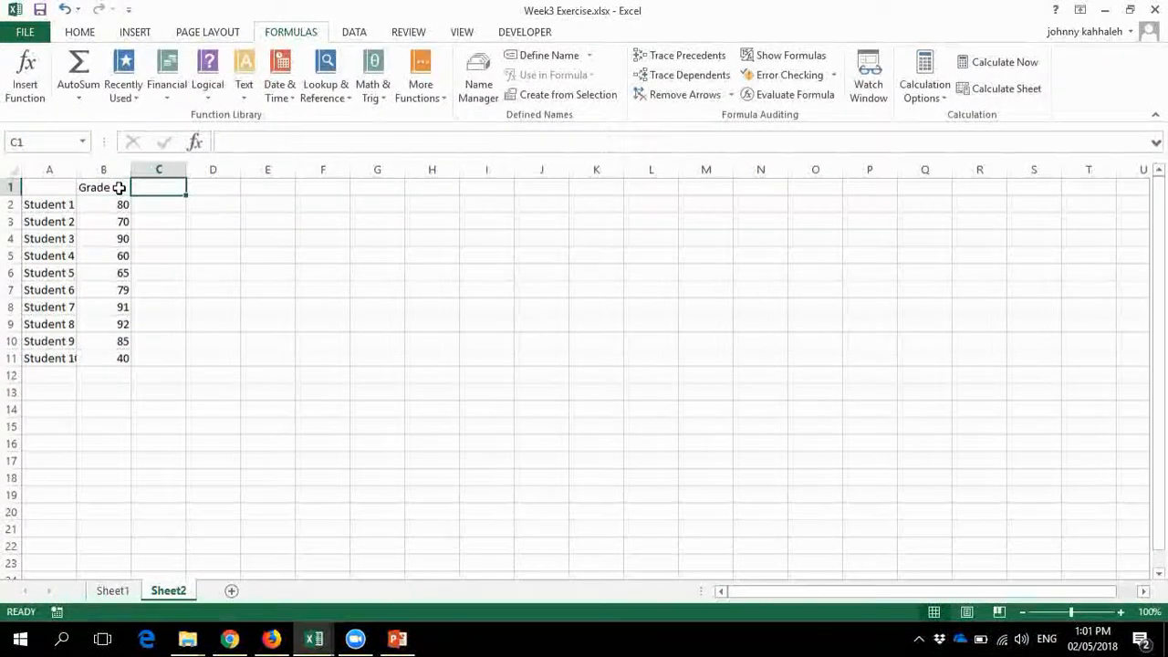
type("Pass/Fail")
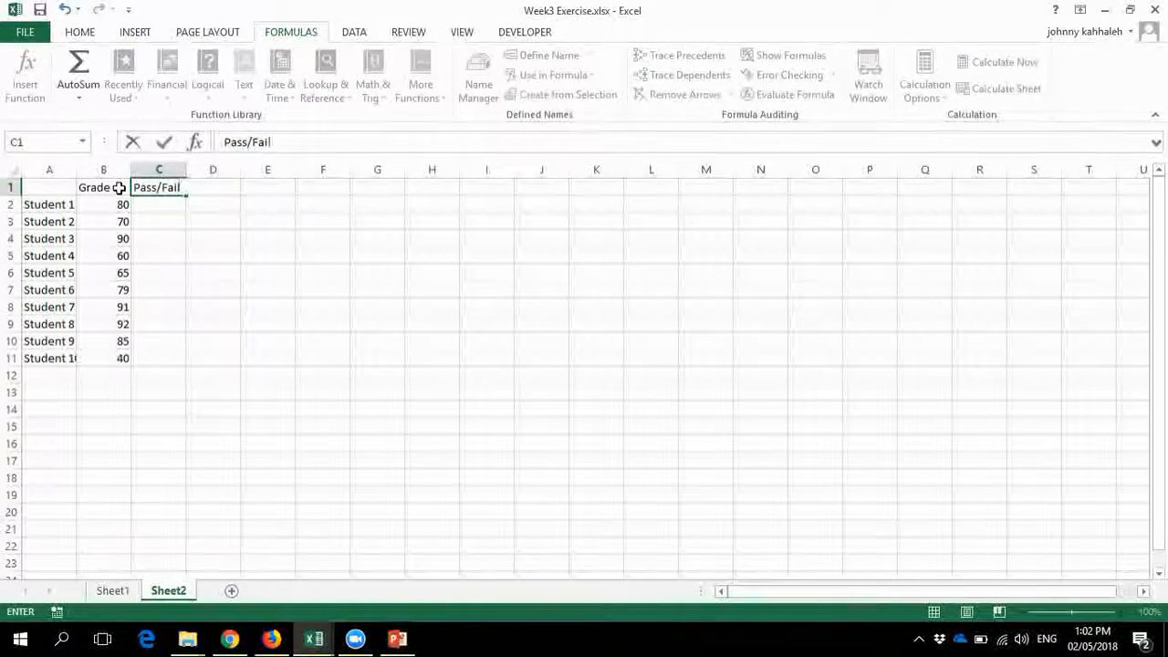
key("Return")
left_click(172, 187)
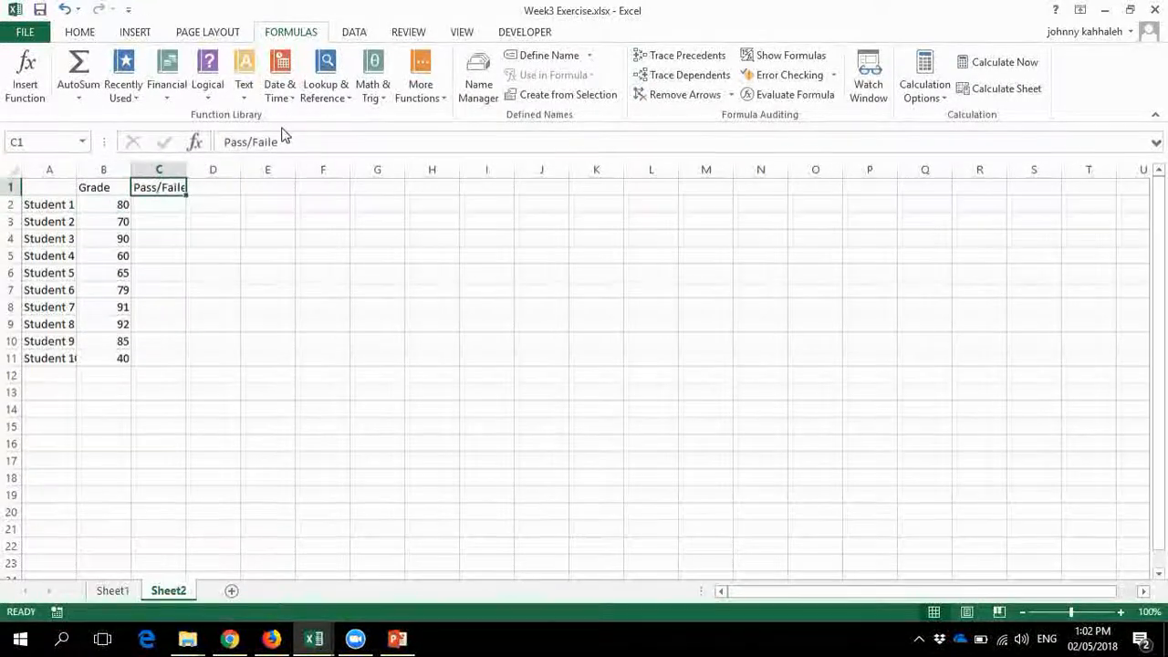
left_click(285, 139)
key("Return")
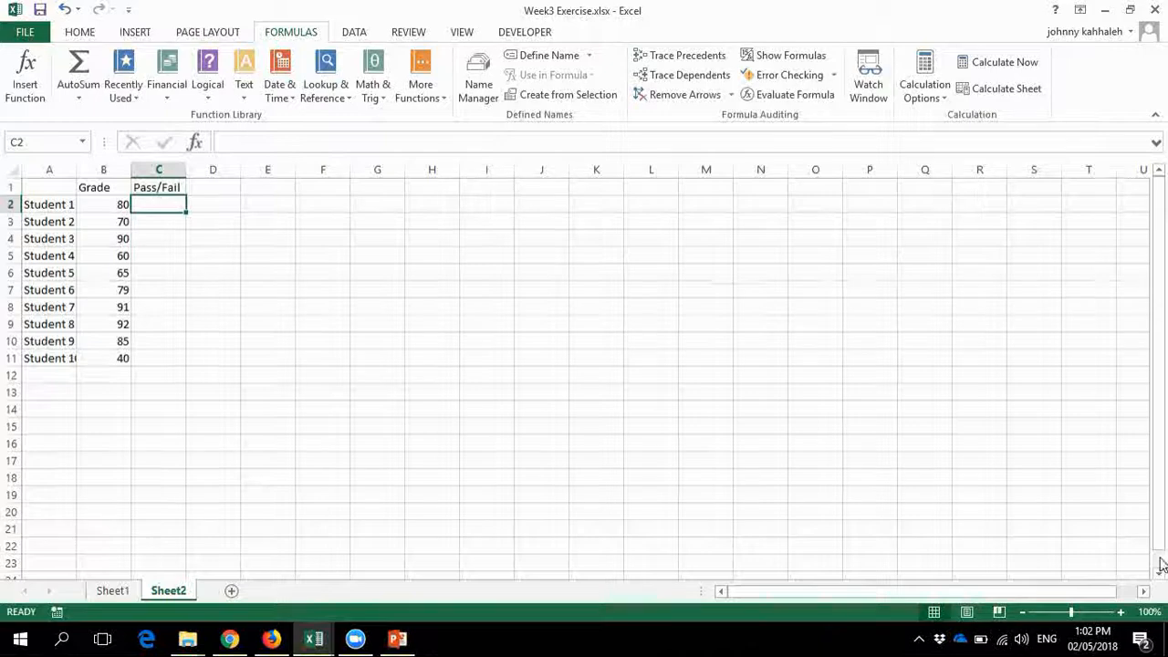
Step: Autofit column A to the width of the student labels
left_click(1122, 612)
left_click(1122, 613)
left_click(1122, 612)
left_click(1121, 612)
left_click(1121, 612)
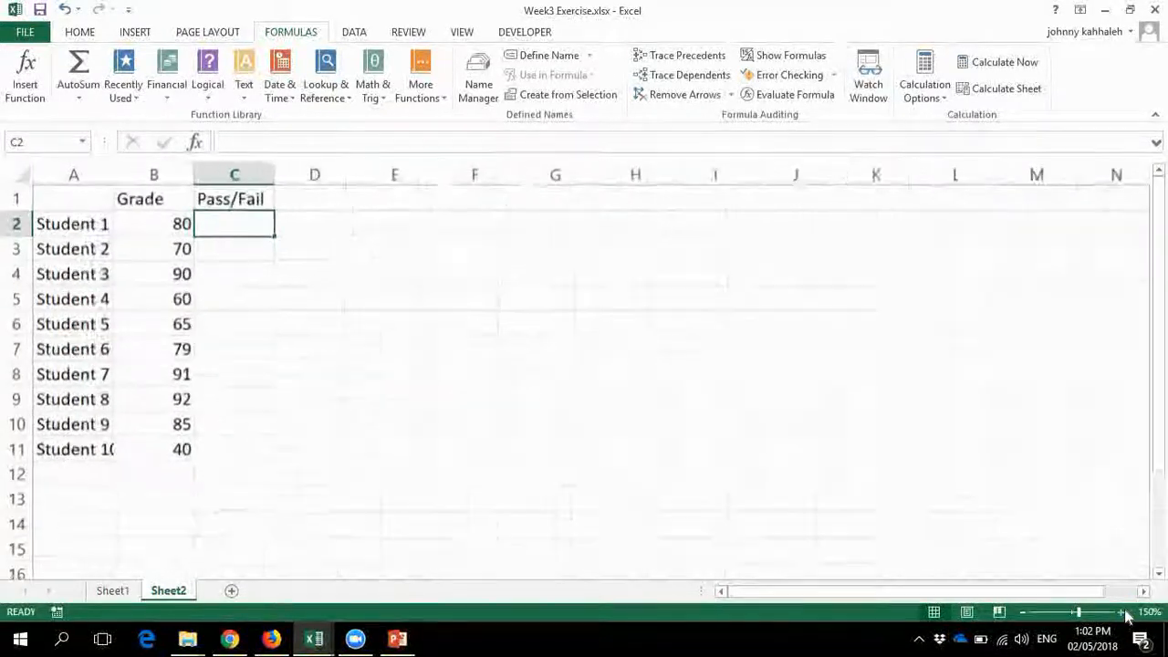
left_click(1122, 611)
left_click(1121, 612)
left_click(1122, 611)
left_click(501, 364)
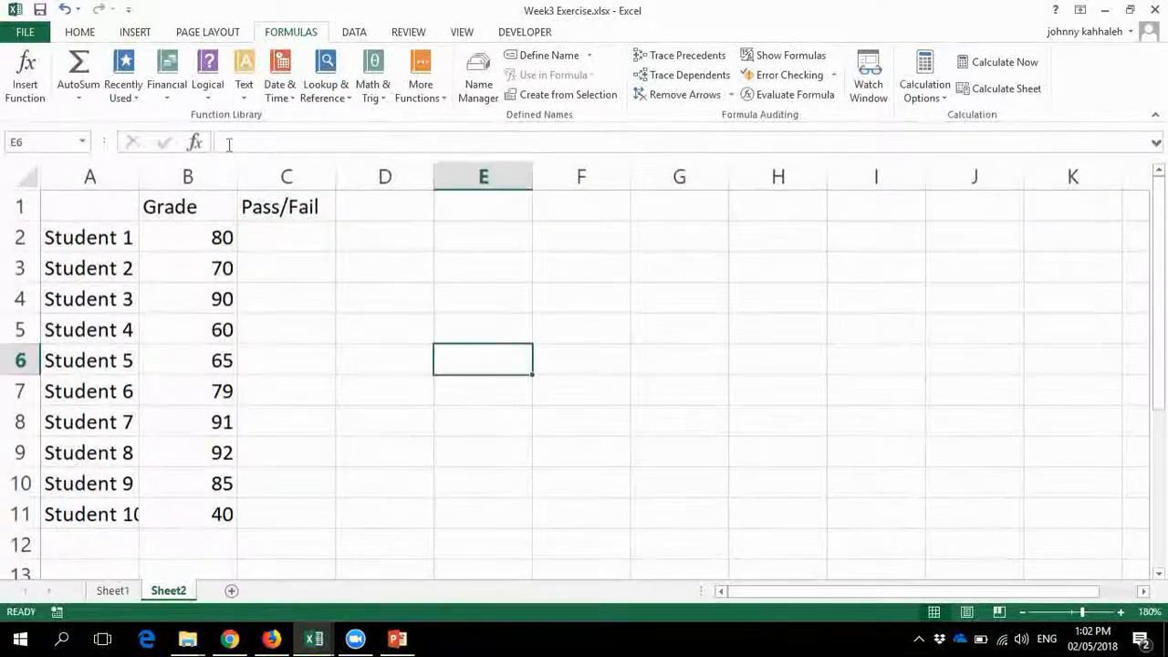
double_click(140, 177)
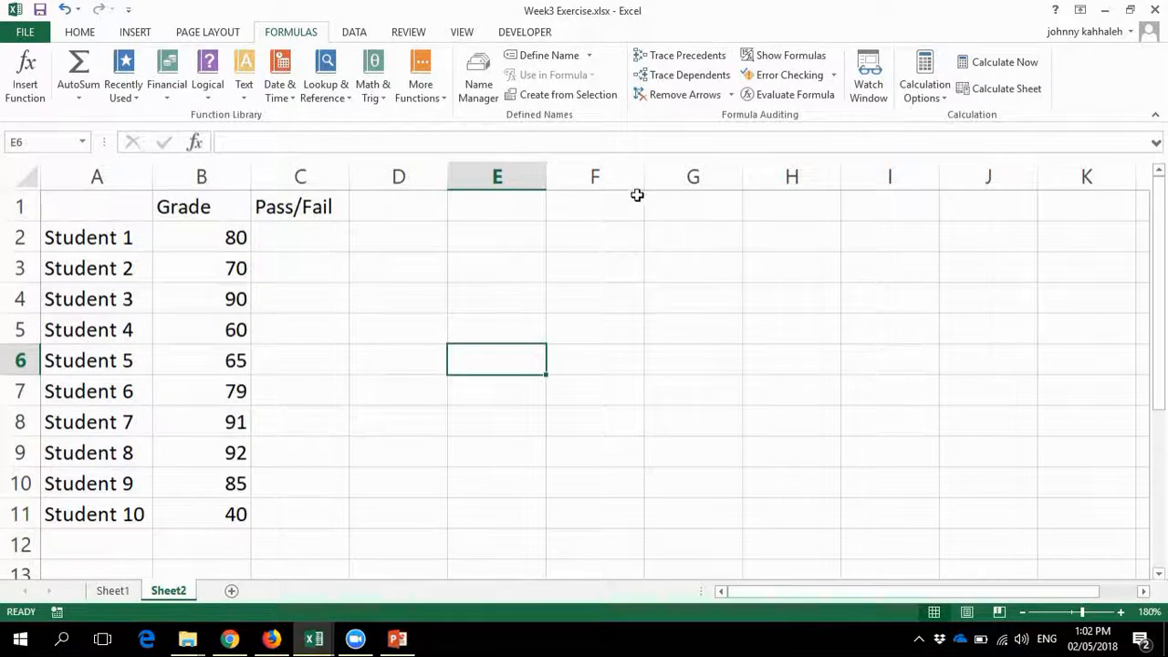
Step: Enter the grading criteria in F1:G2, with Pass as >=80 and Fail as <80
left_click(629, 197)
type("PAss")
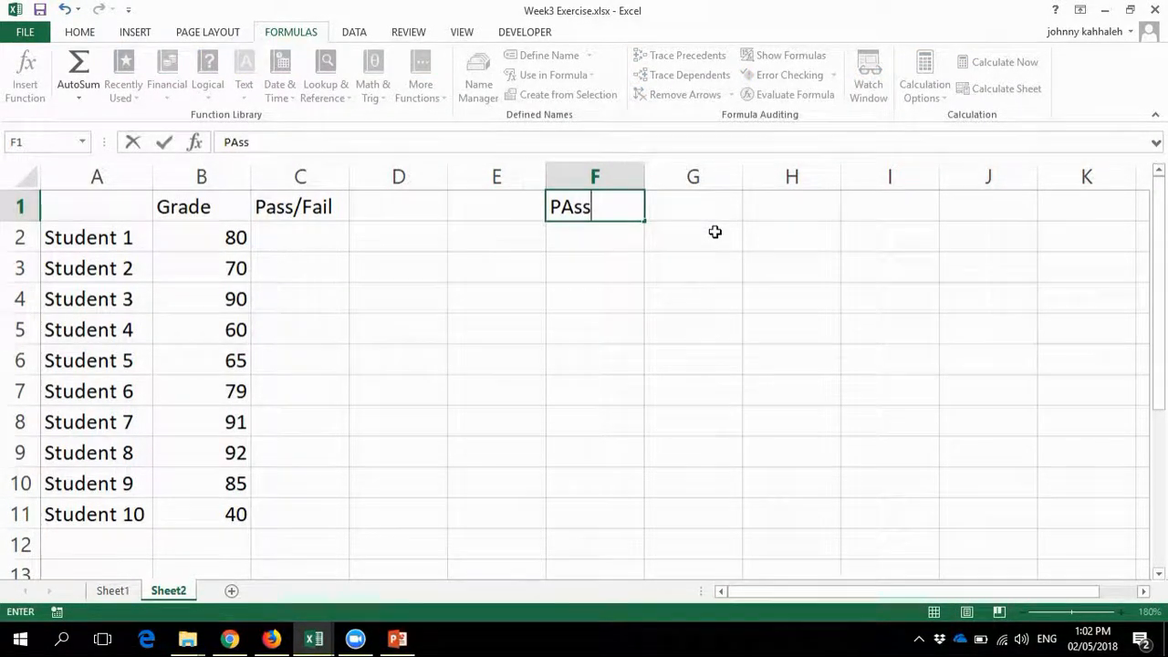
key("Tab")
type("Fail")
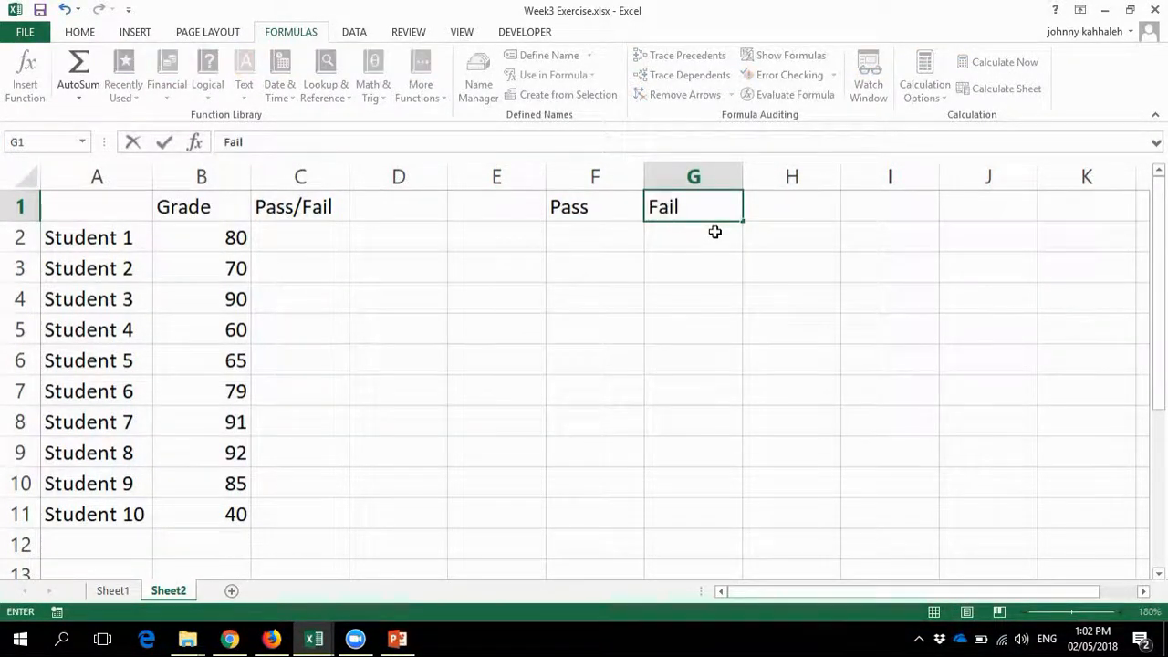
key("Return")
type(">")
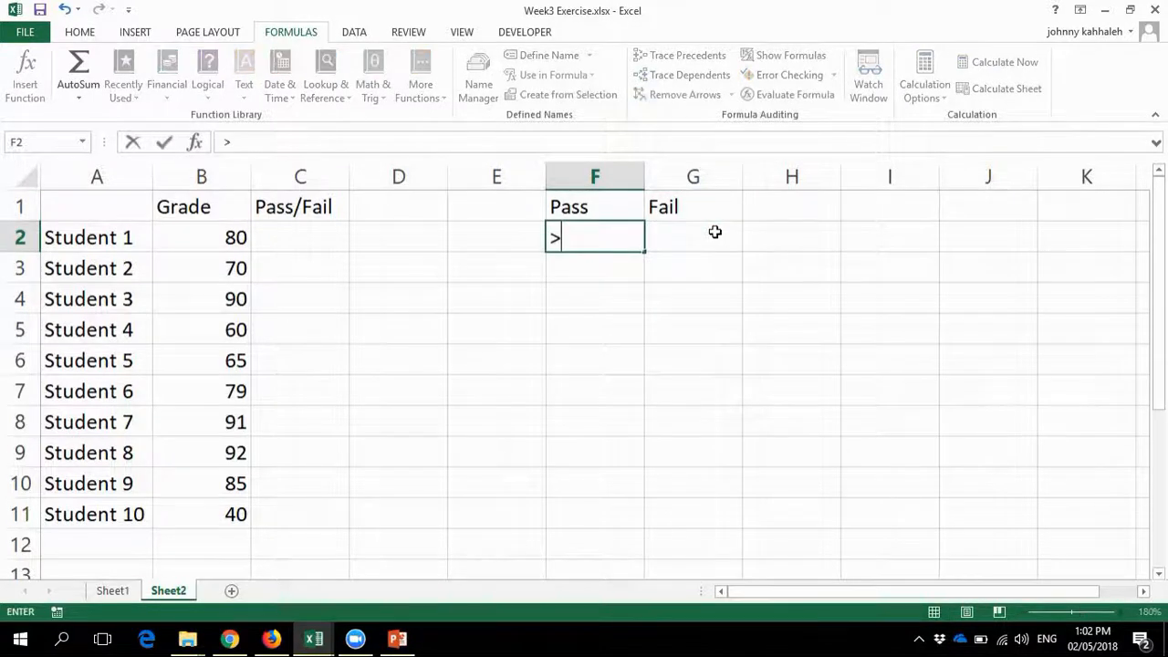
type("=80")
key("Tab")
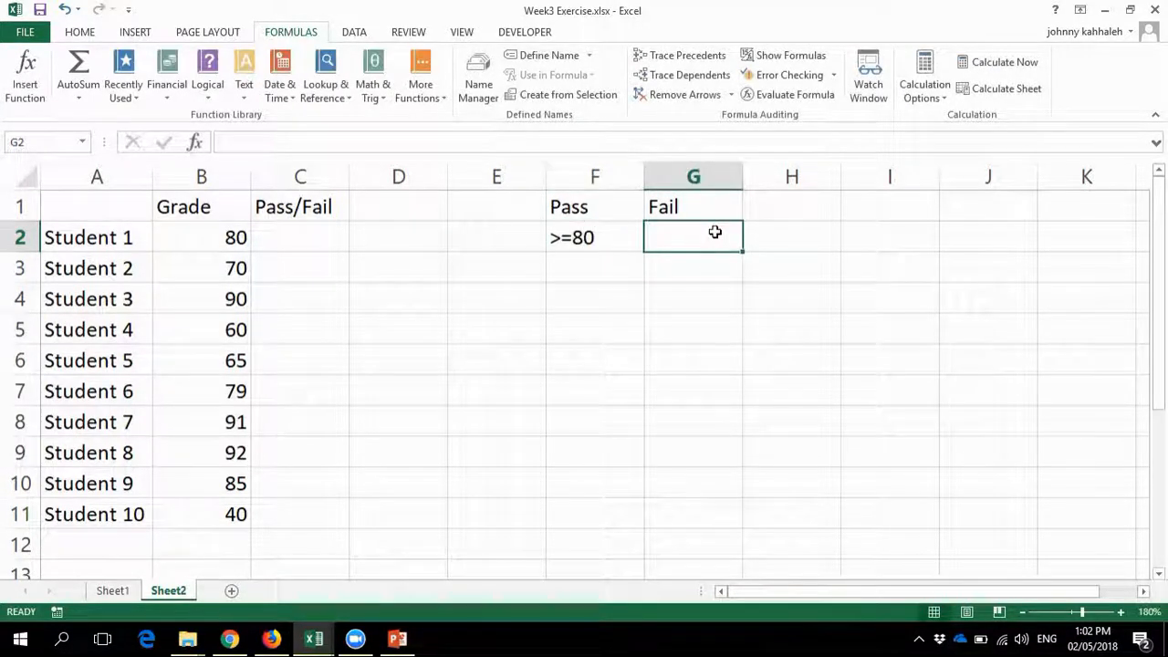
type("<80")
key("Return")
Step: Insert an IF function in C2 with the logical test B2>=80
left_click_drag(187, 207, 285, 209)
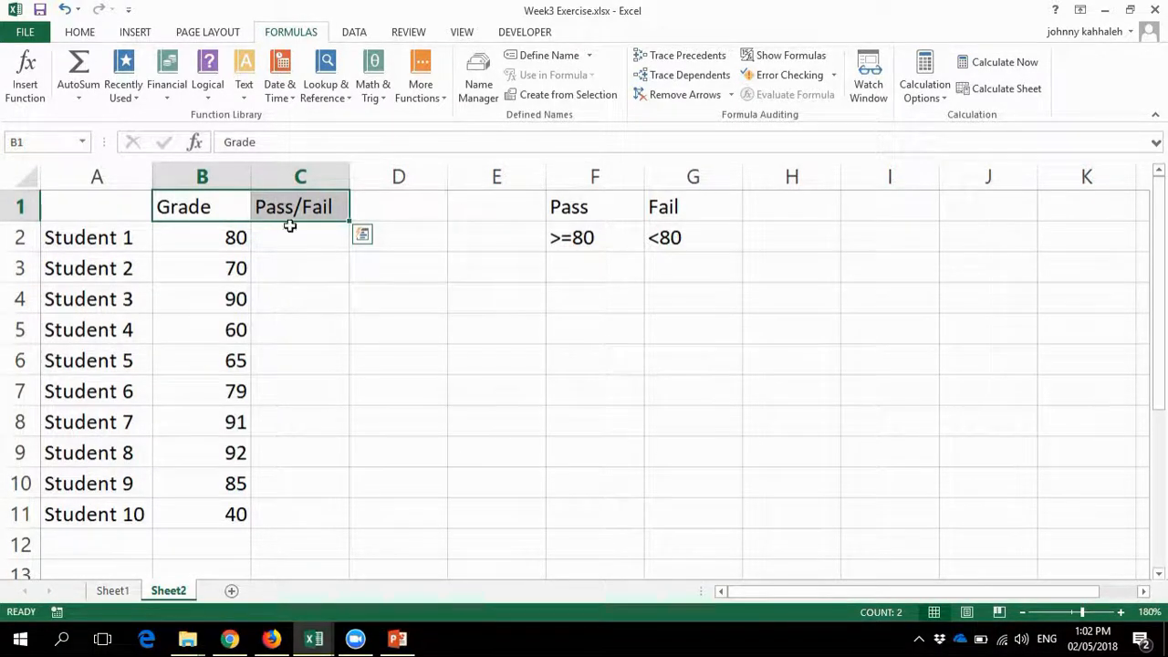
left_click(292, 238)
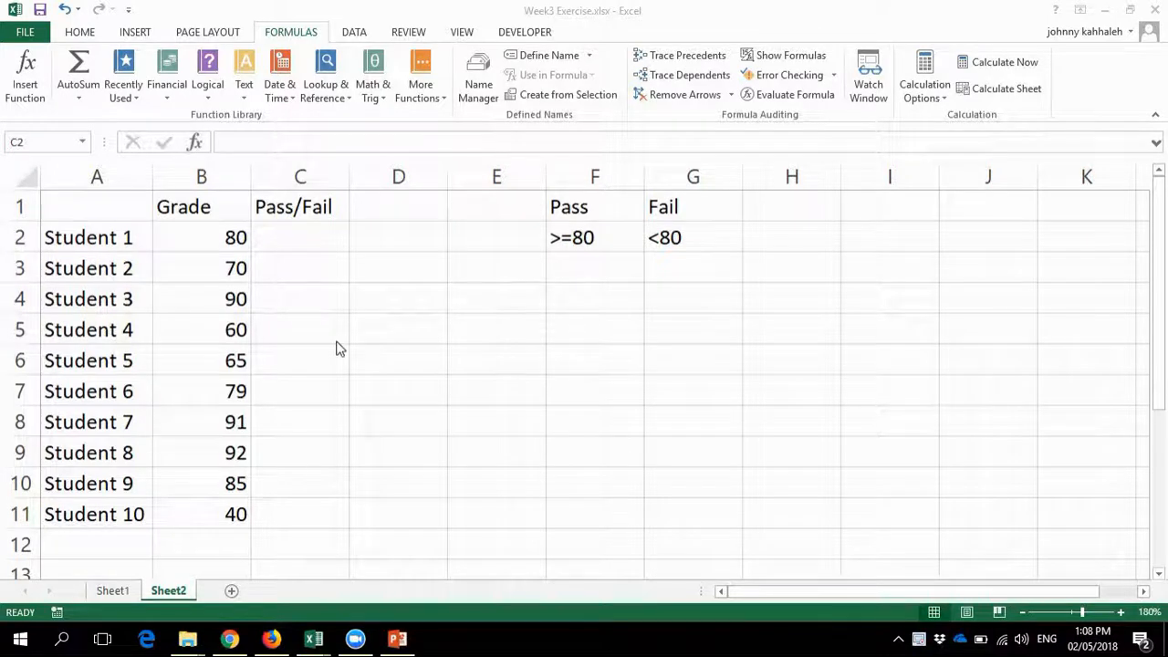
left_click(310, 239)
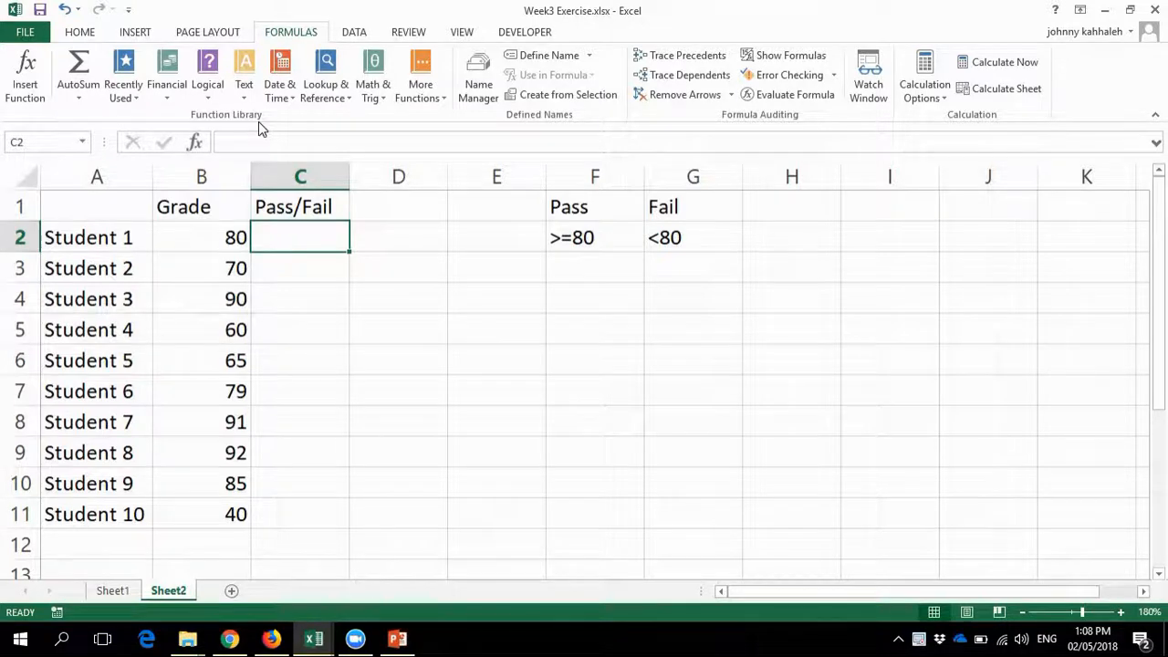
left_click(209, 91)
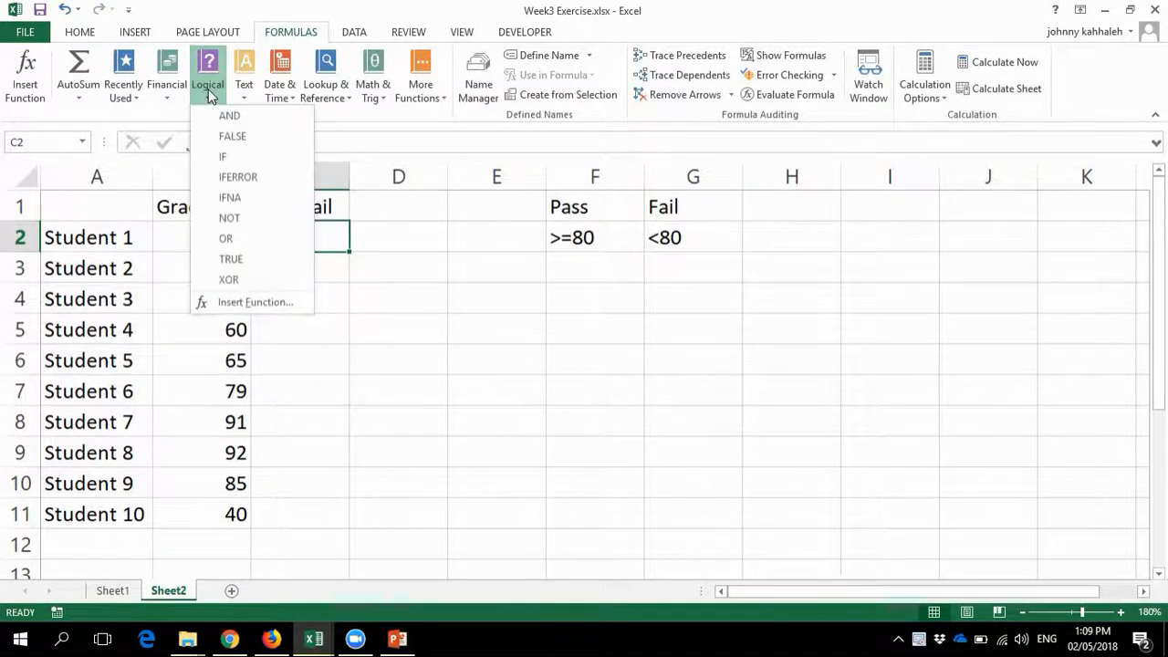
left_click(245, 160)
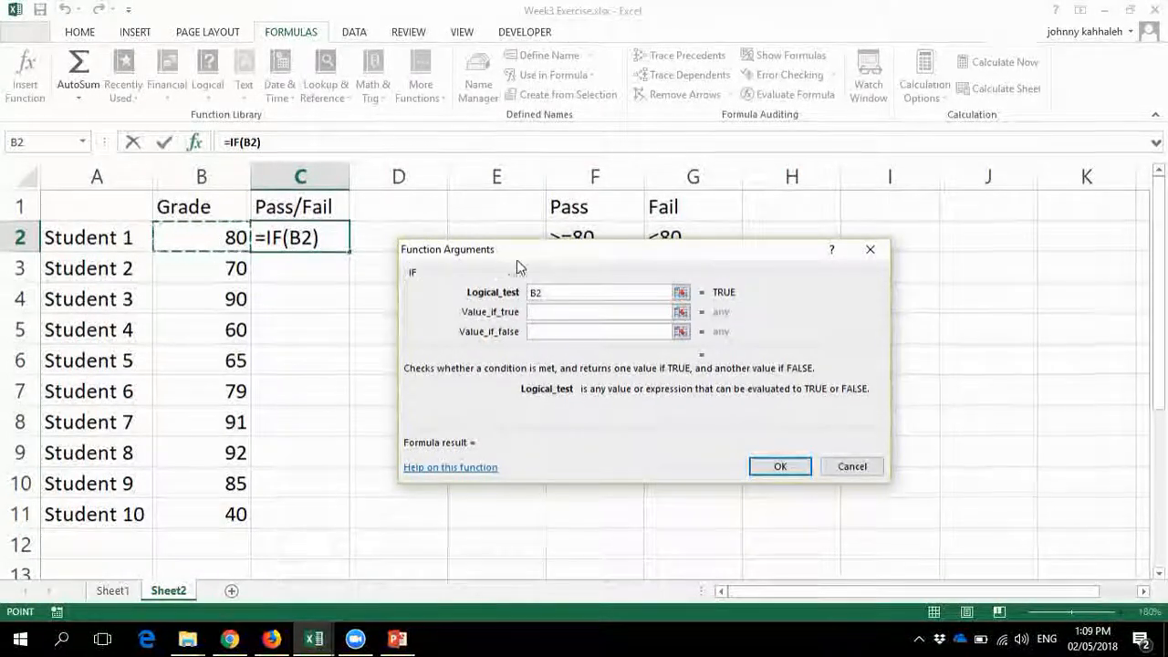
left_click_drag(524, 255, 519, 279)
type(">=80")
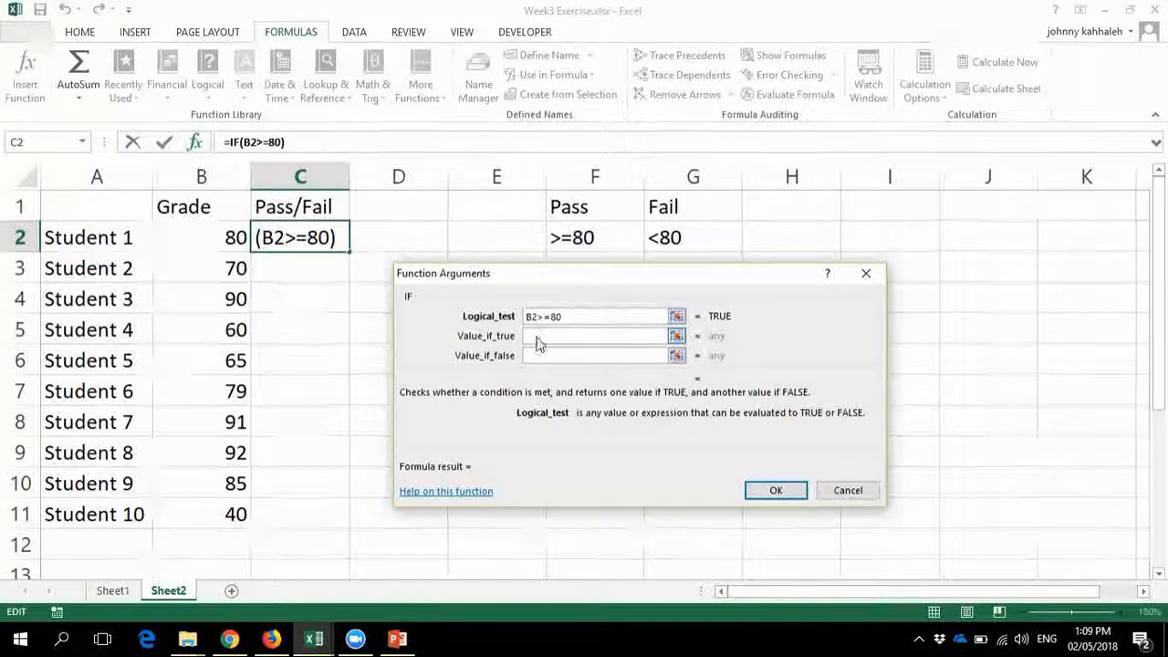
Step: Complete the IF function with Pass if true and Fail if false, and fill it from C2 down to C11
left_click(537, 335)
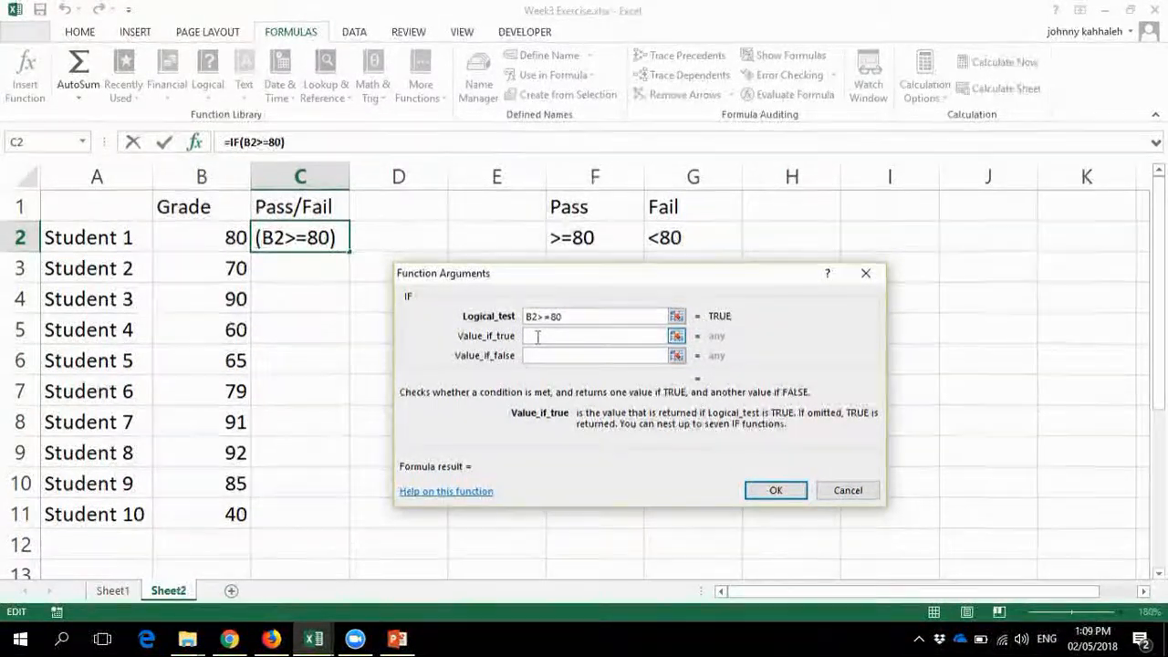
type("Pass")
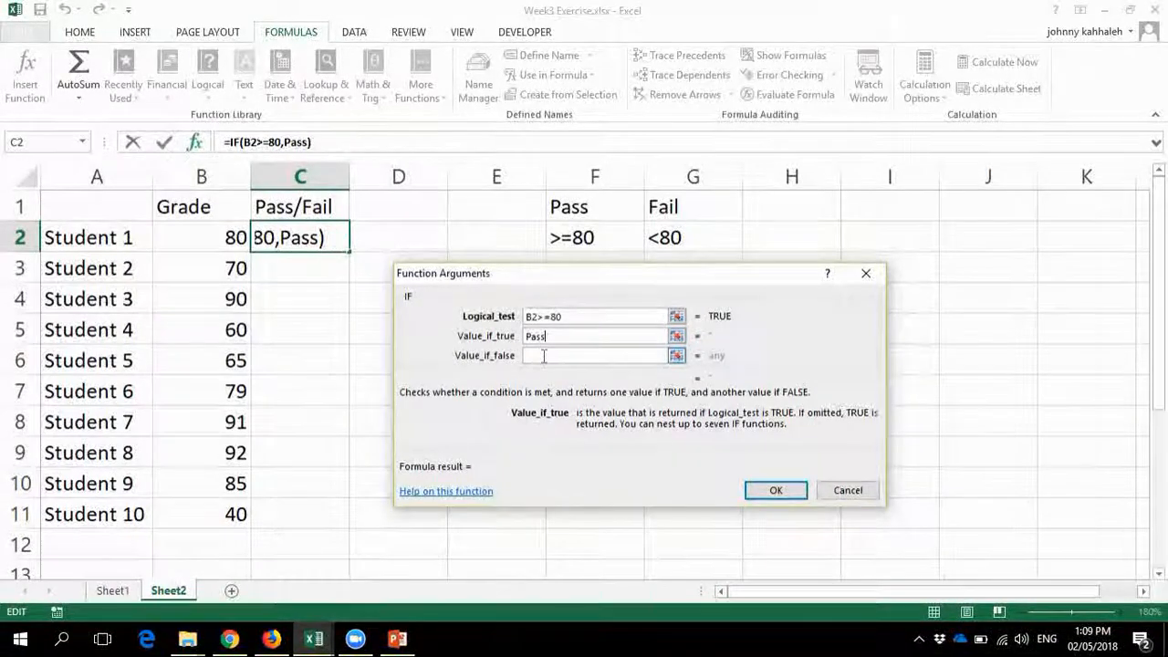
left_click(543, 355)
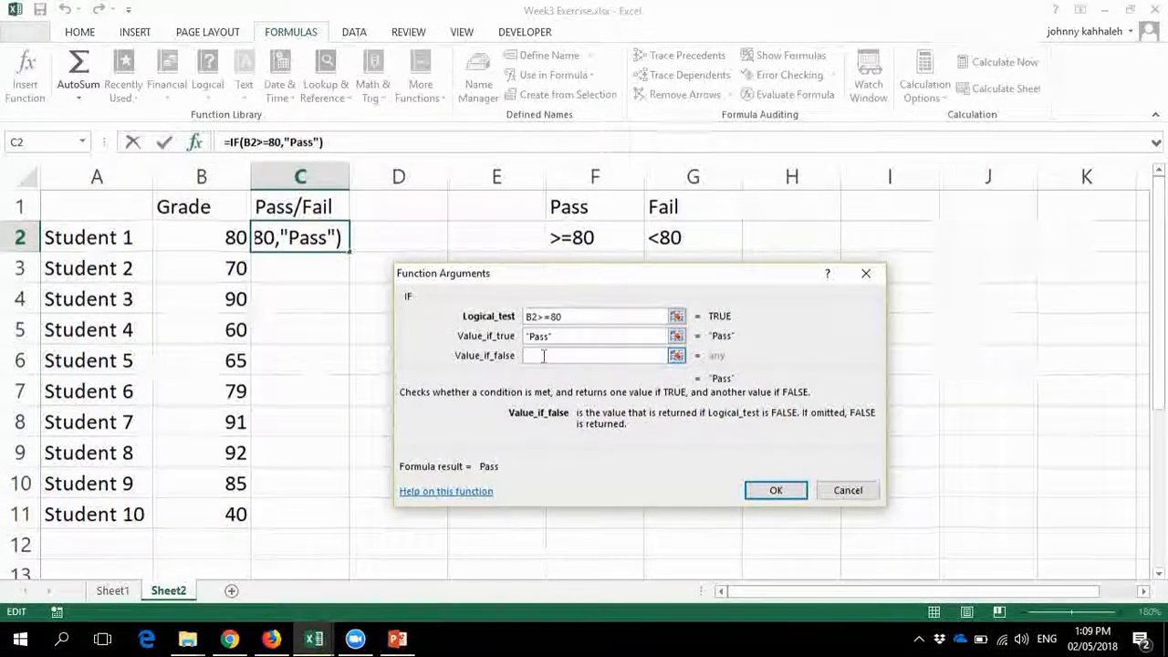
type("Fail")
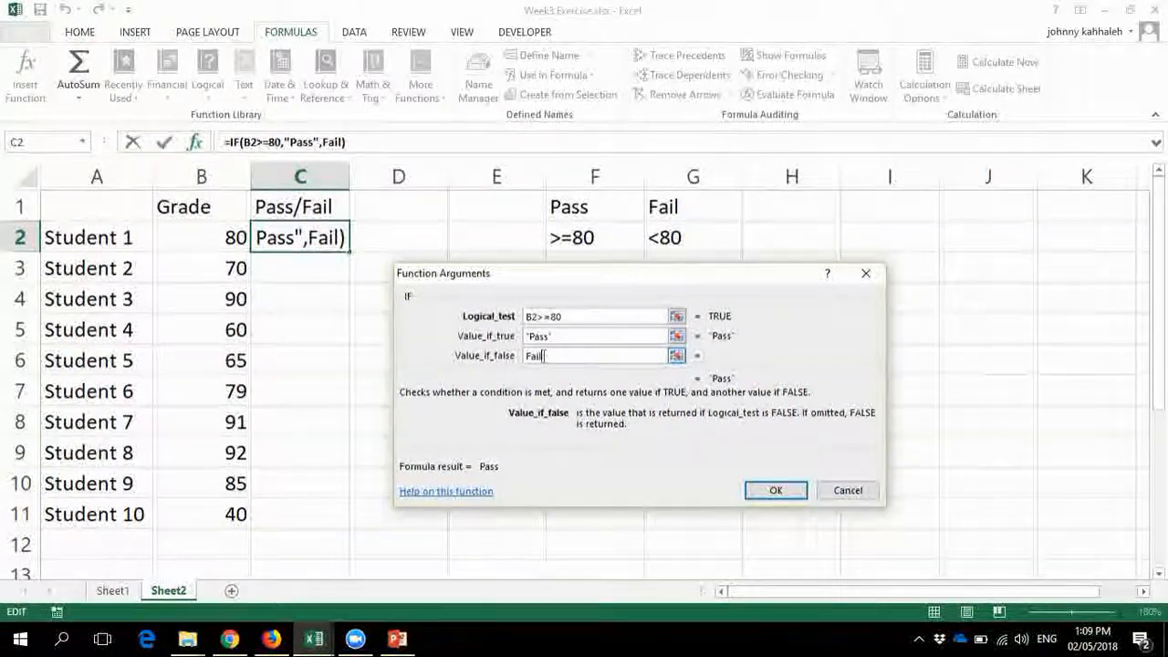
left_click(777, 491)
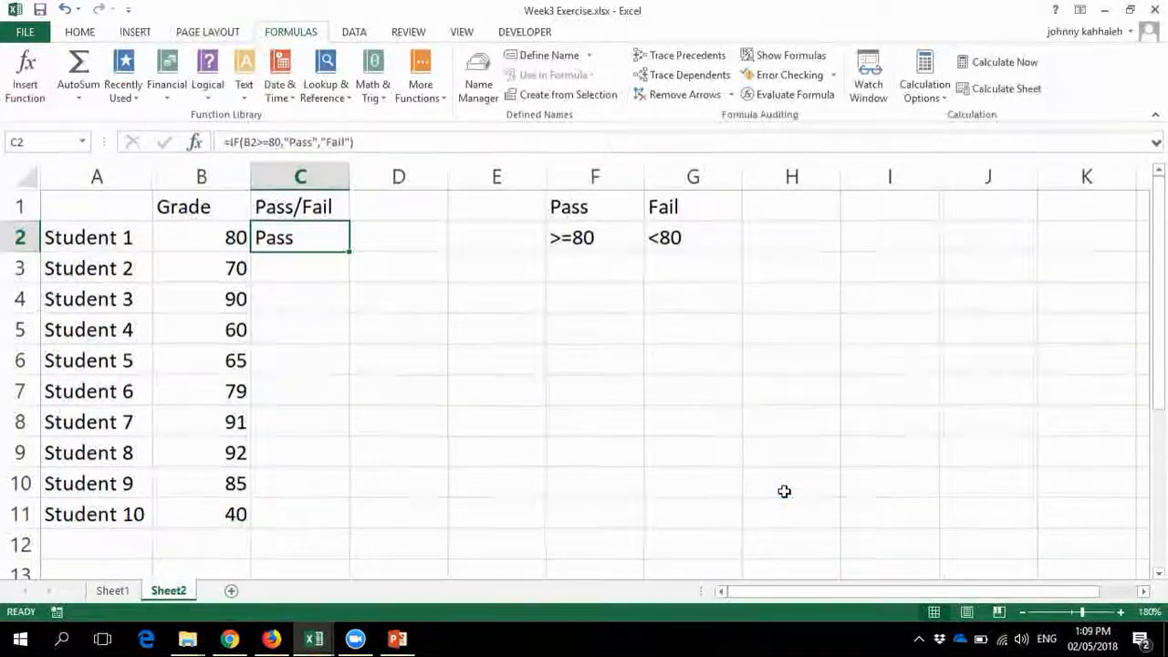
left_click_drag(352, 251, 319, 521)
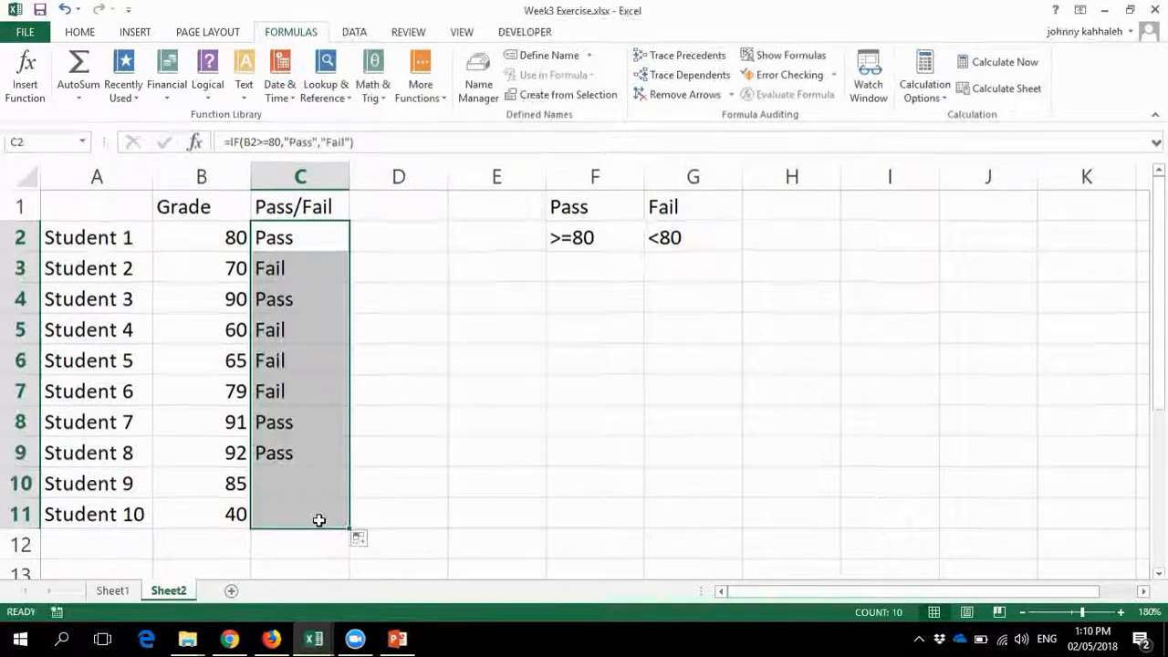